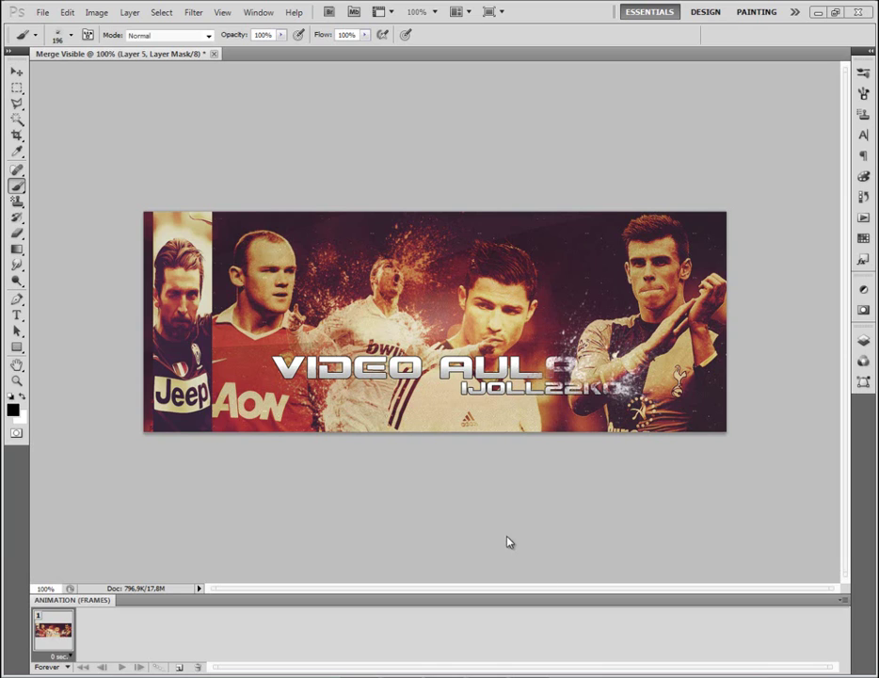
Inspect the finished banner's layers and brush preset choices
{"action": "left_click", "coordinate": [863, 339]}
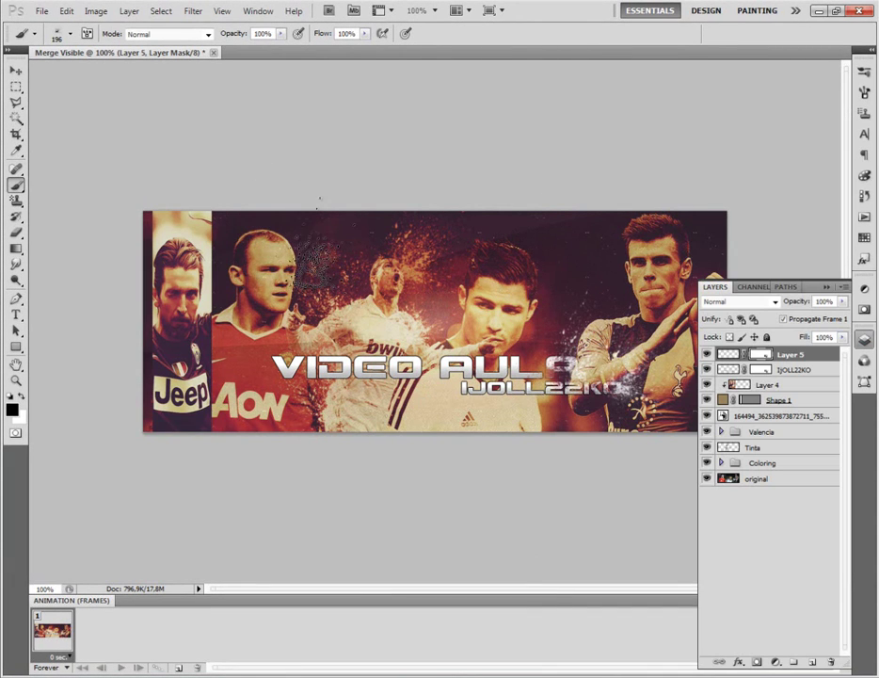
{"action": "right_click", "coordinate": [334, 315]}
{"action": "left_click", "coordinate": [740, 514]}
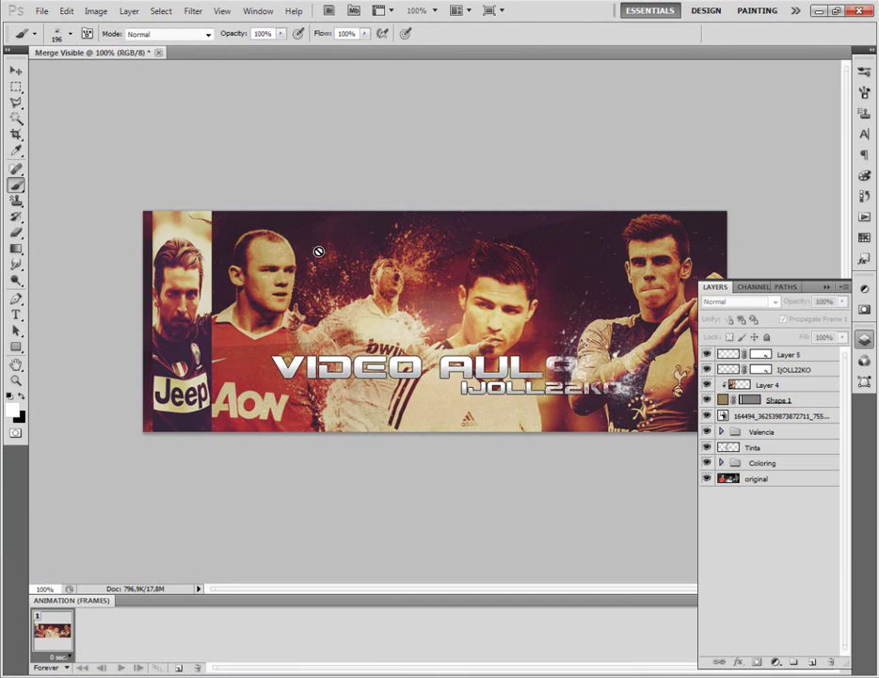
{"action": "left_click", "coordinate": [826, 287]}
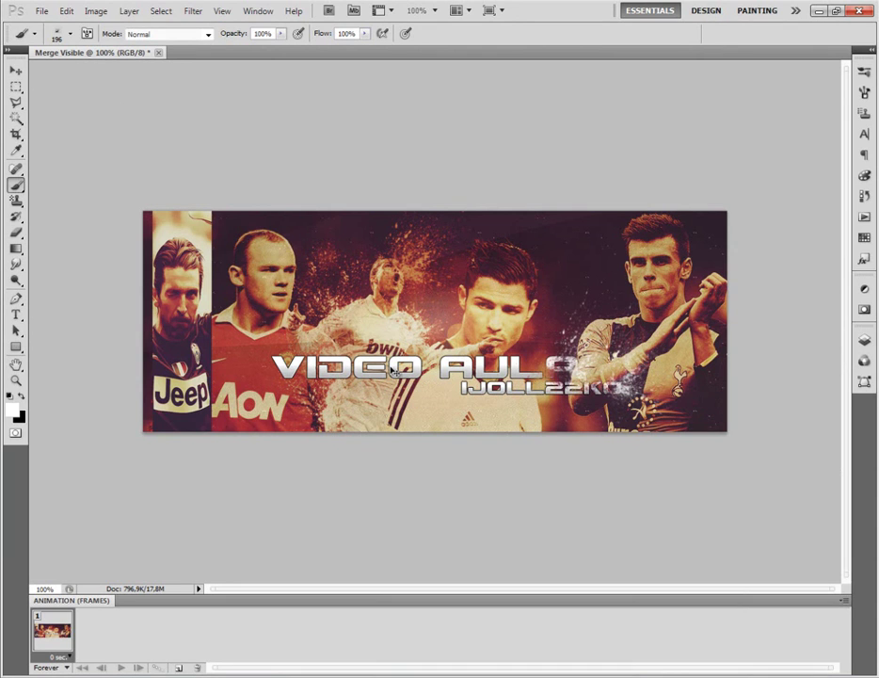
Create a new 850 × 320 px document
{"action": "key", "text": "ctrl+n"}
{"action": "key", "text": "Tab"}
{"action": "type", "text": "8"}
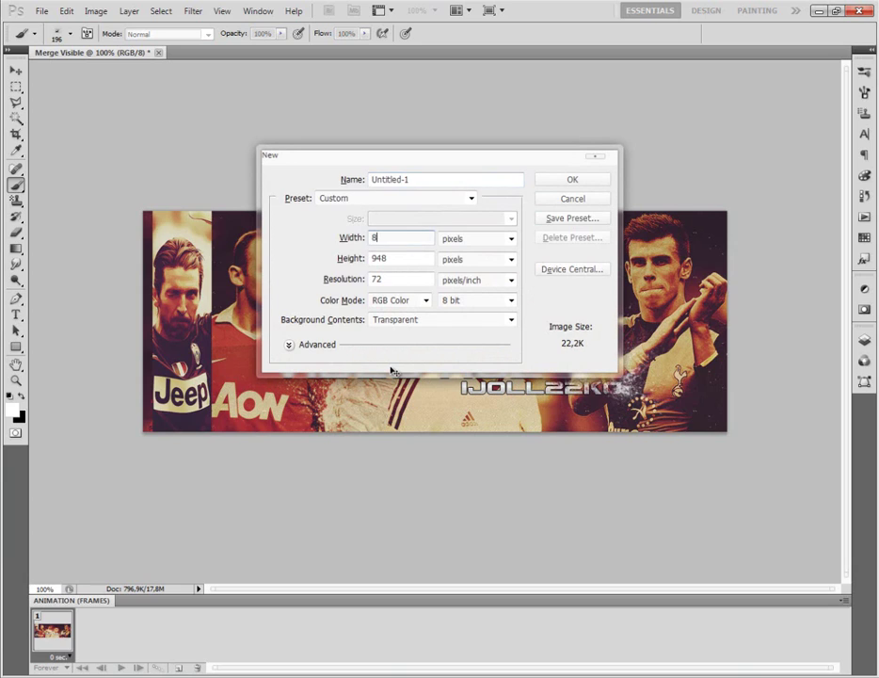
{"action": "type", "text": "50"}
{"action": "key", "text": "Tab"}
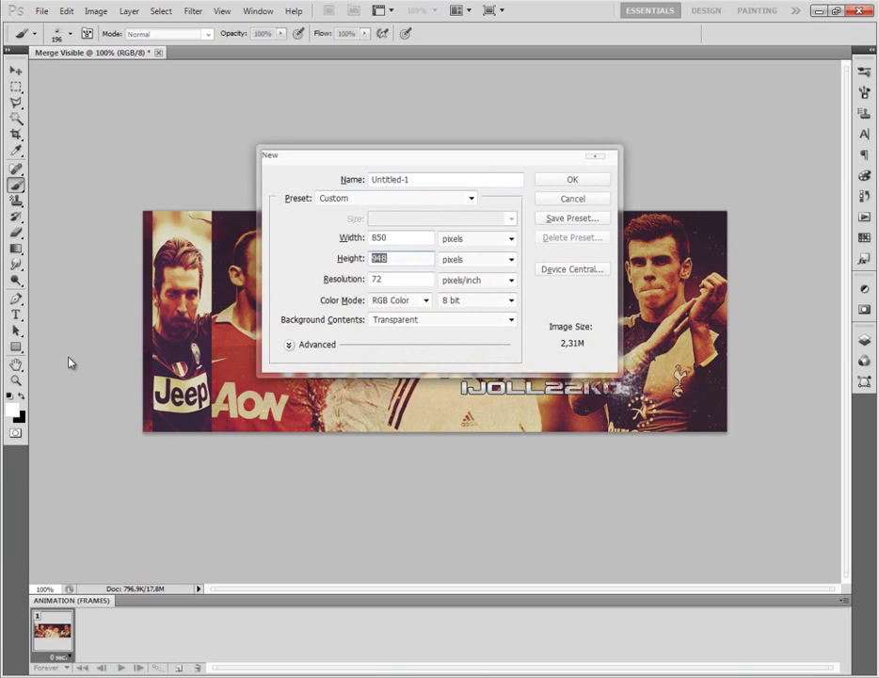
{"action": "type", "text": "320"}
{"action": "key", "text": "Return"}
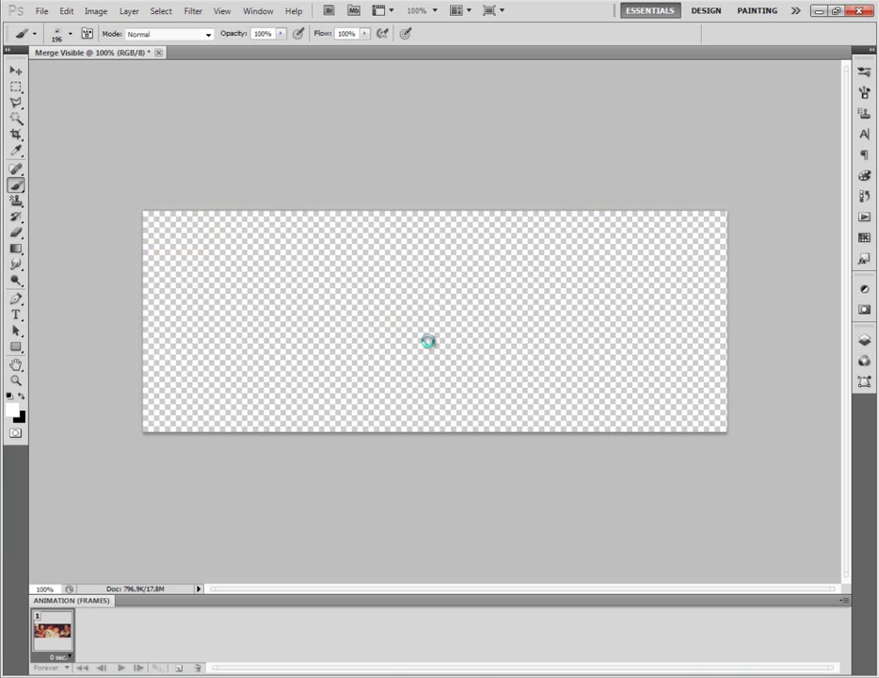
Fill the new canvas solid black with the Paint Bucket Tool
{"action": "key", "text": "g"}
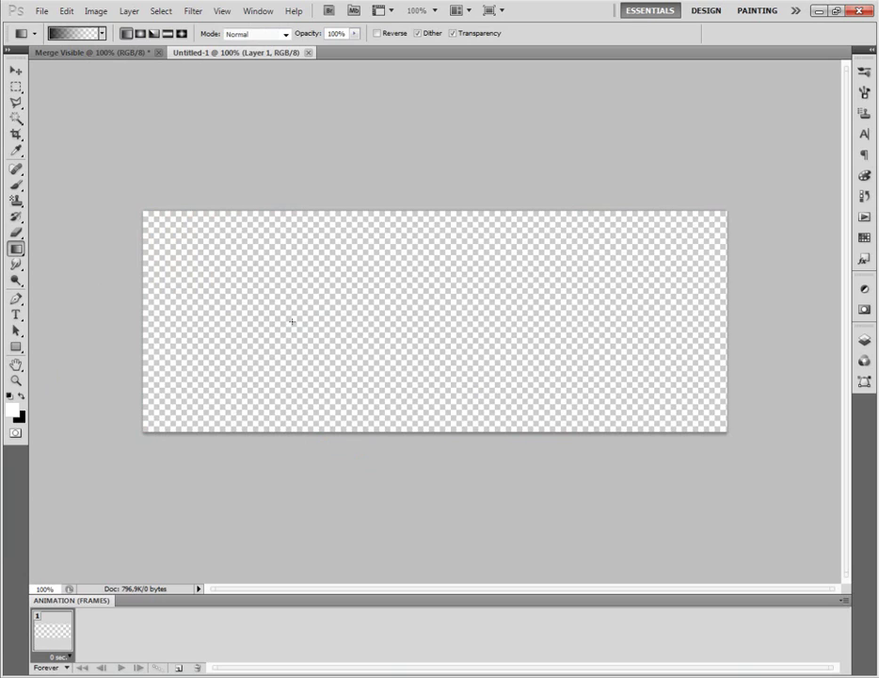
{"action": "right_click", "coordinate": [16, 249]}
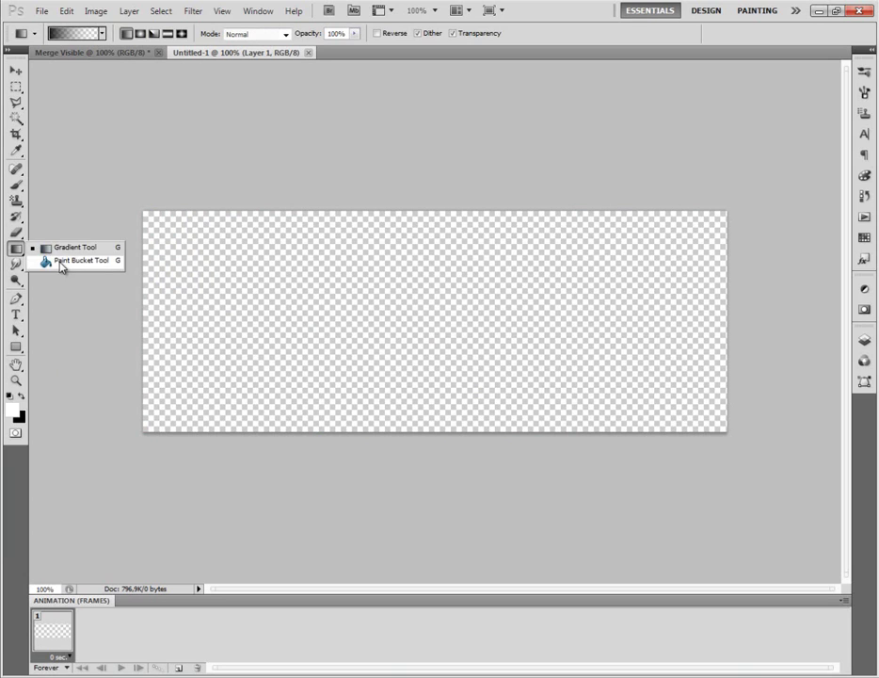
{"action": "left_click", "coordinate": [66, 260]}
{"action": "left_click", "coordinate": [240, 231]}
{"action": "key", "text": "x"}
{"action": "left_click", "coordinate": [209, 254]}
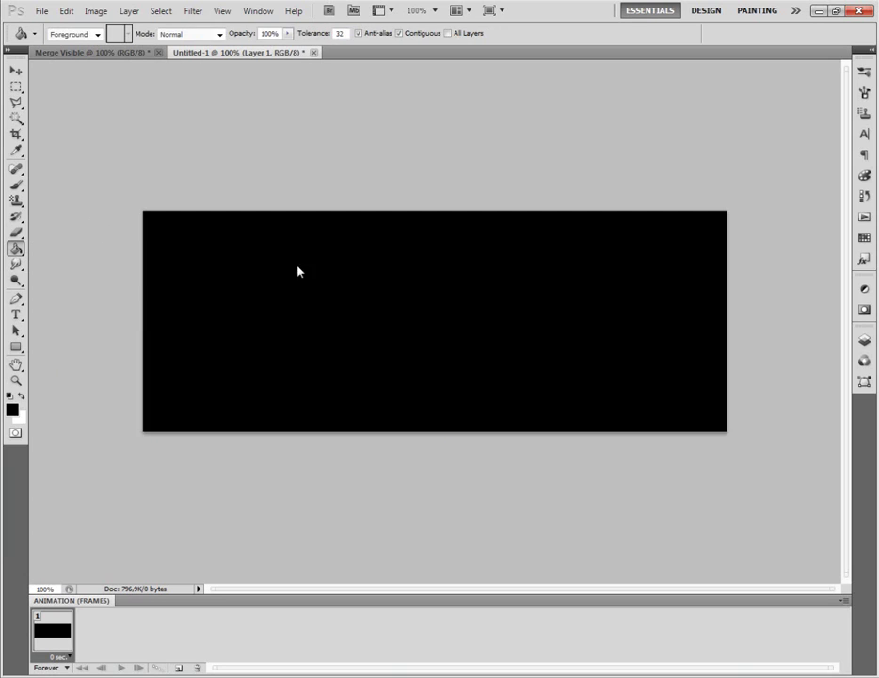
{"action": "left_click", "coordinate": [135, 53]}
{"action": "left_click", "coordinate": [180, 52]}
Place the jhgjhg.jpg player photo into the black banner
{"action": "left_click", "coordinate": [41, 10]}
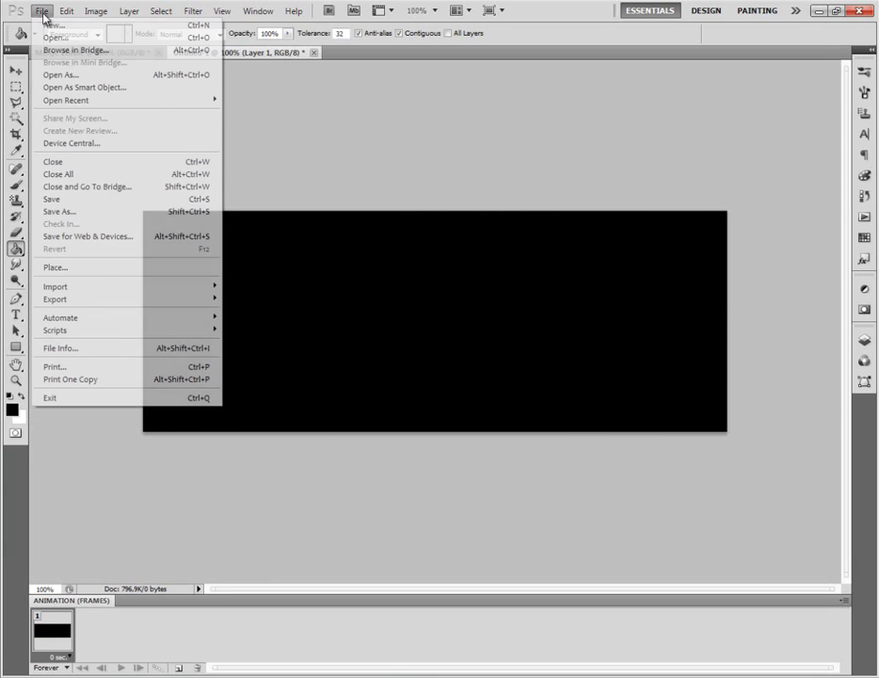
{"action": "left_click", "coordinate": [92, 268]}
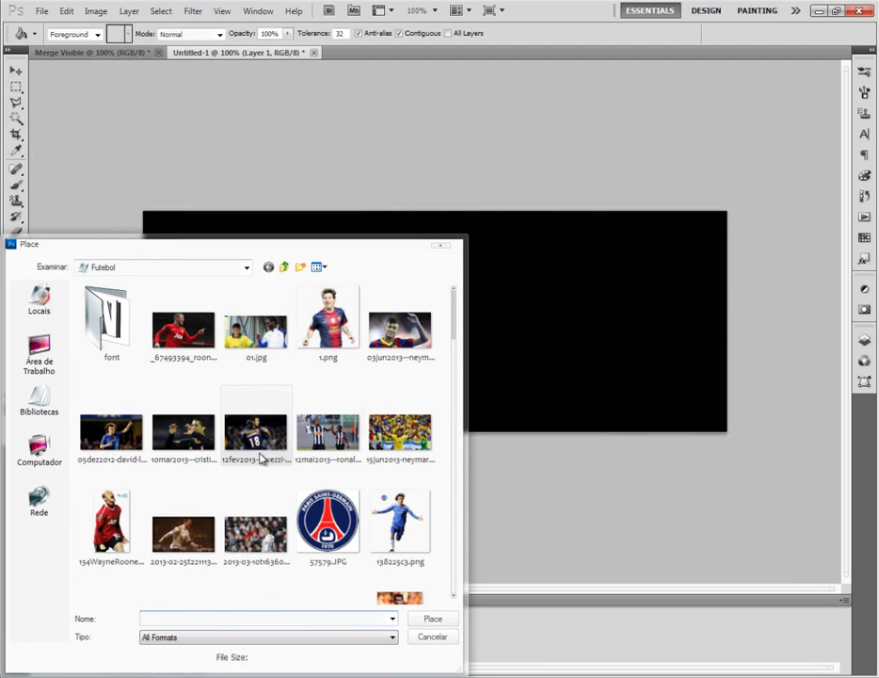
{"action": "left_click", "coordinate": [112, 432]}
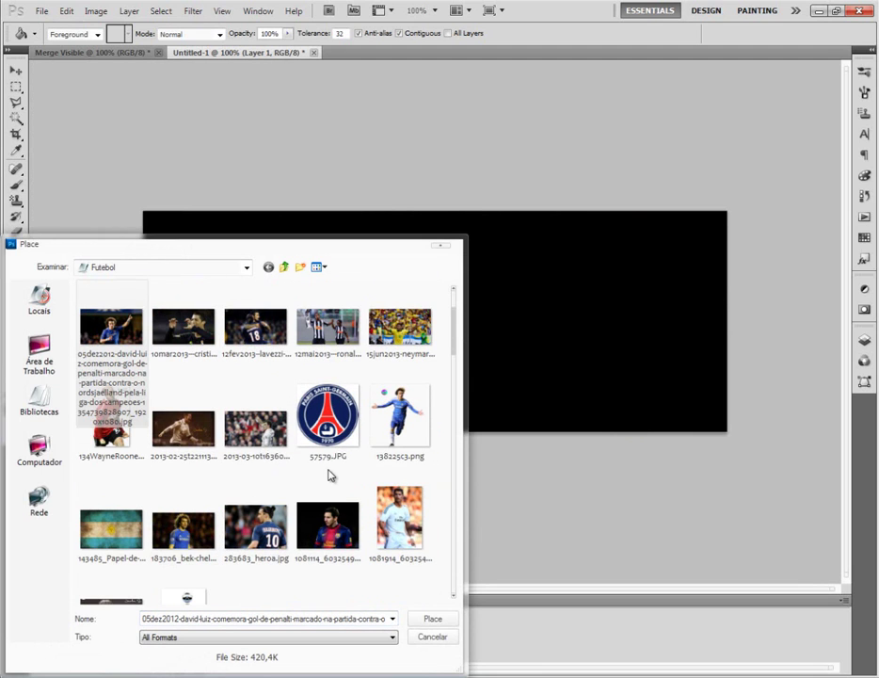
{"action": "scroll", "coordinate": [282, 424], "scroll_direction": "up", "scroll_amount": 2}
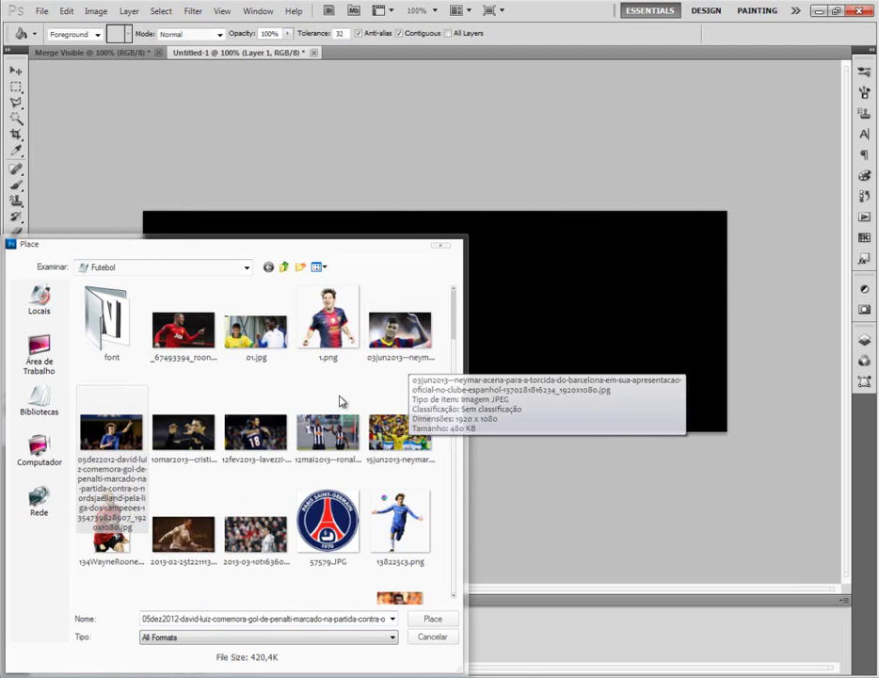
{"action": "scroll", "coordinate": [339, 402], "scroll_direction": "down", "scroll_amount": 3}
{"action": "scroll", "coordinate": [338, 402], "scroll_direction": "down", "scroll_amount": 3}
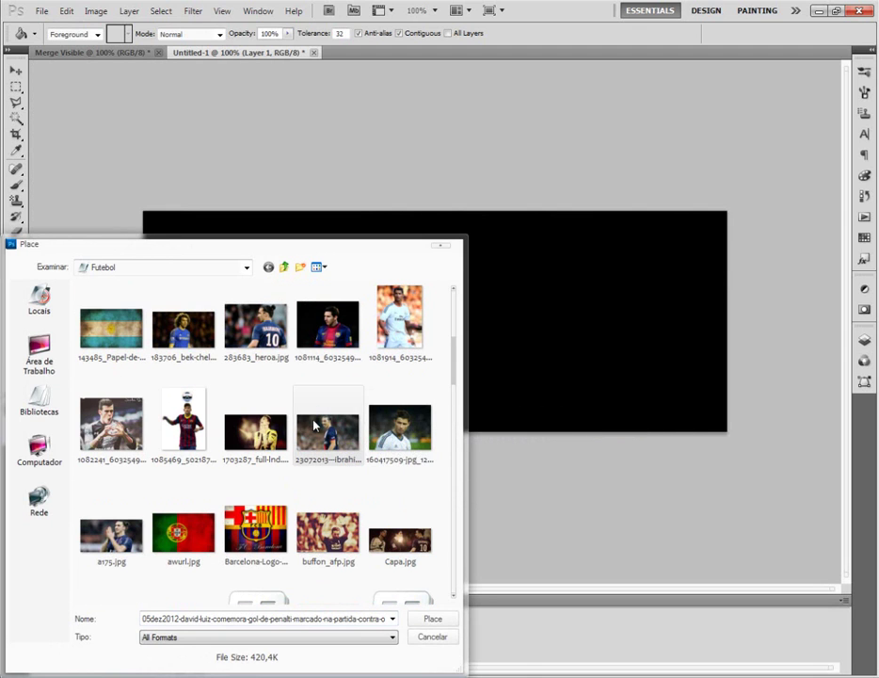
{"action": "scroll", "coordinate": [316, 428], "scroll_direction": "down", "scroll_amount": 3}
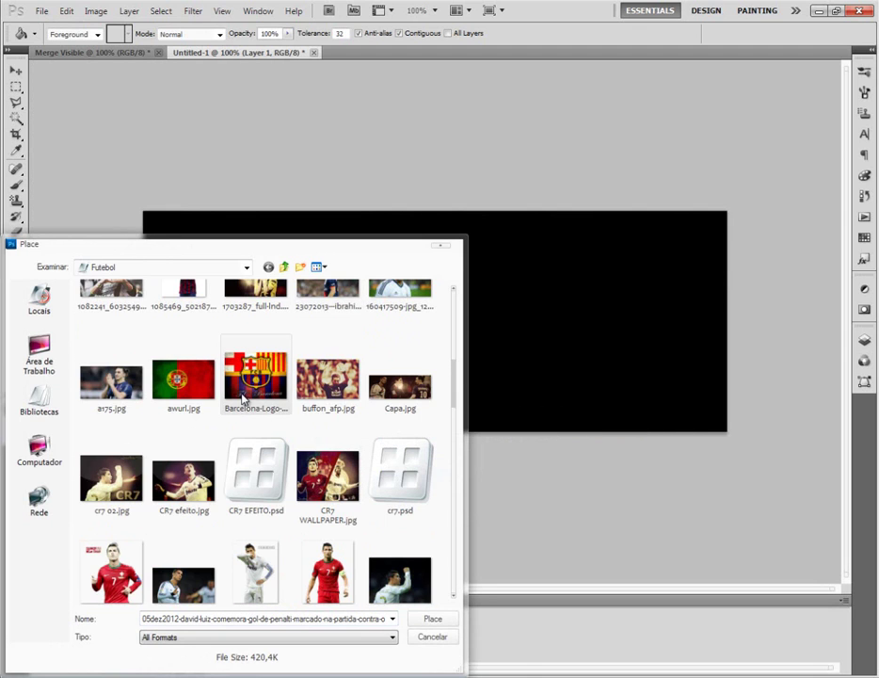
{"action": "scroll", "coordinate": [301, 404], "scroll_direction": "down", "scroll_amount": 3}
{"action": "scroll", "coordinate": [282, 471], "scroll_direction": "down", "scroll_amount": 3}
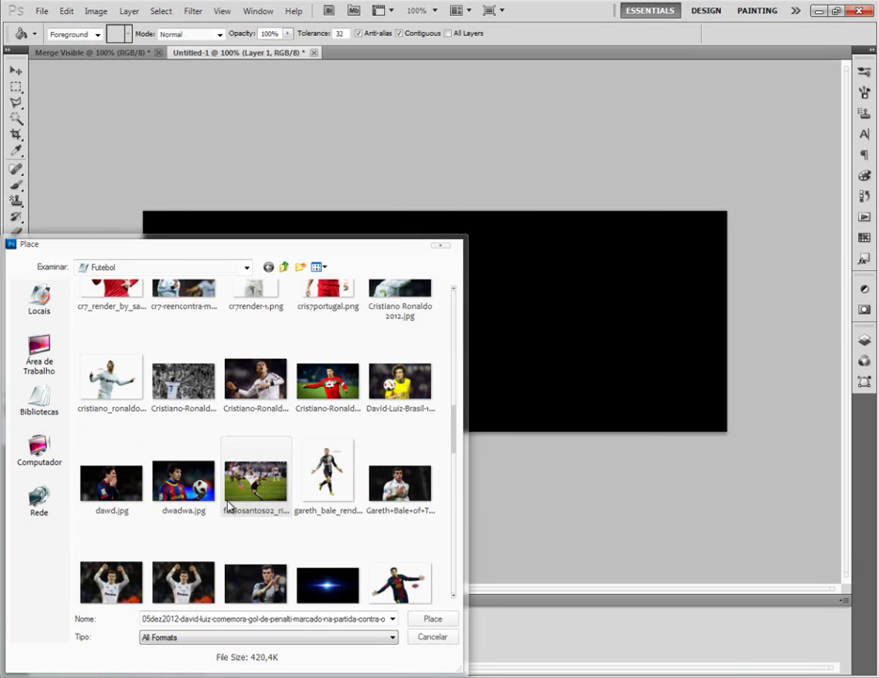
{"action": "scroll", "coordinate": [289, 508], "scroll_direction": "down", "scroll_amount": 3}
{"action": "double_click", "coordinate": [261, 425]}
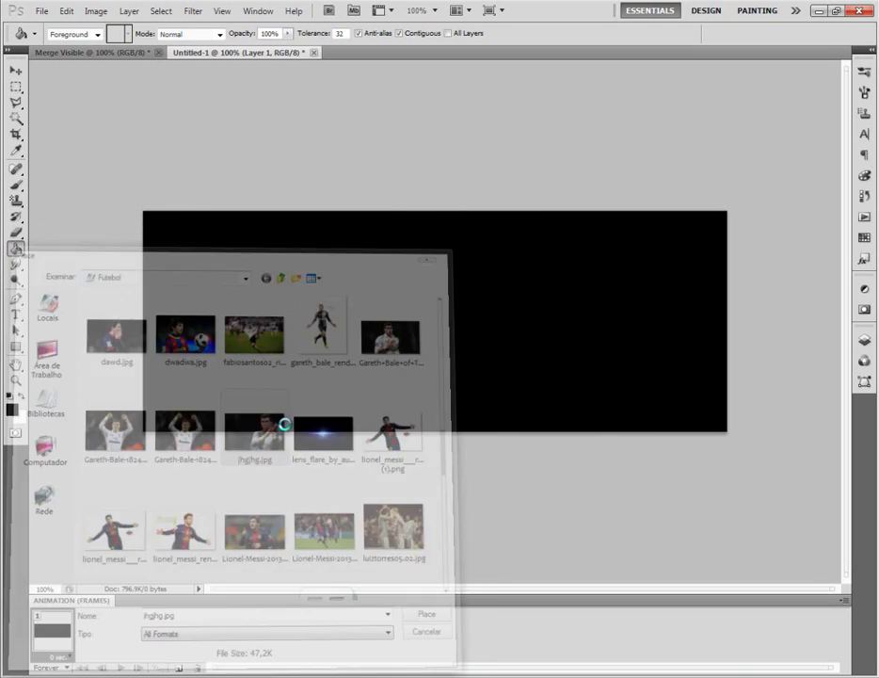
Move the placed photo to the banner's right side and commit it
{"action": "mouse_move", "coordinate": [318, 363]}
{"action": "left_mouse_down"}
{"action": "mouse_move", "coordinate": [487, 369]}
{"action": "mouse_move", "coordinate": [464, 364]}
{"action": "left_mouse_up"}
{"action": "key", "text": "g"}
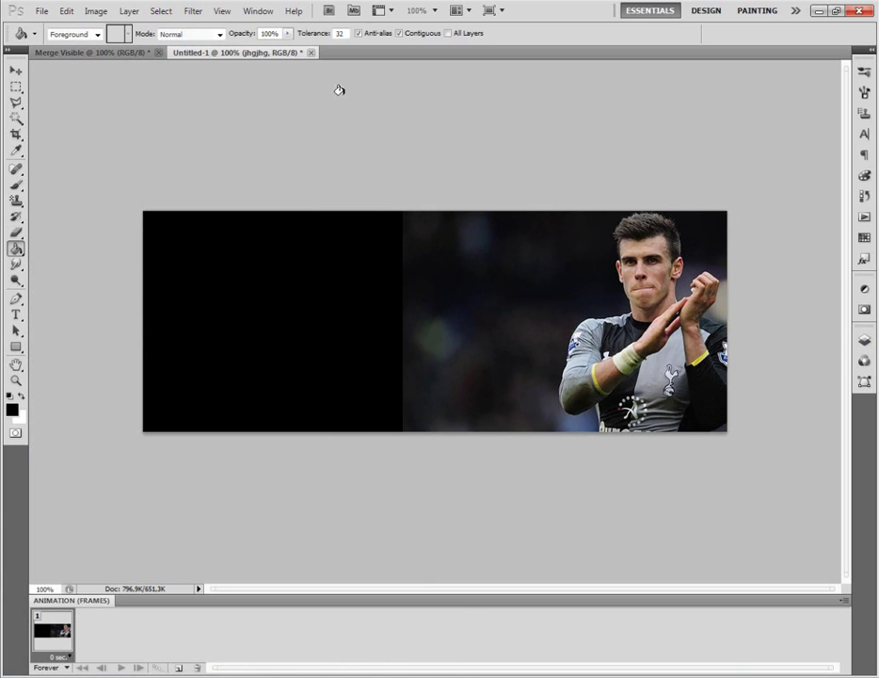
{"action": "left_click", "coordinate": [42, 12]}
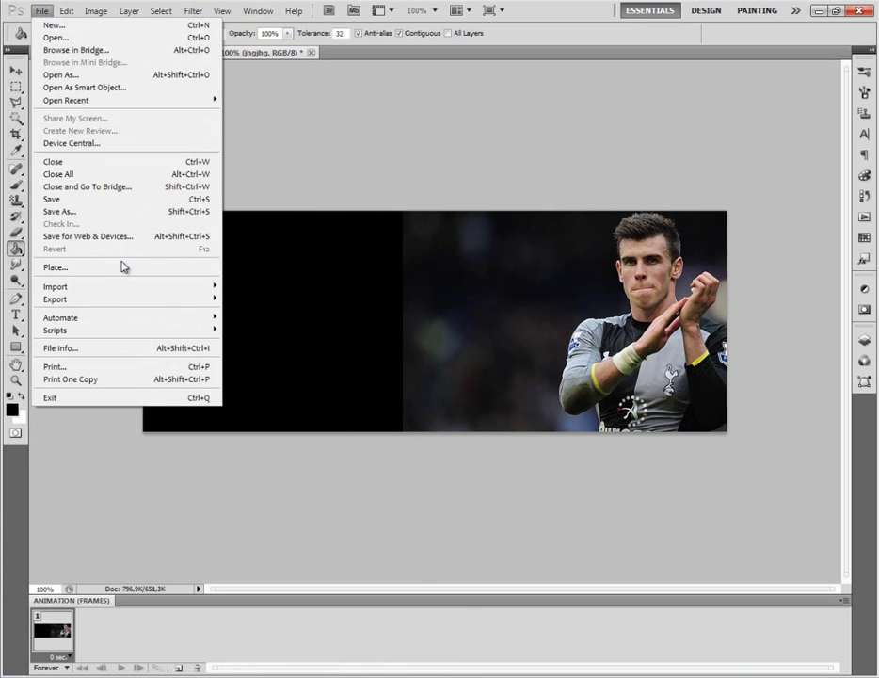
Place the blue-kit Bale photo into the banner and commit it
{"action": "left_click", "coordinate": [122, 268]}
{"action": "left_click", "coordinate": [189, 428]}
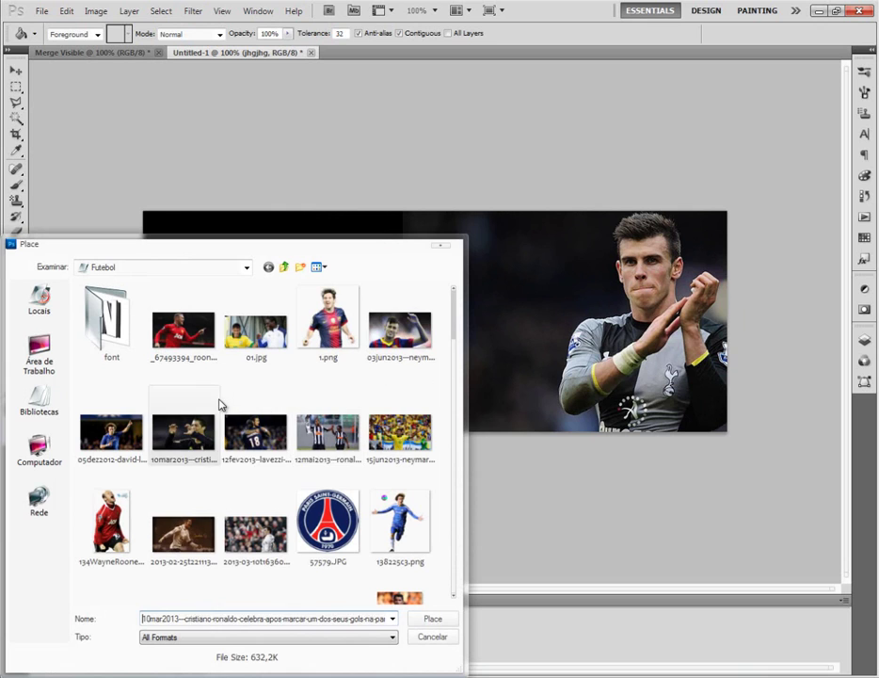
{"action": "scroll", "coordinate": [226, 403], "scroll_direction": "down", "scroll_amount": 2}
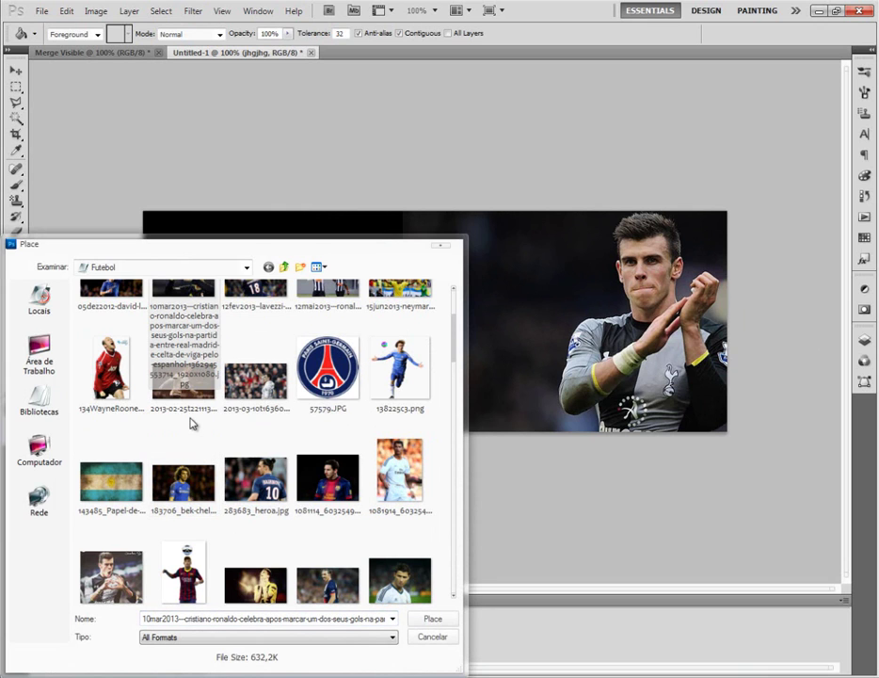
{"action": "scroll", "coordinate": [184, 442], "scroll_direction": "up", "scroll_amount": 2}
{"action": "scroll", "coordinate": [173, 414], "scroll_direction": "down", "scroll_amount": 3}
{"action": "scroll", "coordinate": [174, 414], "scroll_direction": "up", "scroll_amount": 1}
{"action": "scroll", "coordinate": [141, 433], "scroll_direction": "up", "scroll_amount": 2}
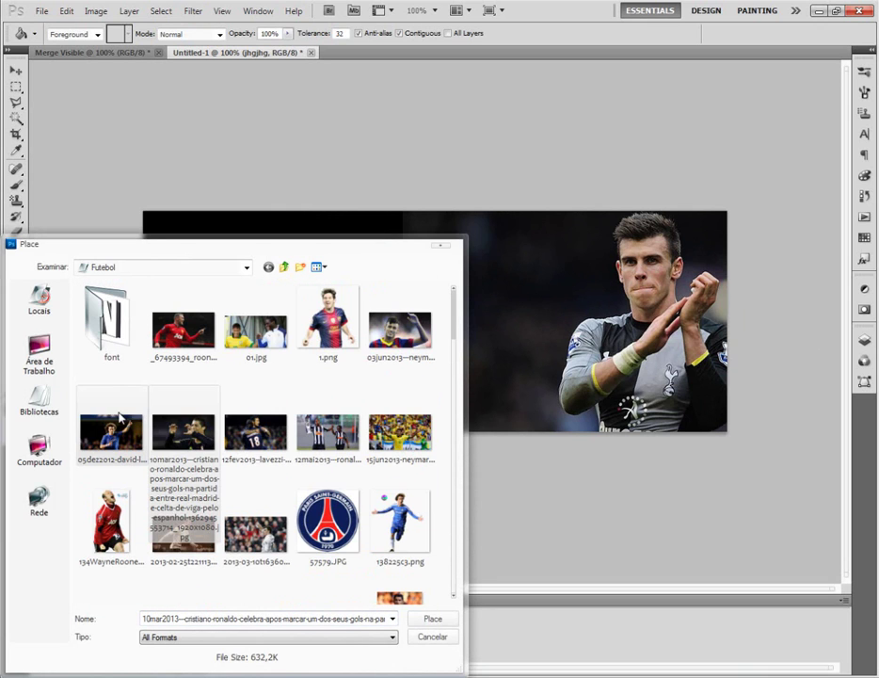
{"action": "left_click", "coordinate": [112, 449]}
{"action": "double_click", "coordinate": [112, 449]}
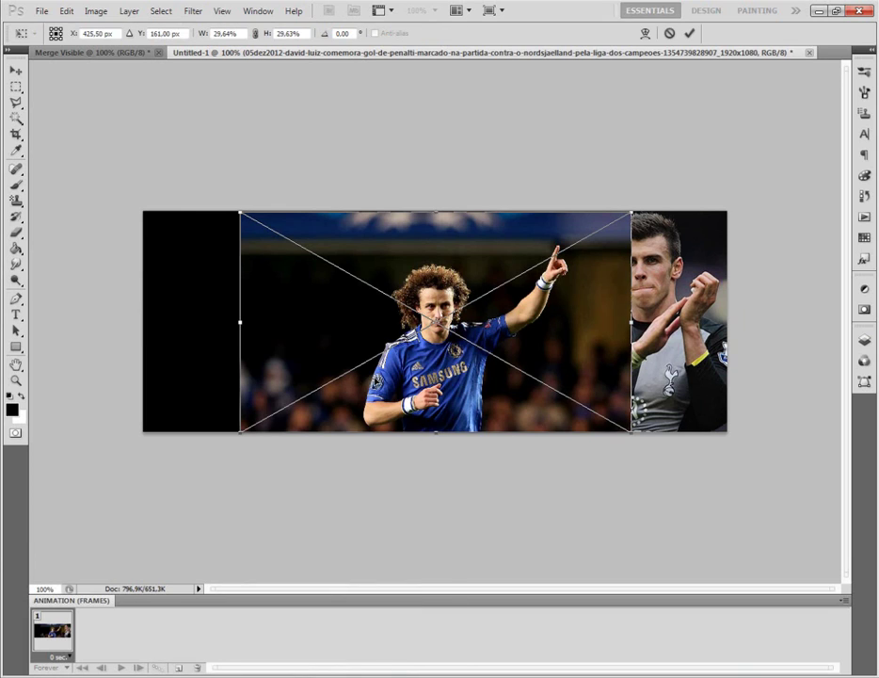
{"action": "key", "text": "Return"}
Move the Bale layer beneath jhgjhg and lower jhgjhg's opacity to 61%
{"action": "left_click", "coordinate": [864, 339]}
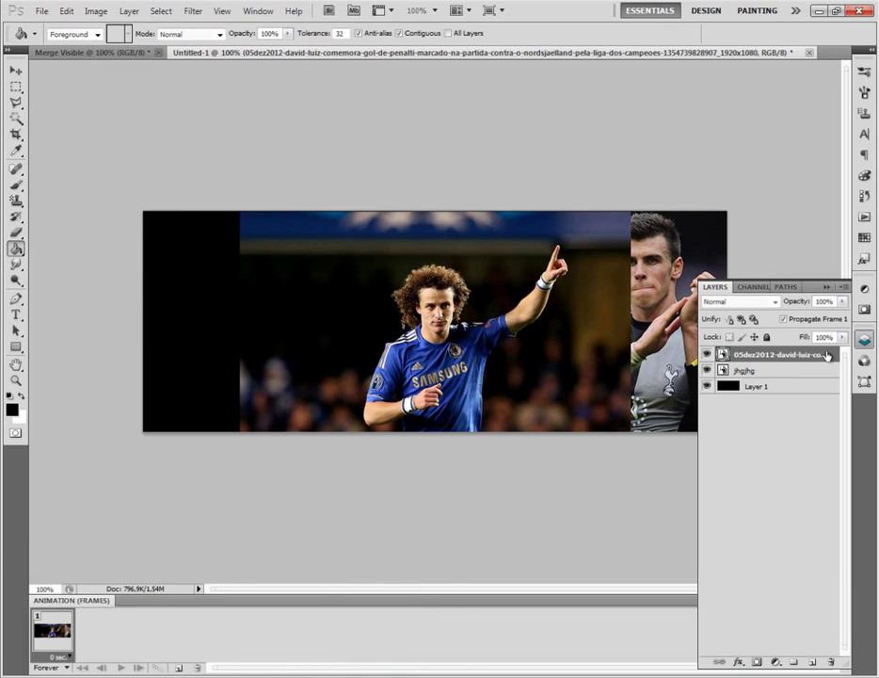
{"action": "left_click_drag", "start_coordinate": [785, 361], "coordinate": [781, 377]}
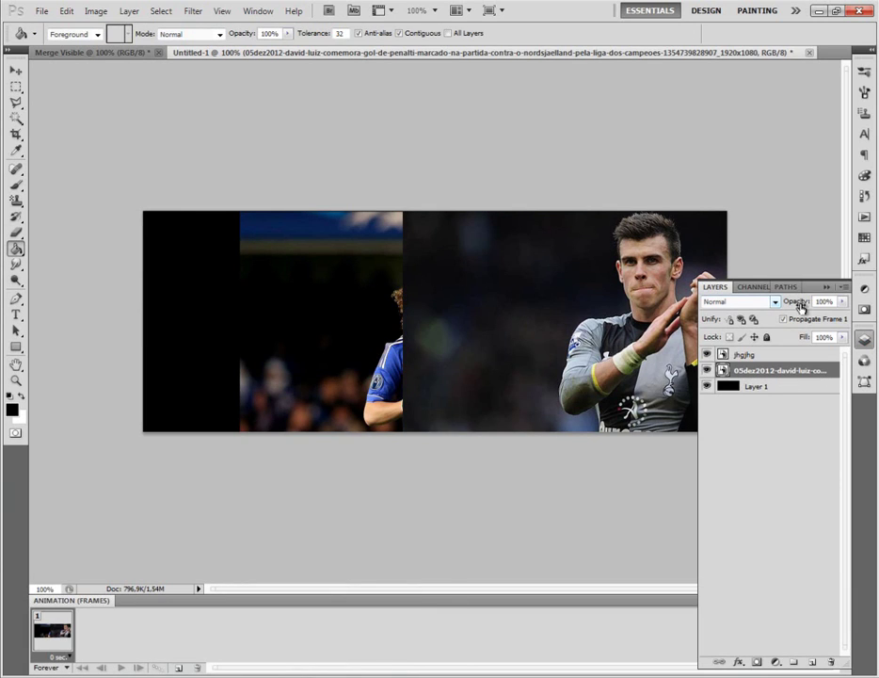
{"action": "mouse_move", "coordinate": [800, 301]}
{"action": "left_mouse_down"}
{"action": "mouse_move", "coordinate": [784, 314]}
{"action": "mouse_move", "coordinate": [783, 350]}
{"action": "left_mouse_up"}
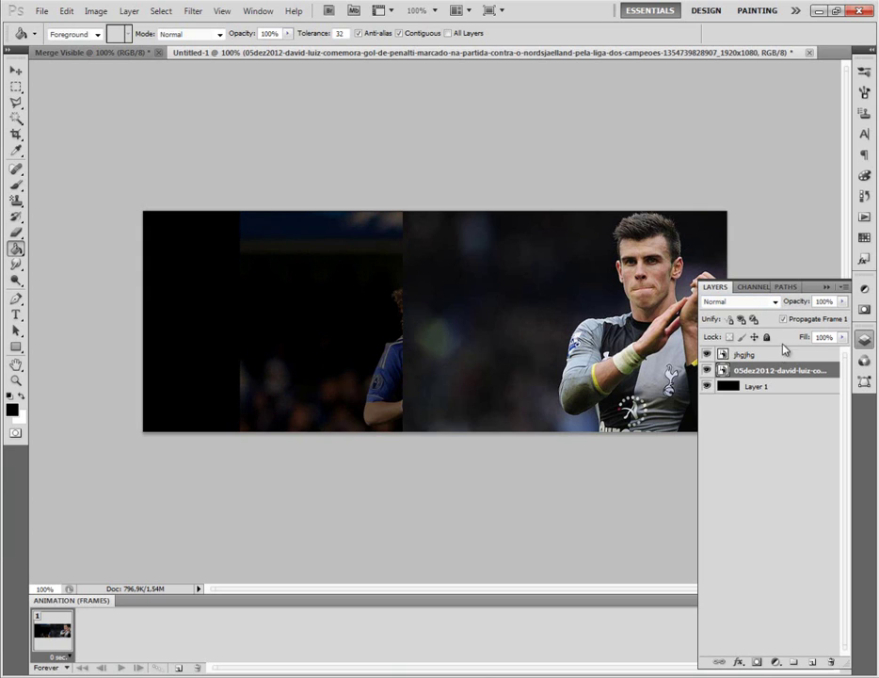
{"action": "left_click", "coordinate": [778, 359]}
{"action": "left_click_drag", "start_coordinate": [799, 301], "coordinate": [787, 309]}
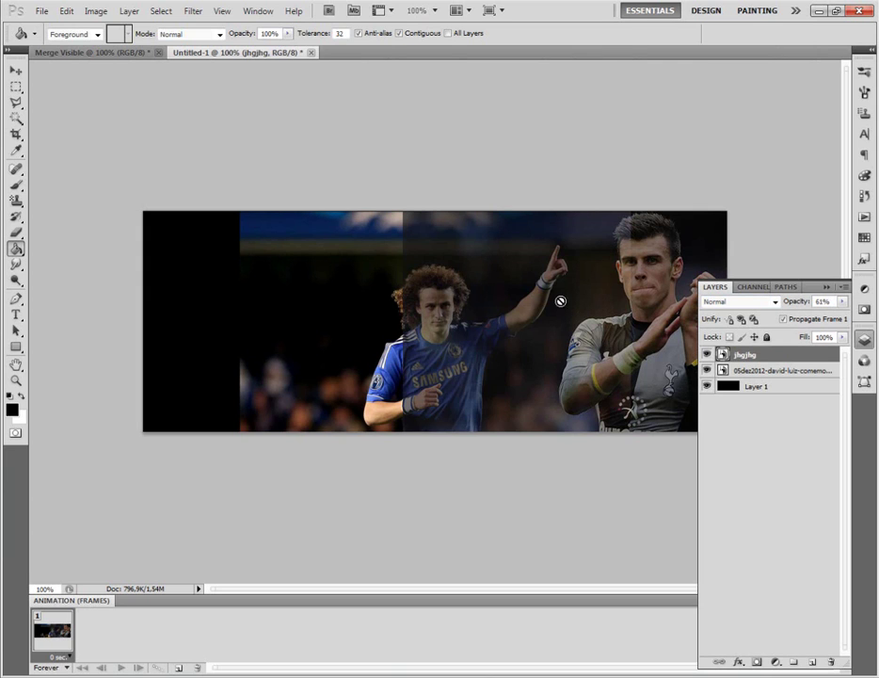
Shift the Bale photo slightly left, resize it, and set its opacity to 100%
{"action": "left_click", "coordinate": [757, 370]}
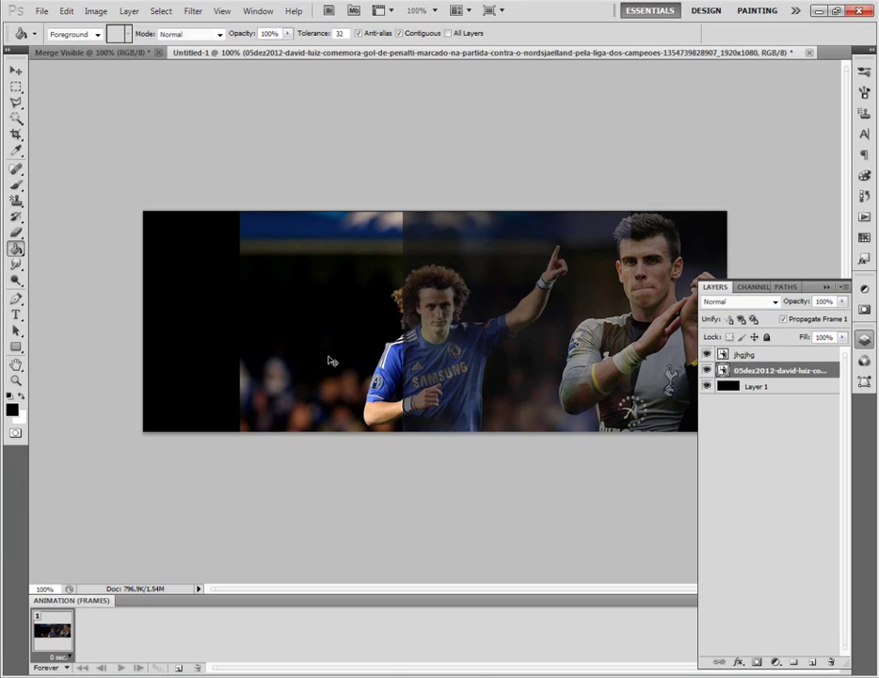
{"action": "left_click_drag", "start_coordinate": [329, 360], "coordinate": [307, 357]}
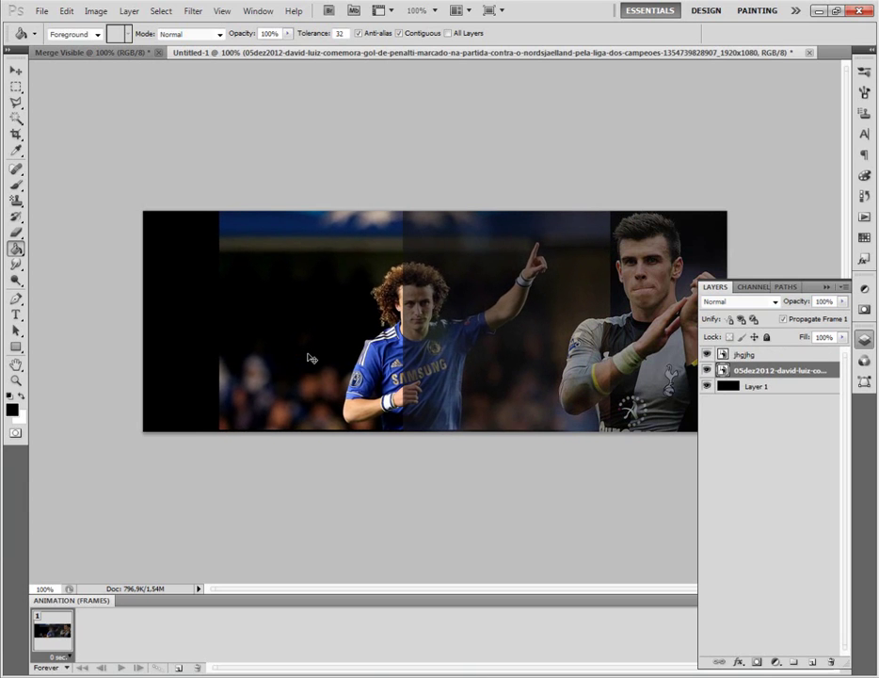
{"action": "key", "text": "ctrl+t"}
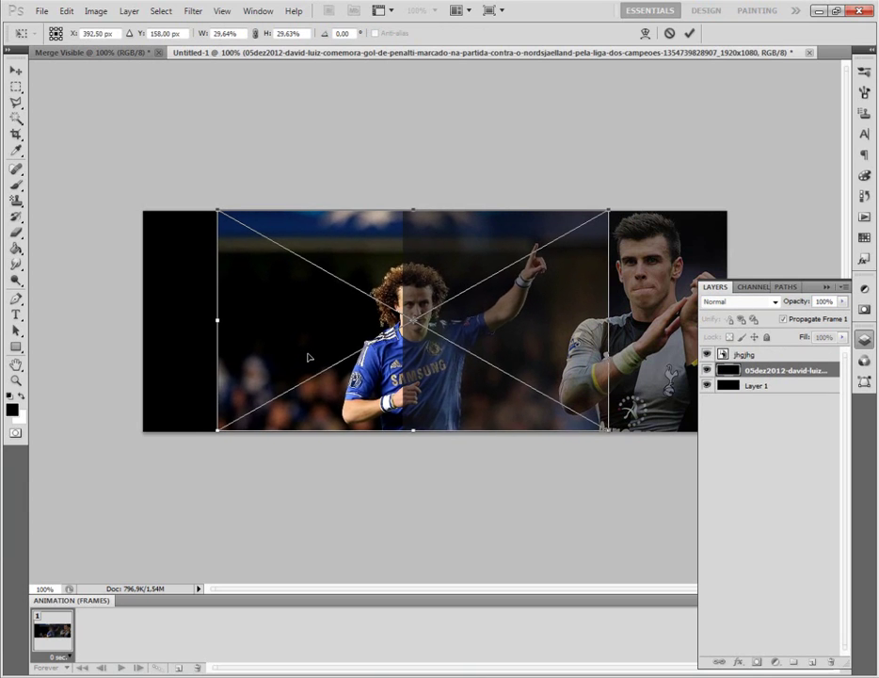
{"action": "key", "text": "g"}
{"action": "left_click", "coordinate": [753, 355]}
{"action": "double_click", "coordinate": [822, 301]}
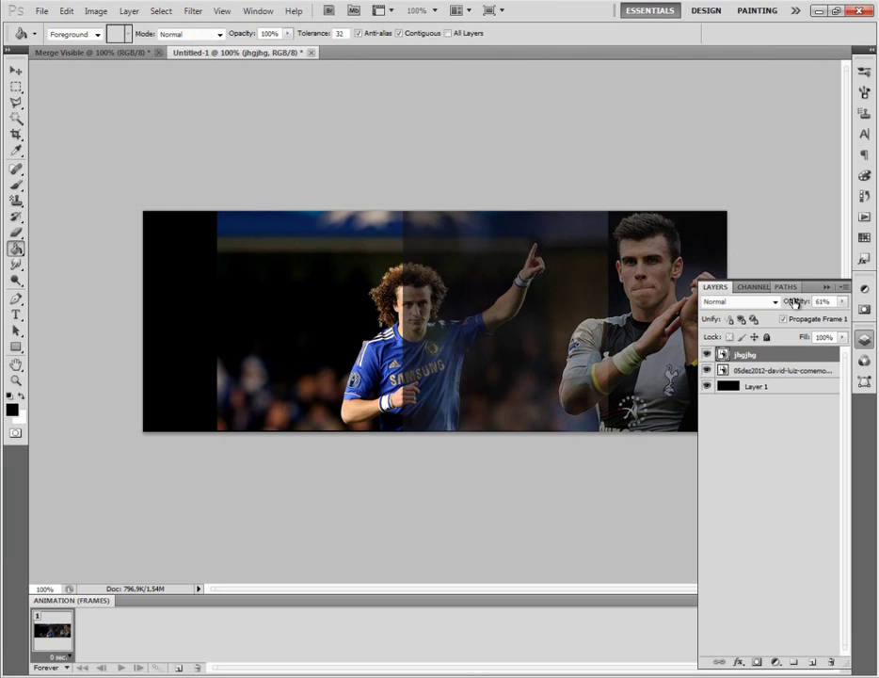
{"action": "type", "text": "100"}
{"action": "key", "text": "Return"}
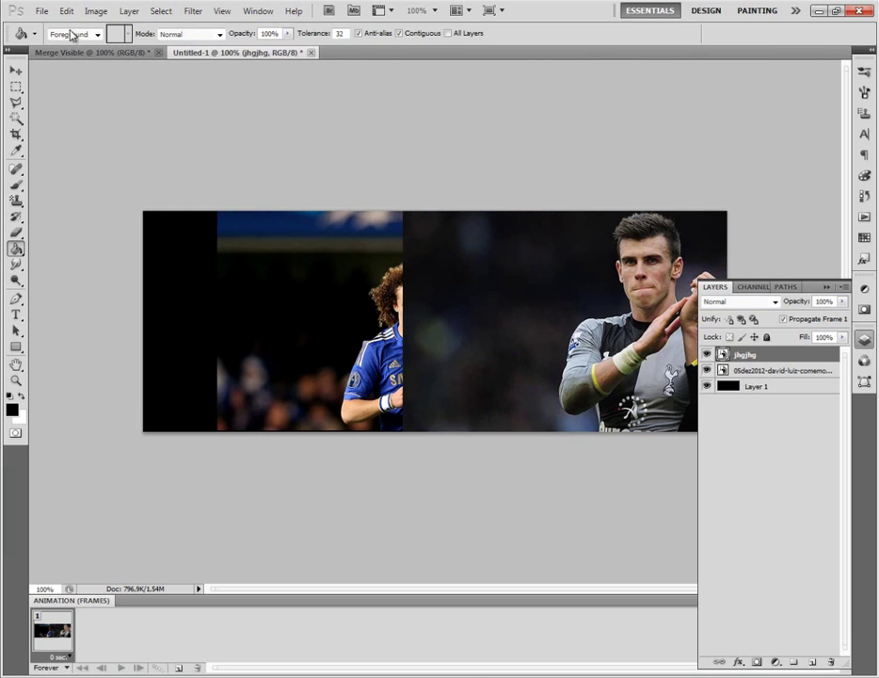
Place the dawd.jpg Messi photo into the banner
{"action": "left_click", "coordinate": [42, 12]}
{"action": "left_click", "coordinate": [112, 268]}
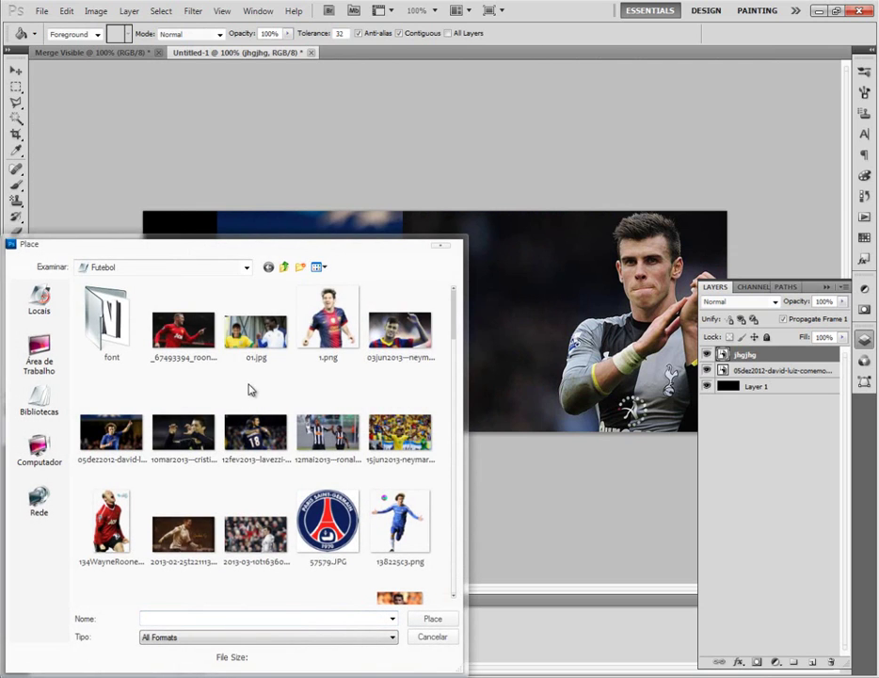
{"action": "scroll", "coordinate": [251, 390], "scroll_direction": "down", "scroll_amount": 2}
{"action": "scroll", "coordinate": [226, 391], "scroll_direction": "down", "scroll_amount": 3}
{"action": "scroll", "coordinate": [198, 392], "scroll_direction": "down", "scroll_amount": 2}
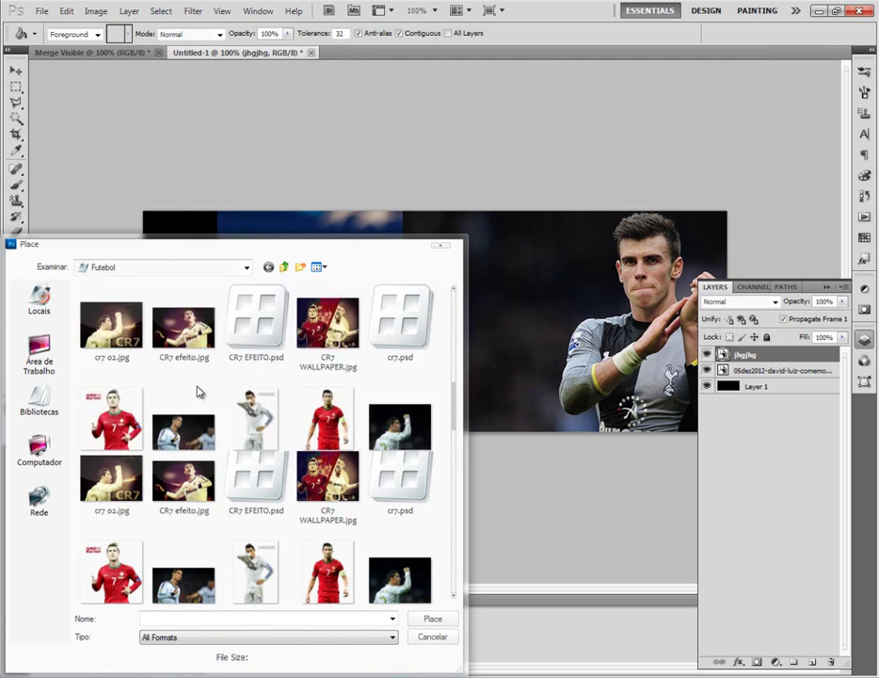
{"action": "scroll", "coordinate": [198, 391], "scroll_direction": "down", "scroll_amount": 3}
{"action": "double_click", "coordinate": [132, 479]}
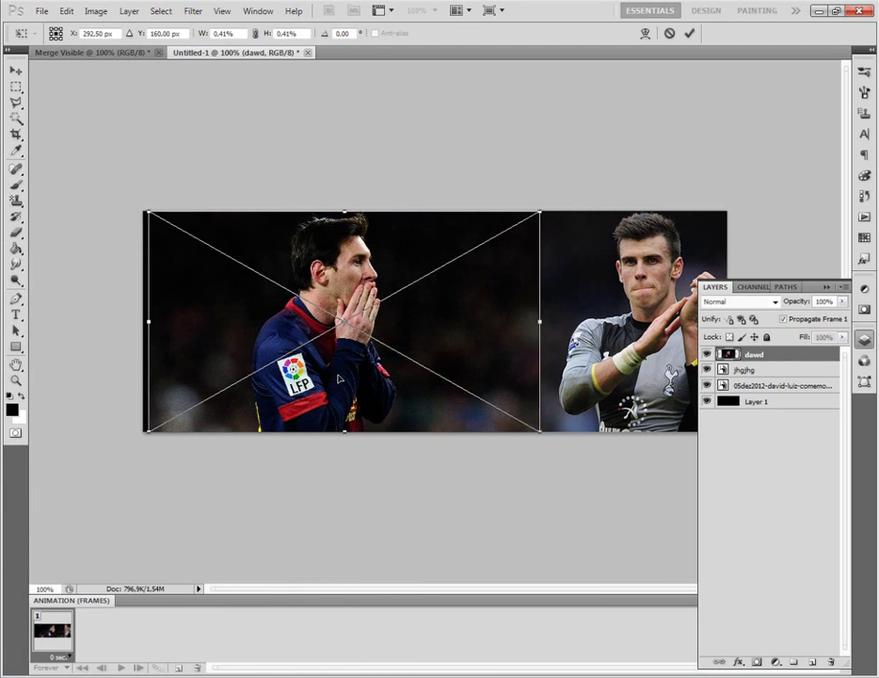
Move Messi to the left side at 46% opacity and hide the Bale layer
{"action": "left_click_drag", "start_coordinate": [340, 379], "coordinate": [241, 380]}
{"action": "left_click", "coordinate": [16, 248]}
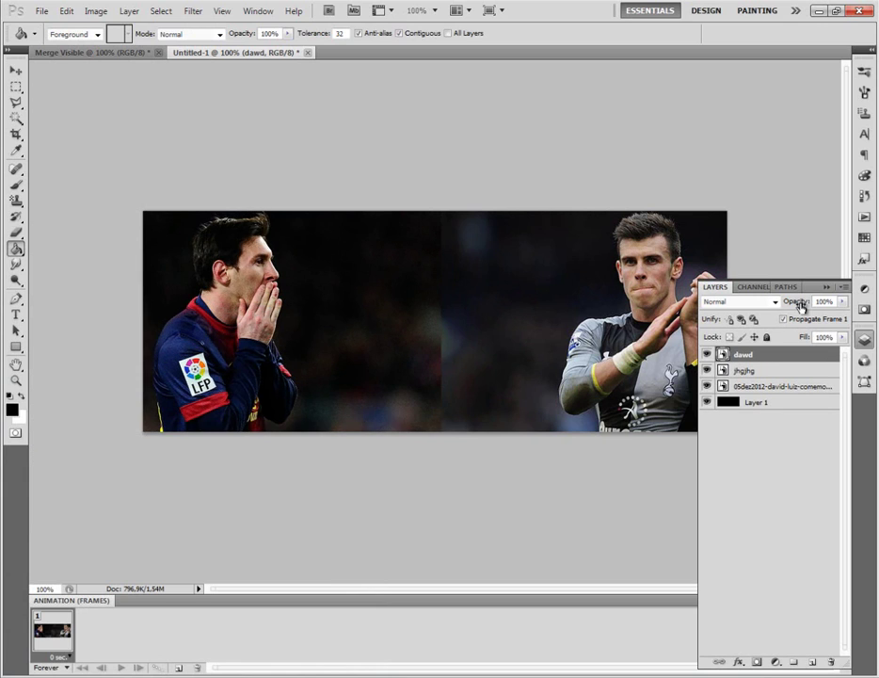
{"action": "mouse_move", "coordinate": [800, 306]}
{"action": "left_mouse_down"}
{"action": "mouse_move", "coordinate": [792, 306]}
{"action": "mouse_move", "coordinate": [832, 320]}
{"action": "left_mouse_up"}
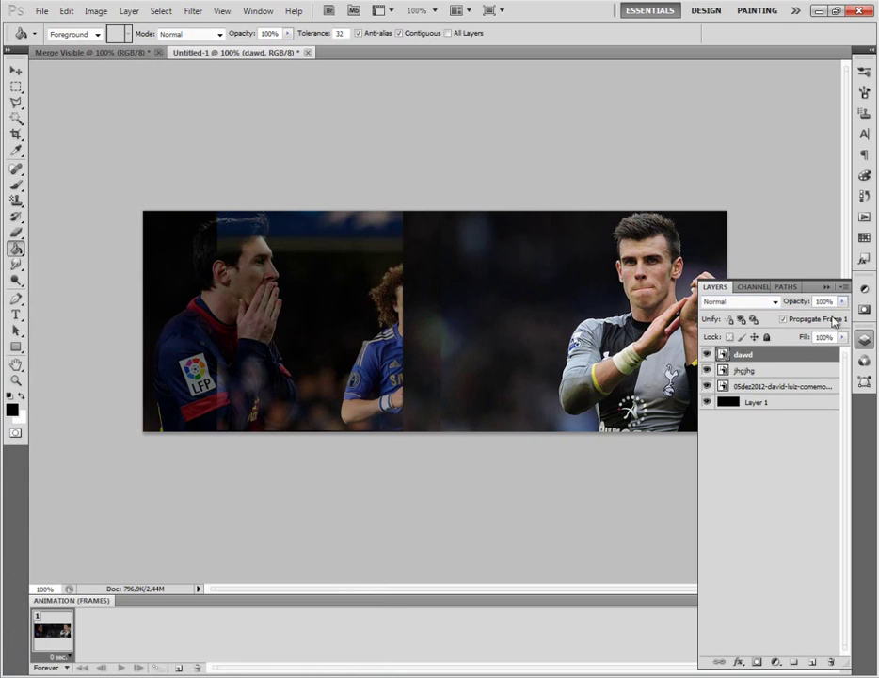
{"action": "left_click", "coordinate": [706, 371]}
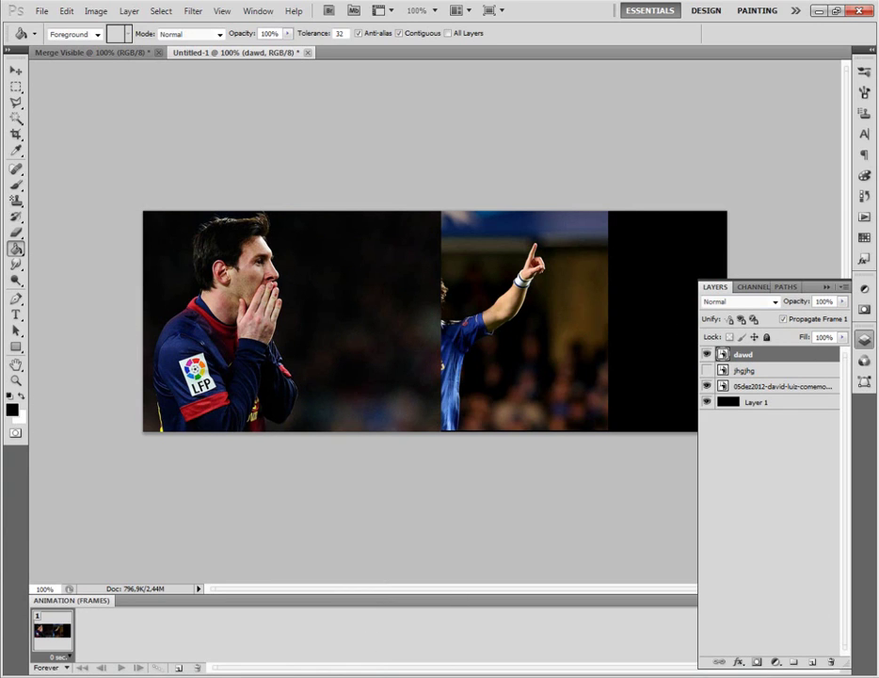
Mask the Messi layer and fade its right side with a Foreground to Transparent gradient
{"action": "left_click", "coordinate": [757, 662]}
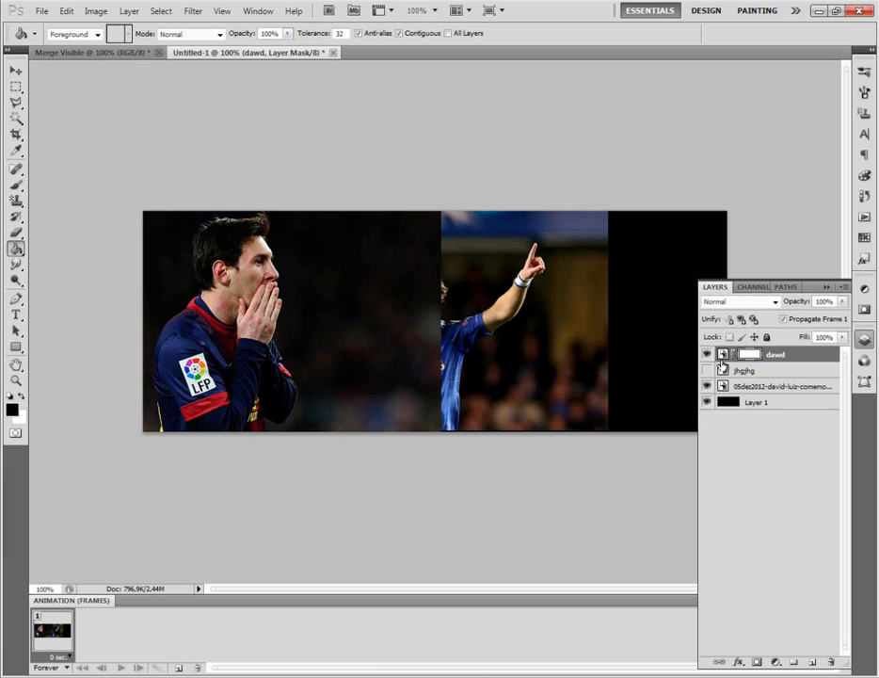
{"action": "left_click", "coordinate": [751, 354]}
{"action": "left_click", "coordinate": [751, 354]}
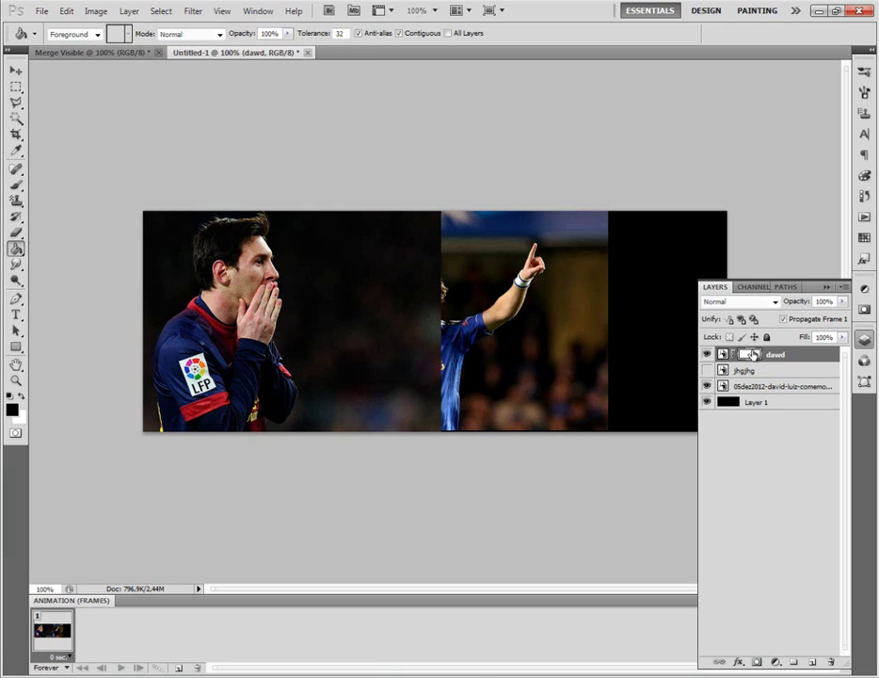
{"action": "right_click", "coordinate": [16, 250]}
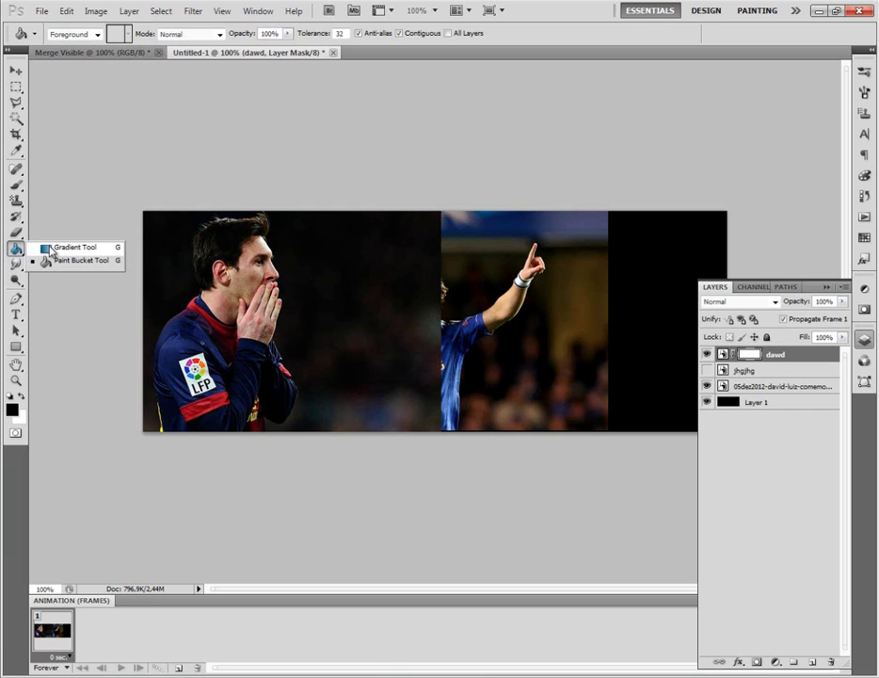
{"action": "left_click", "coordinate": [56, 248]}
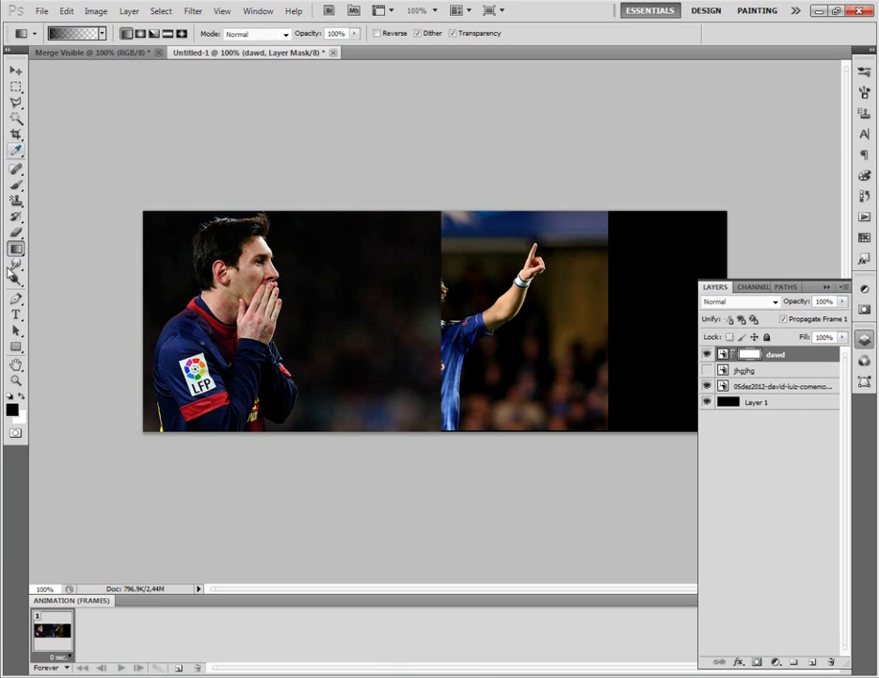
{"action": "left_click", "coordinate": [75, 33]}
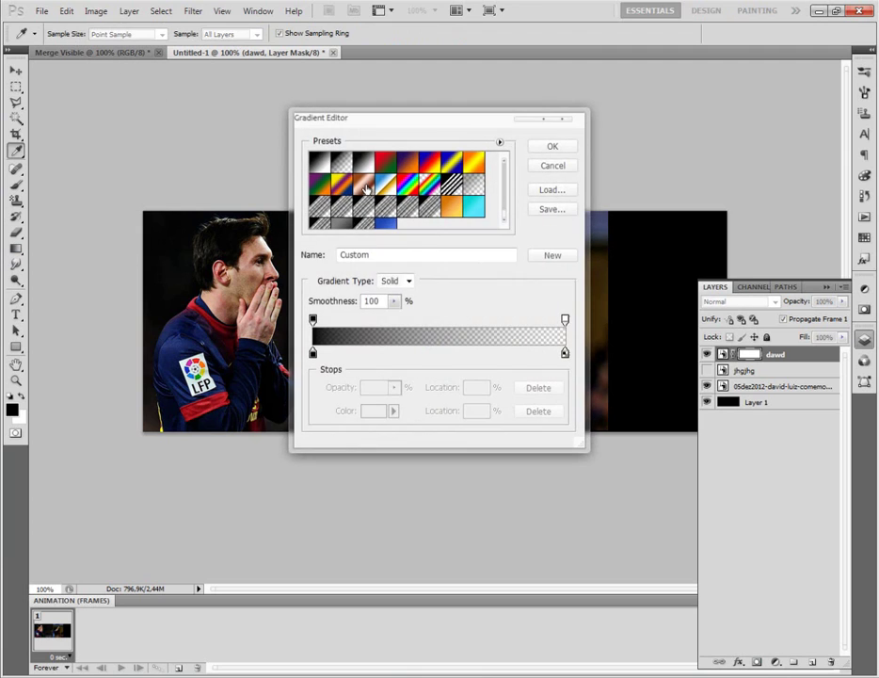
{"action": "left_click_drag", "start_coordinate": [459, 120], "coordinate": [630, 105]}
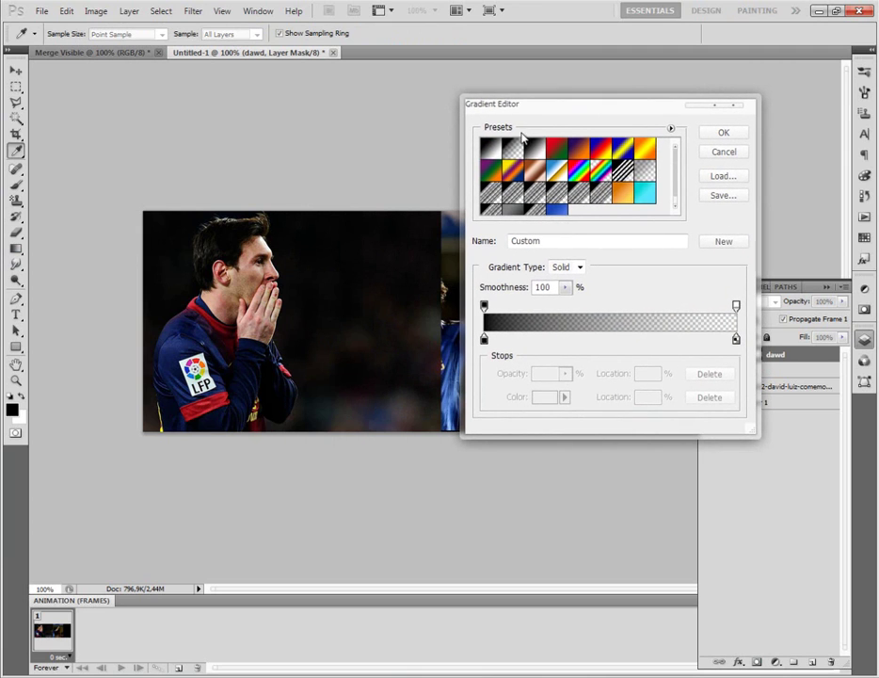
{"action": "left_click", "coordinate": [511, 149]}
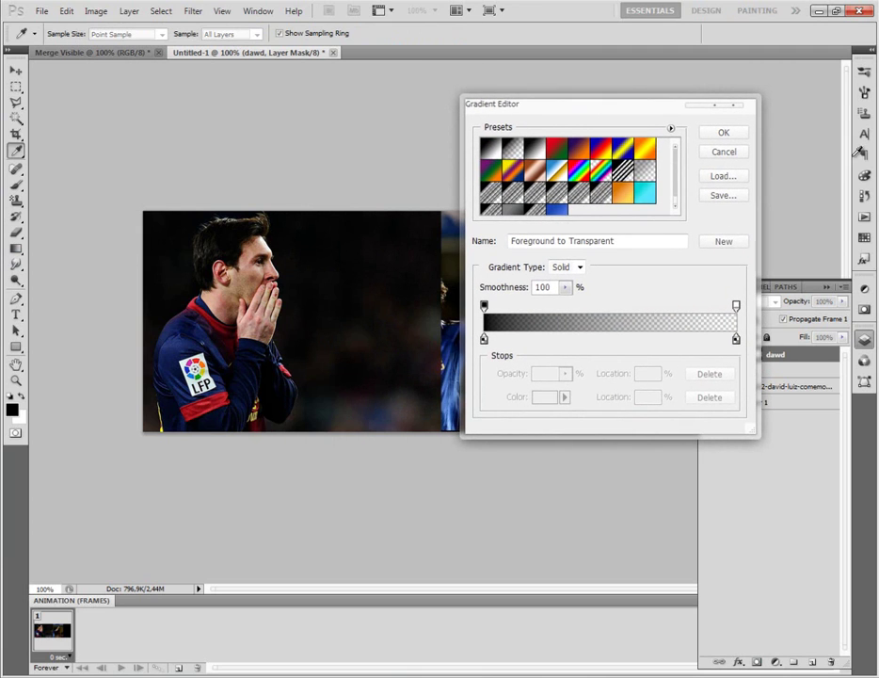
{"action": "left_click", "coordinate": [734, 132]}
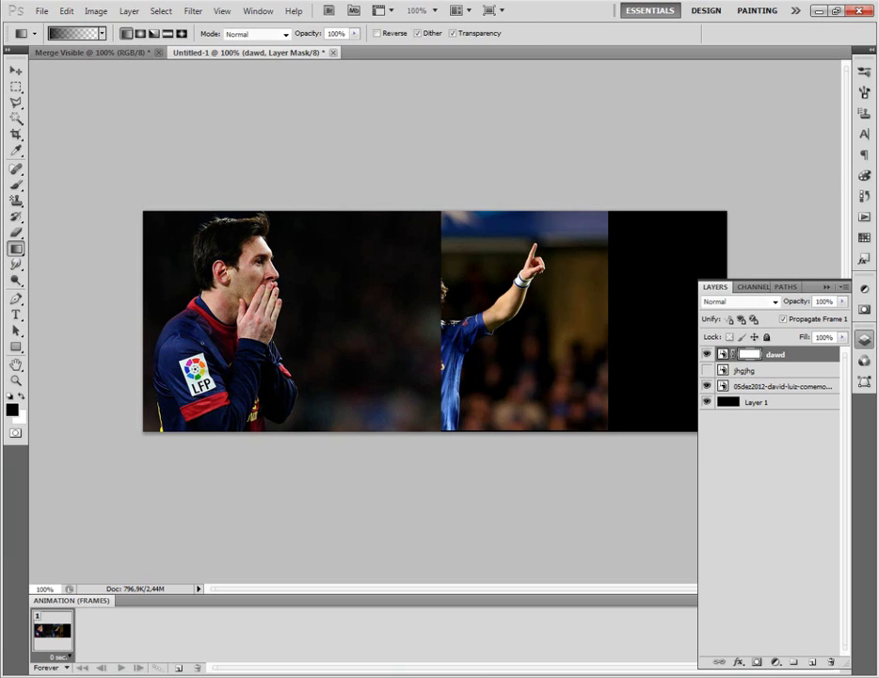
{"action": "left_click_drag", "start_coordinate": [458, 321], "coordinate": [299, 330]}
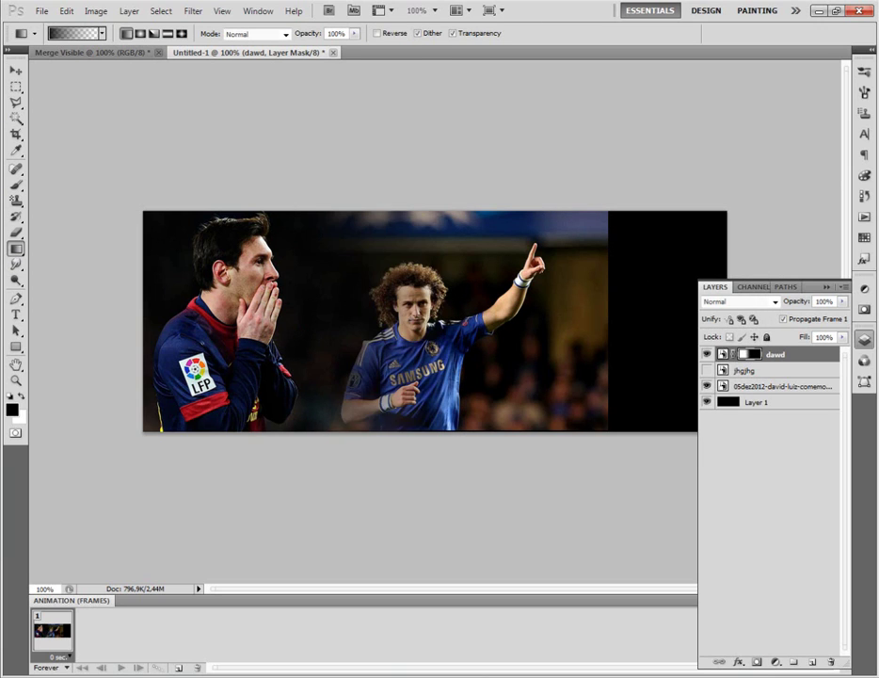
{"action": "mouse_move", "coordinate": [405, 317]}
{"action": "left_mouse_down"}
{"action": "mouse_move", "coordinate": [302, 337]}
{"action": "mouse_move", "coordinate": [307, 345]}
{"action": "left_mouse_up"}
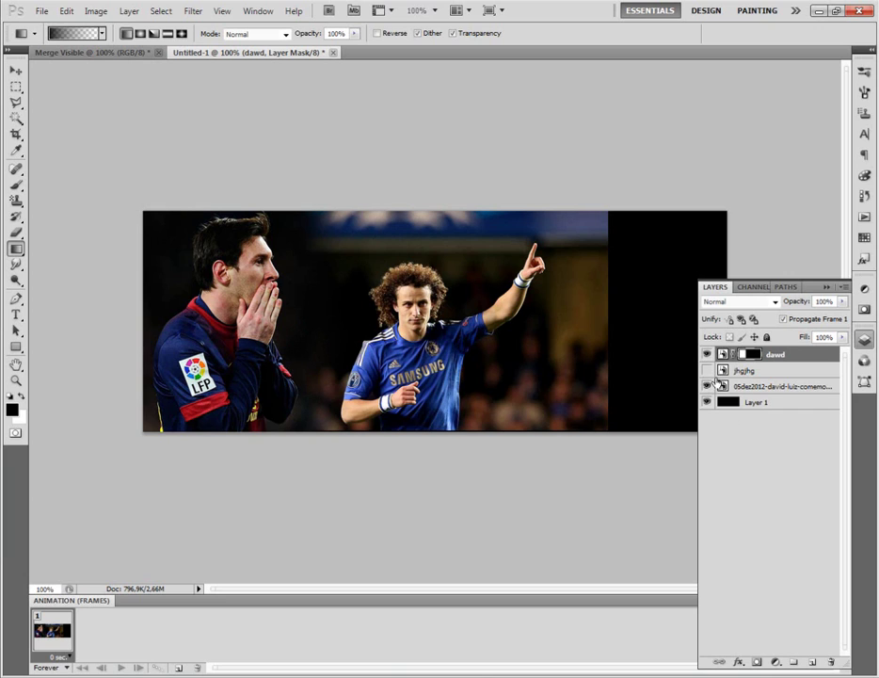
Show the Bale layer, mask it, and fade its left side to reveal David Luiz
{"action": "left_click", "coordinate": [707, 370]}
{"action": "left_click", "coordinate": [743, 369]}
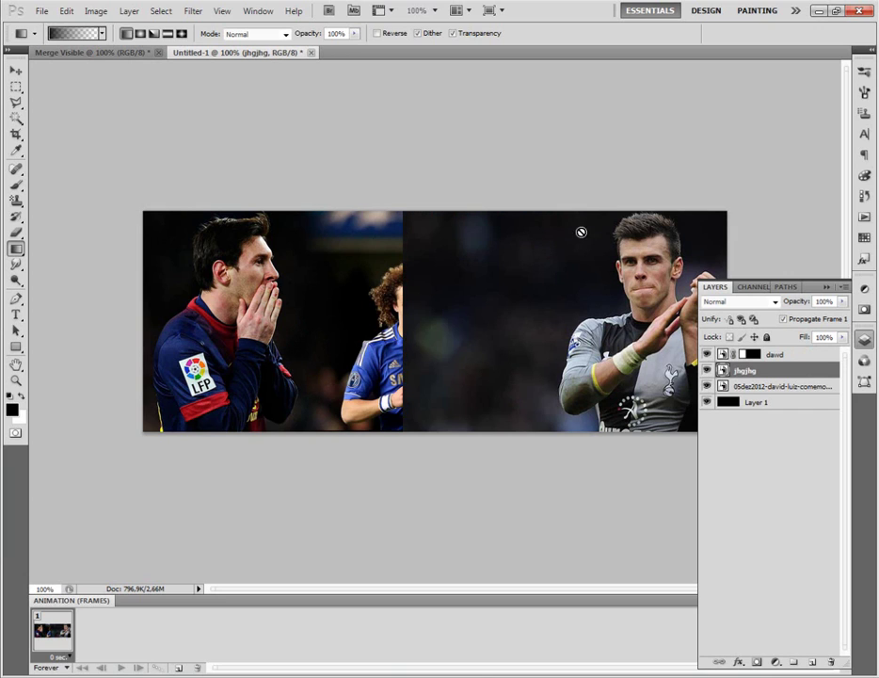
{"action": "left_click", "coordinate": [757, 662]}
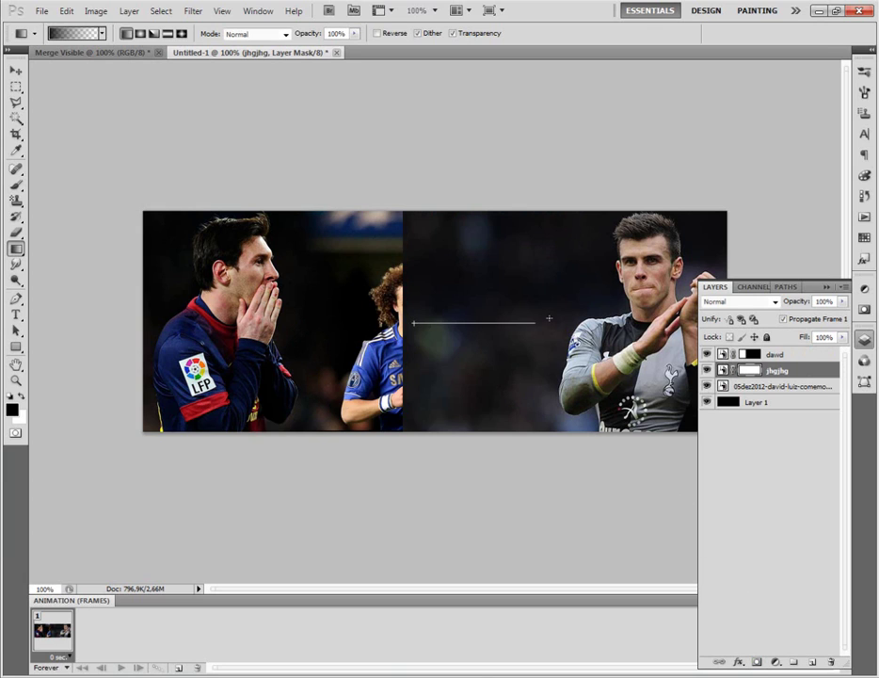
{"action": "left_click_drag", "start_coordinate": [406, 323], "coordinate": [546, 320]}
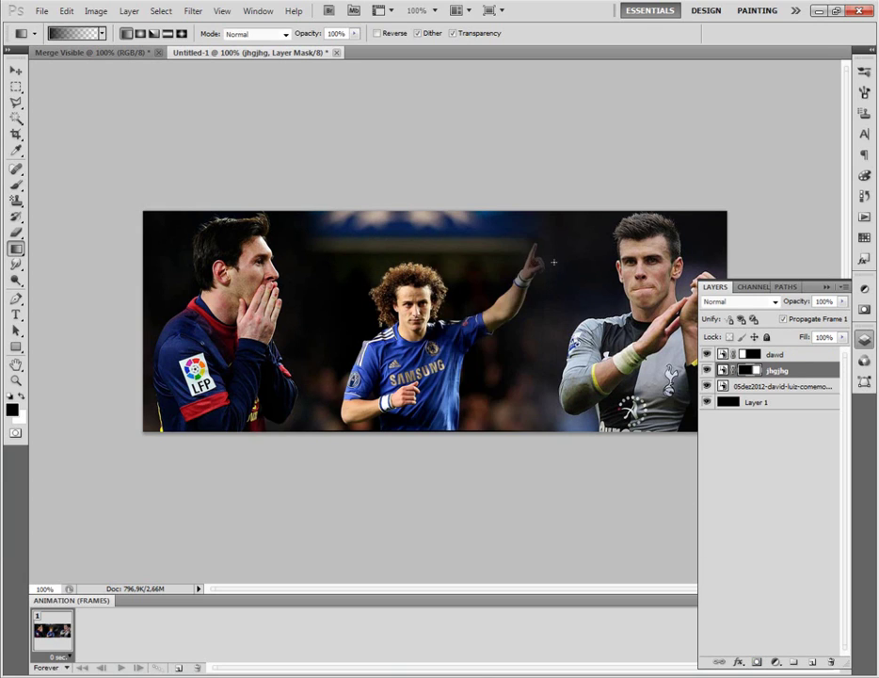
{"action": "mouse_move", "coordinate": [552, 270]}
{"action": "left_mouse_down"}
{"action": "mouse_move", "coordinate": [593, 271]}
{"action": "mouse_move", "coordinate": [515, 272]}
{"action": "mouse_move", "coordinate": [583, 268]}
{"action": "left_mouse_up"}
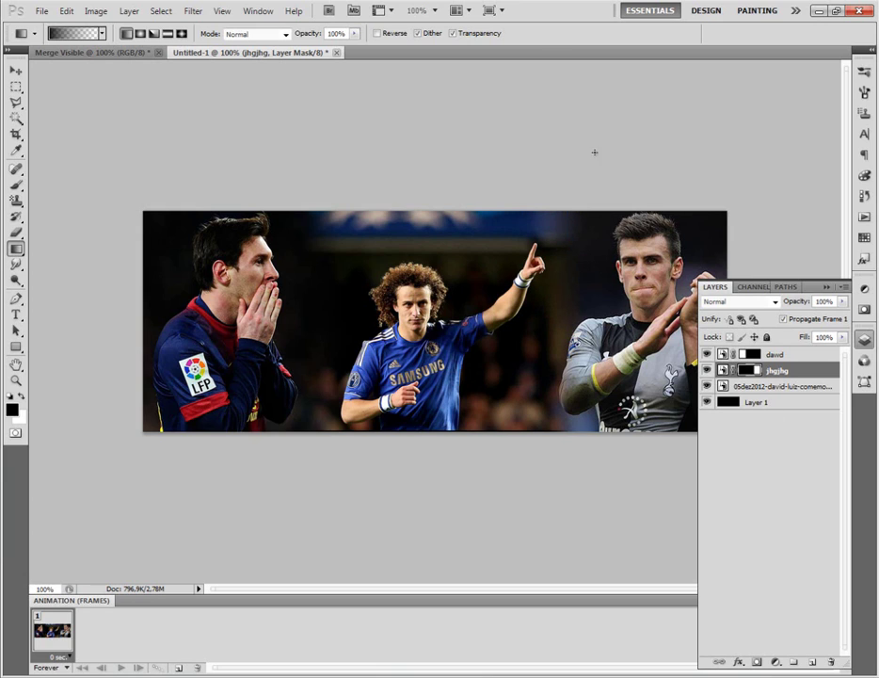
{"action": "left_click", "coordinate": [765, 395]}
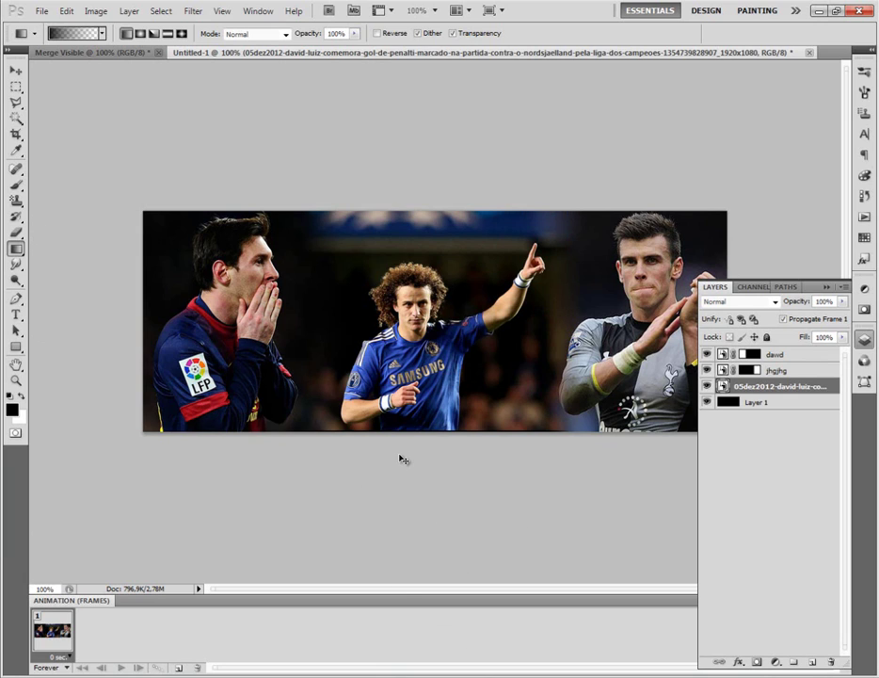
Merge all visible layers with Ctrl+Shift+E and compare the document tabs
{"action": "key", "text": "ctrl+shift+e"}
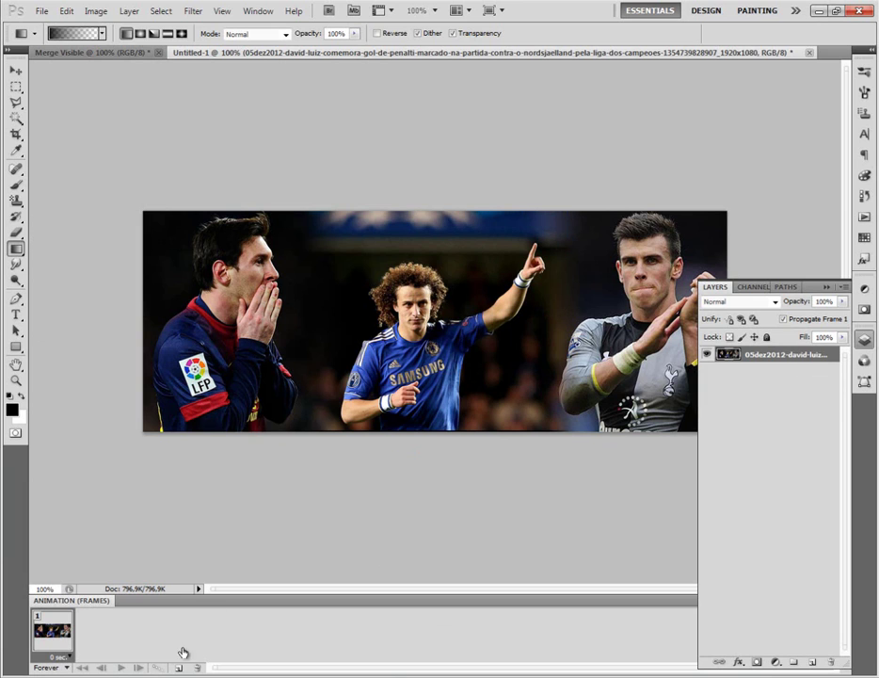
{"action": "left_click", "coordinate": [119, 53]}
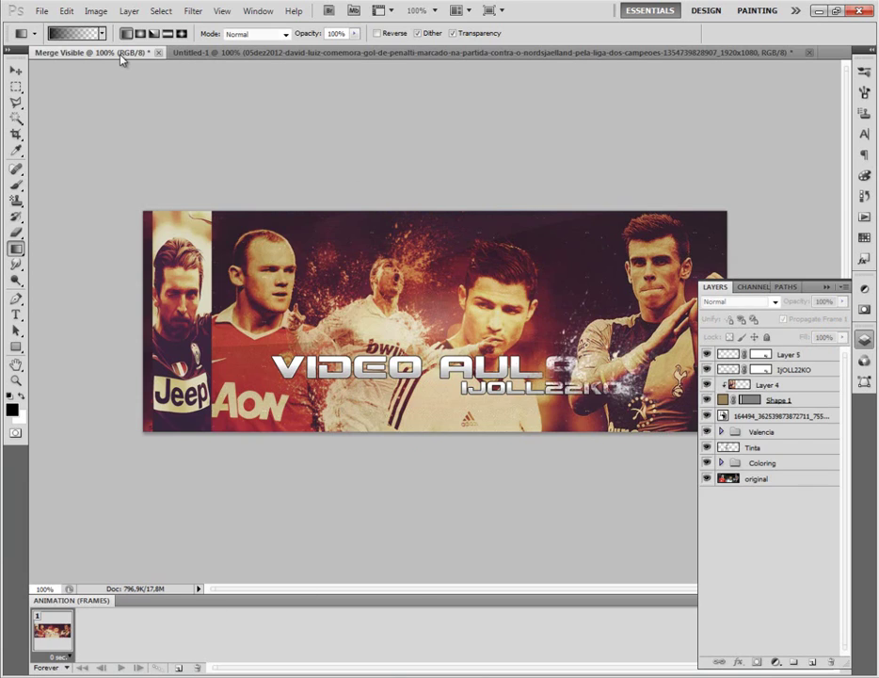
{"action": "left_click", "coordinate": [265, 54]}
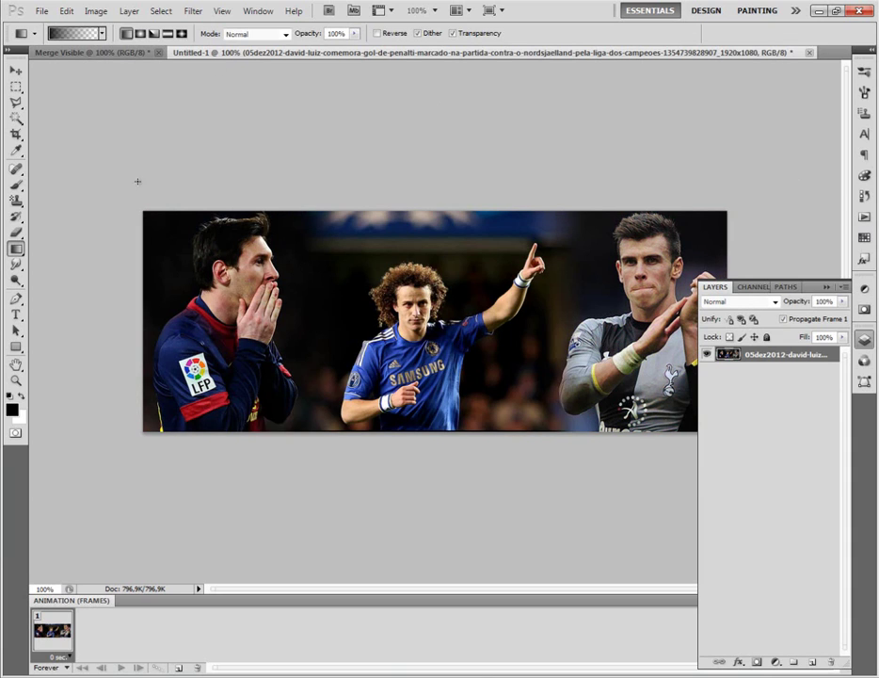
{"action": "left_click", "coordinate": [15, 70]}
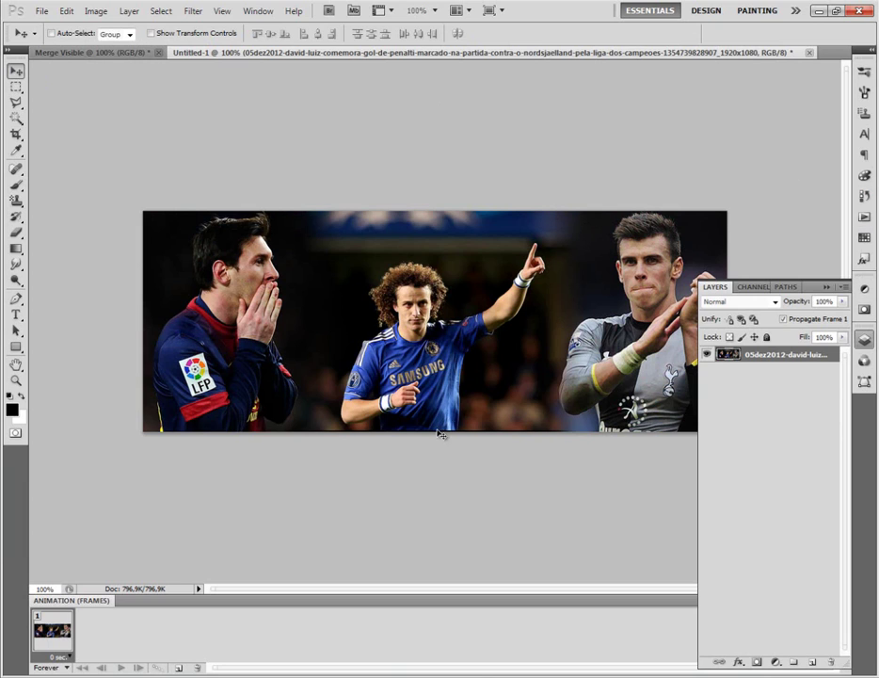
Create the Merge Visible document from the History state and show the Actions panel
{"action": "left_click", "coordinate": [864, 196]}
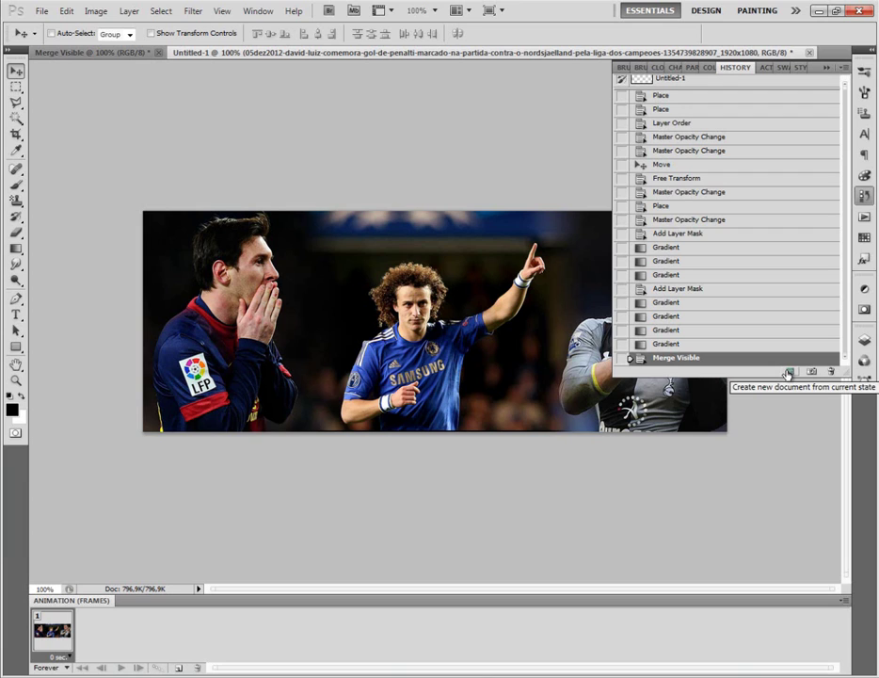
{"action": "left_click", "coordinate": [788, 372]}
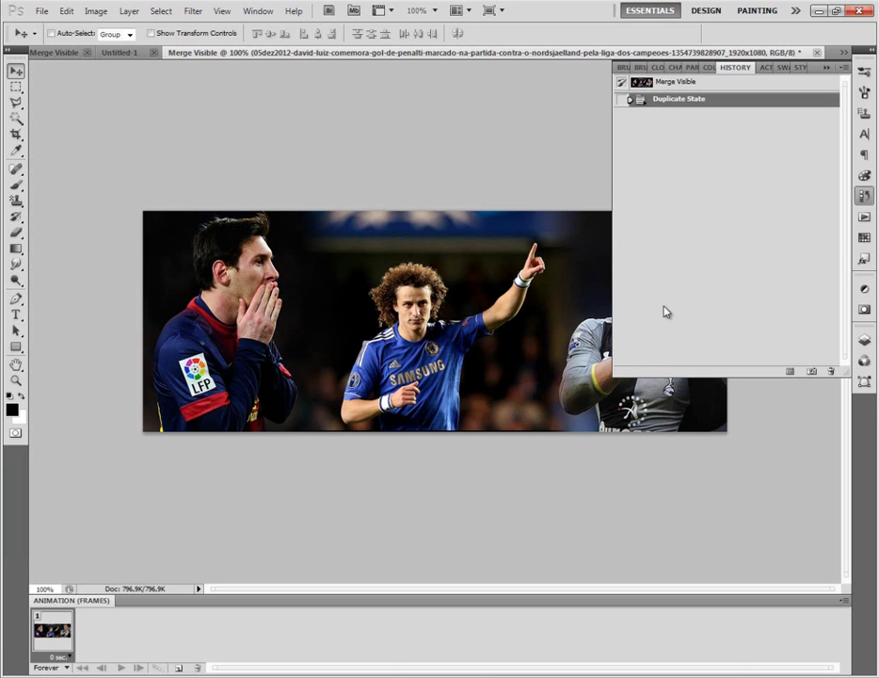
{"action": "left_click", "coordinate": [828, 69]}
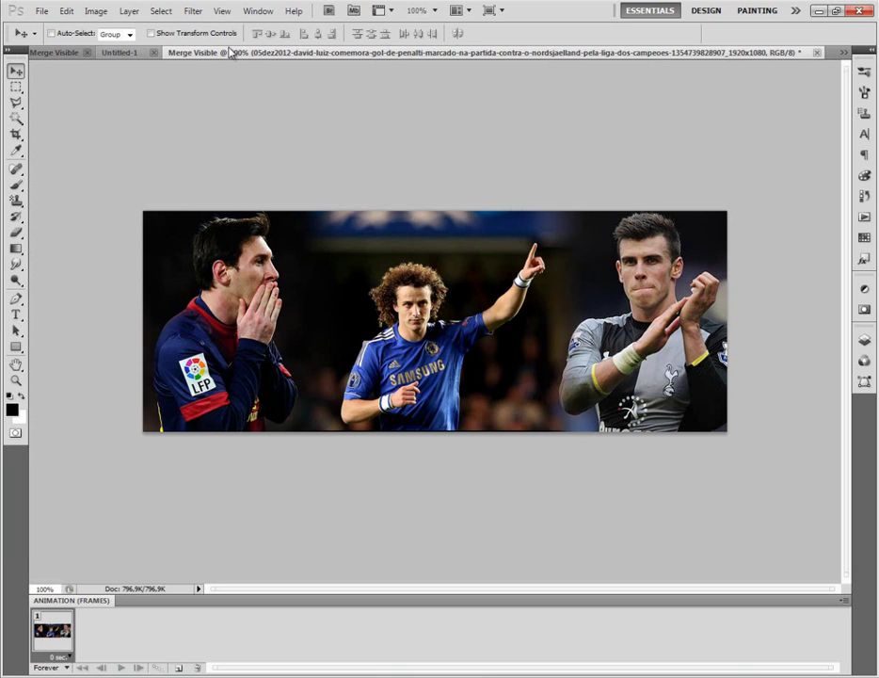
{"action": "left_click", "coordinate": [122, 52]}
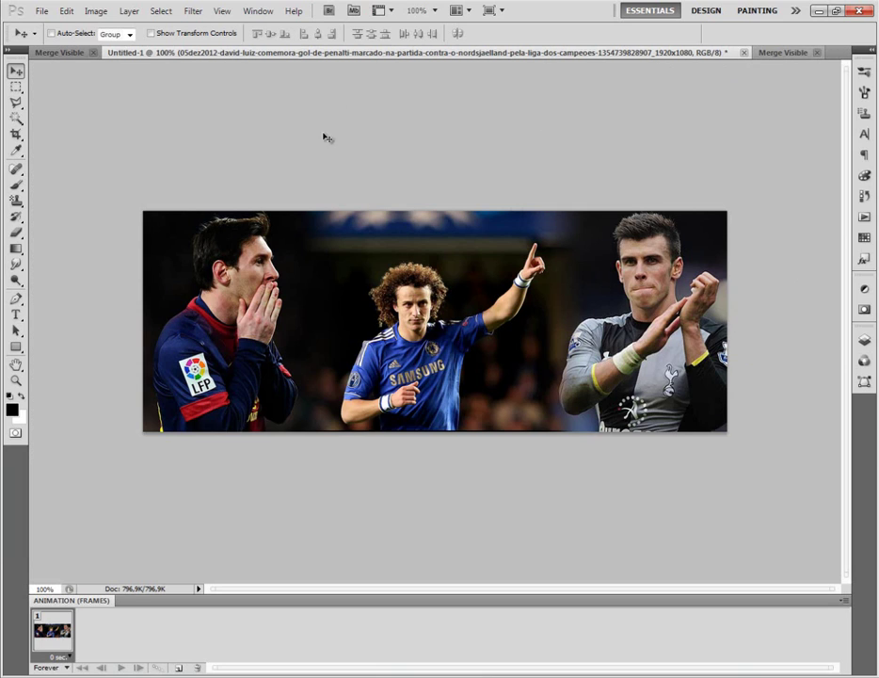
{"action": "key", "text": "ctrl+Tab"}
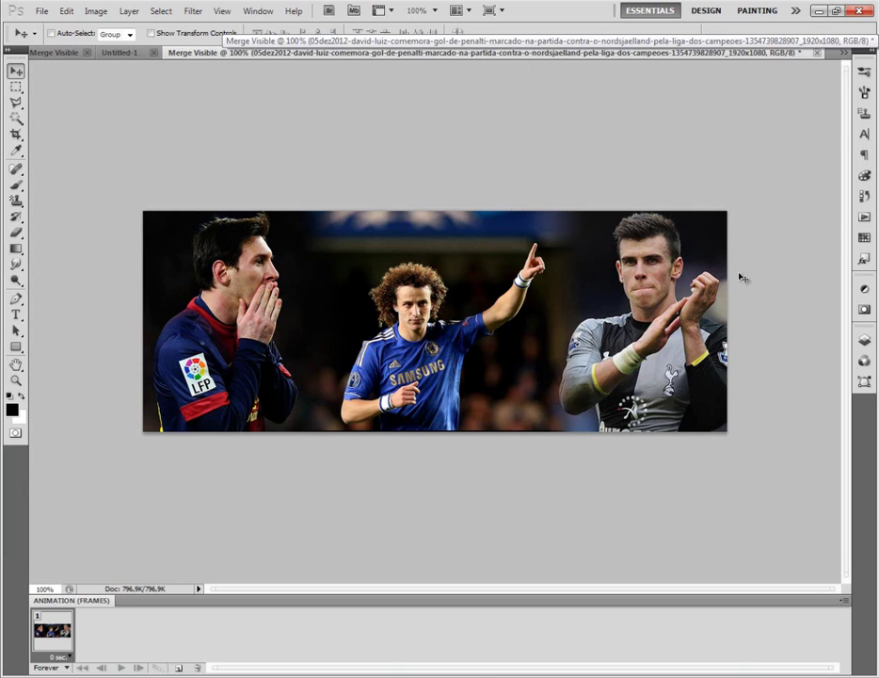
{"action": "left_click", "coordinate": [863, 194]}
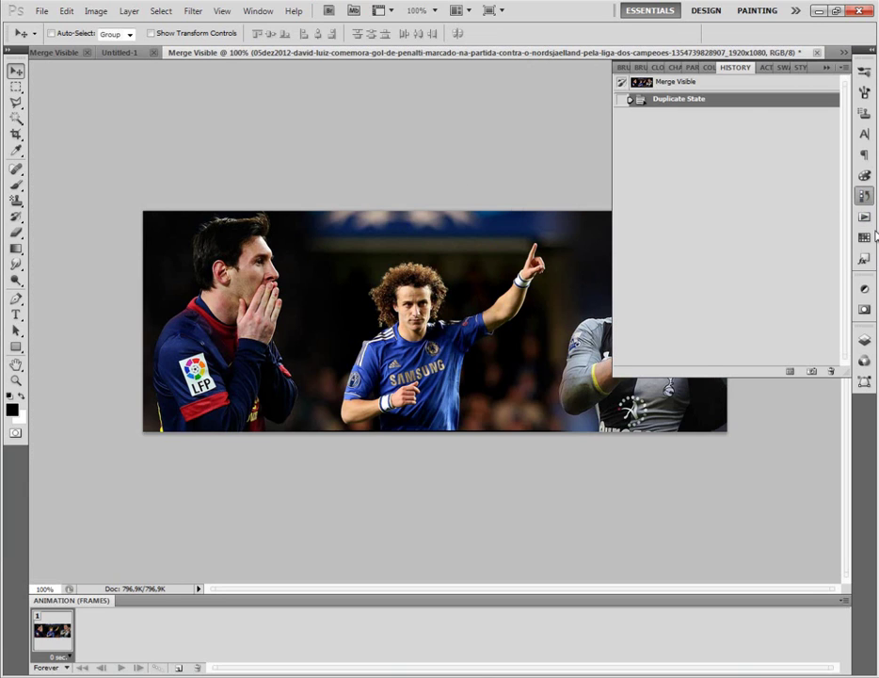
{"action": "left_click", "coordinate": [863, 216]}
Try the Instant Hipster Valencia and Sutro actions on the banner
{"action": "left_click", "coordinate": [649, 177]}
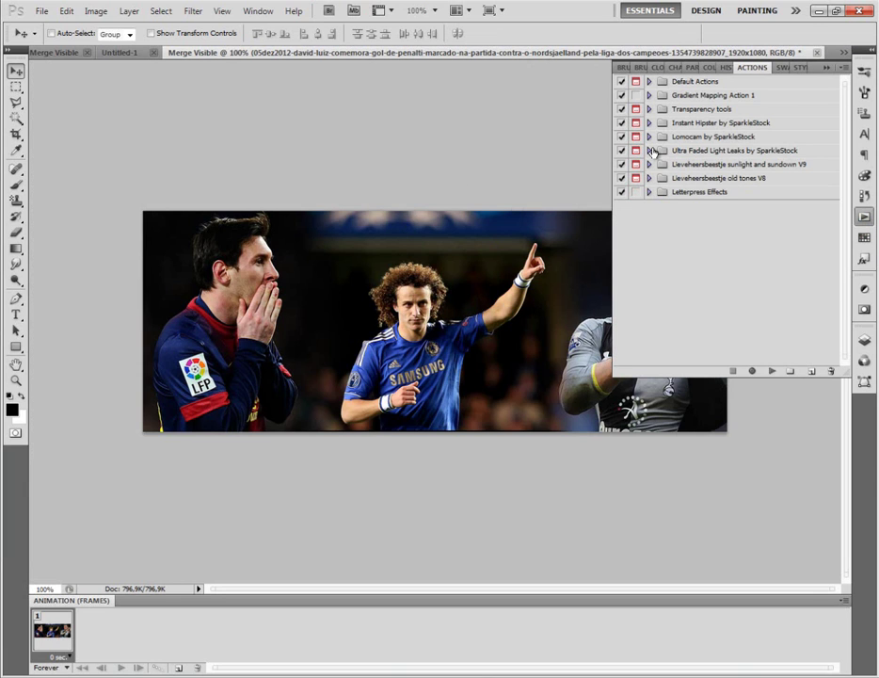
{"action": "left_click", "coordinate": [648, 123]}
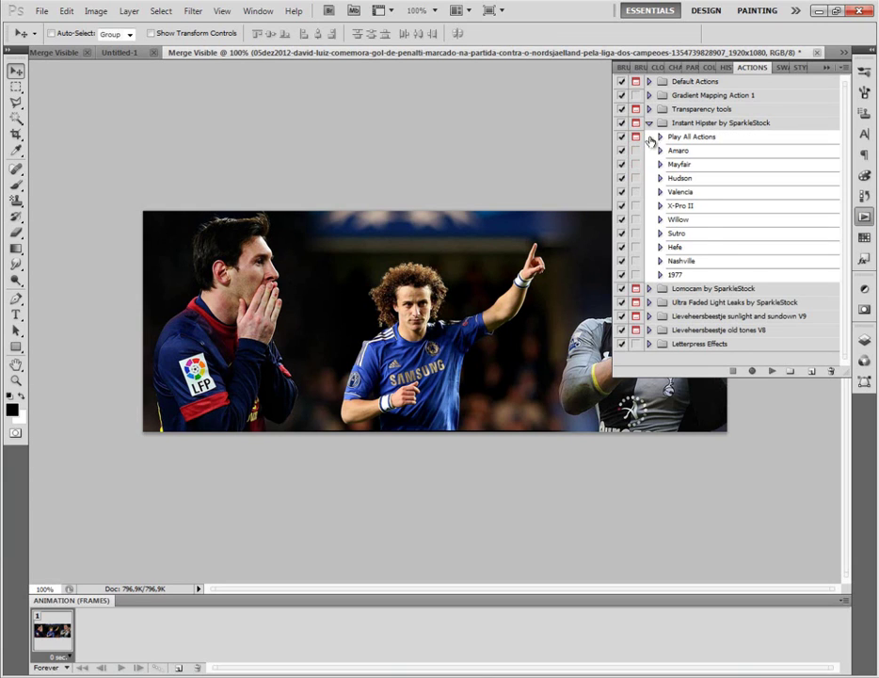
{"action": "left_click", "coordinate": [697, 192]}
{"action": "left_click", "coordinate": [773, 370]}
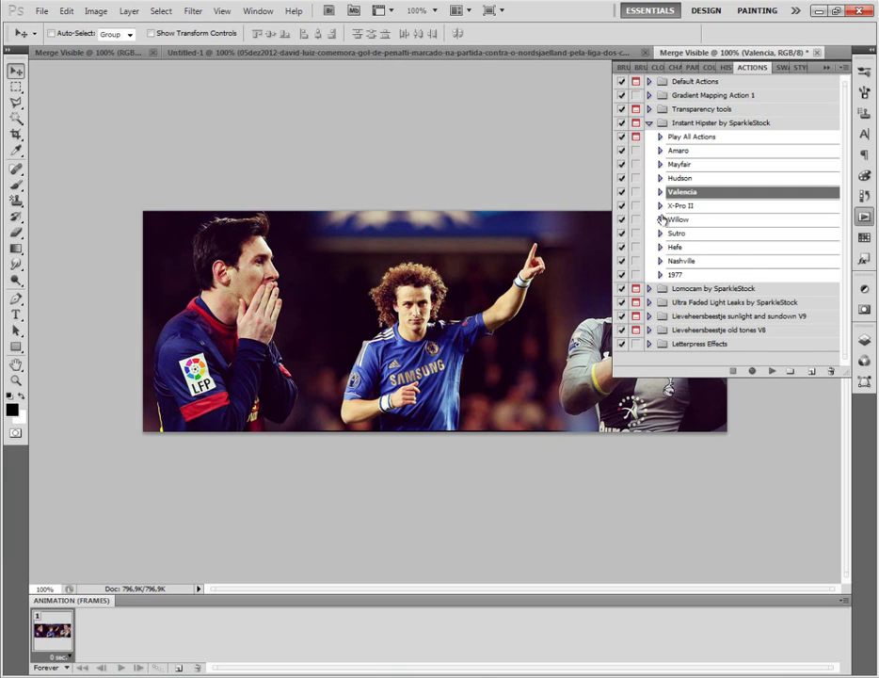
{"action": "left_click", "coordinate": [680, 235]}
{"action": "left_click", "coordinate": [771, 372]}
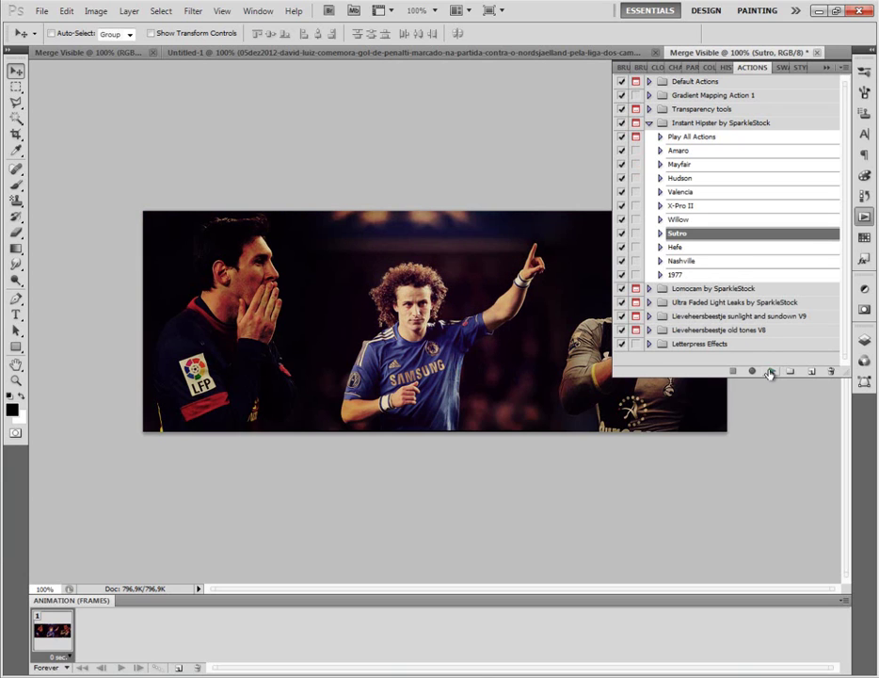
Revert to the Valencia state in History, then play the Hudson action
{"action": "left_click", "coordinate": [864, 195]}
{"action": "left_click", "coordinate": [694, 98]}
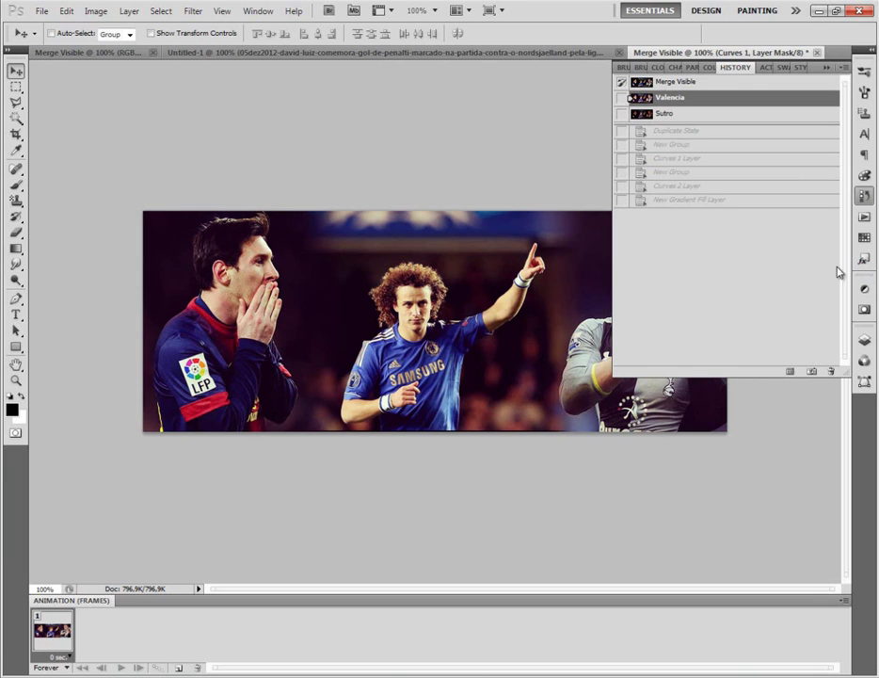
{"action": "left_click", "coordinate": [864, 340]}
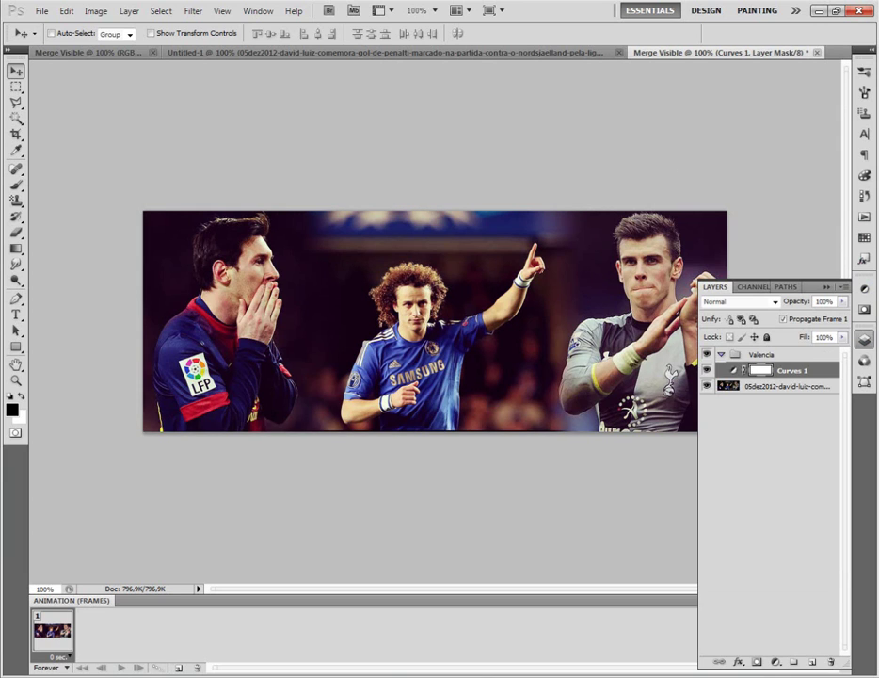
{"action": "left_click", "coordinate": [864, 216]}
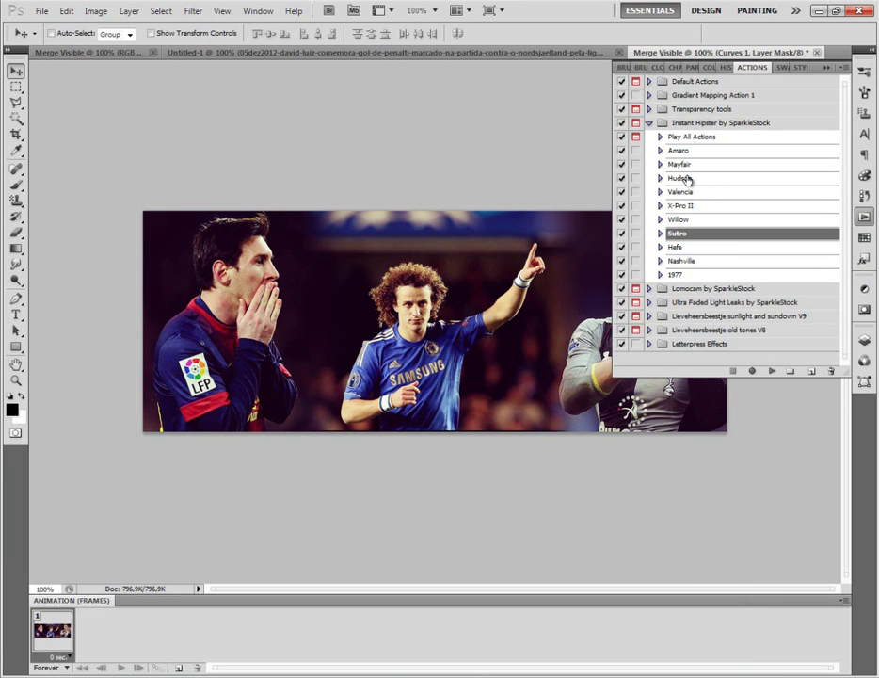
{"action": "left_click", "coordinate": [679, 178]}
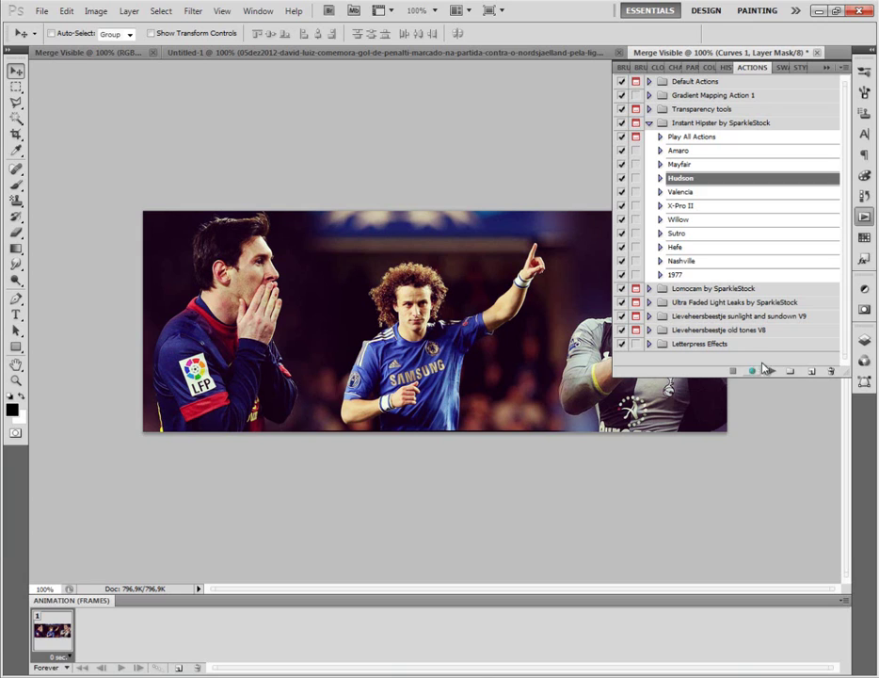
{"action": "left_click", "coordinate": [705, 179]}
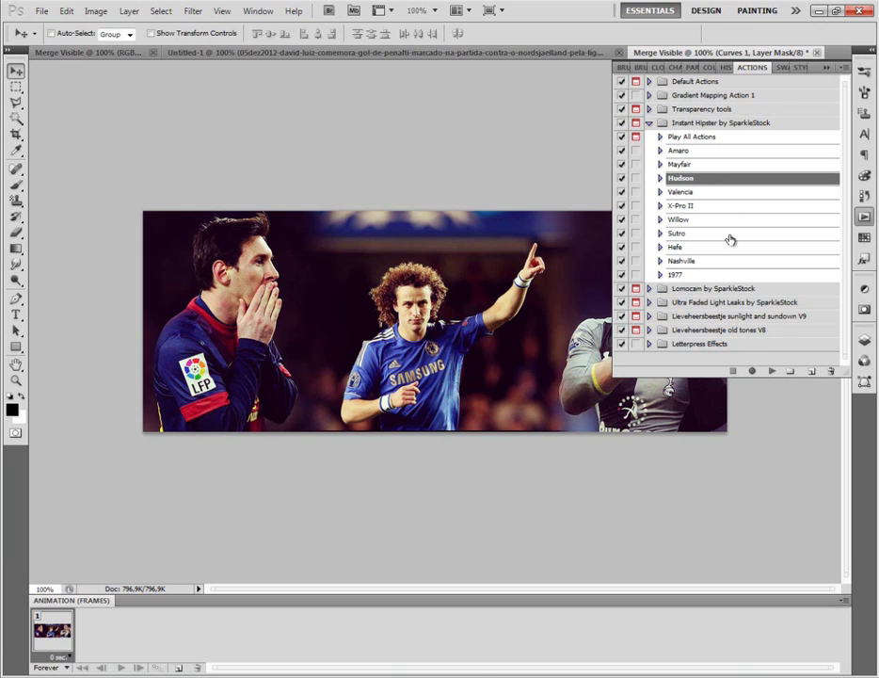
{"action": "left_click", "coordinate": [774, 373]}
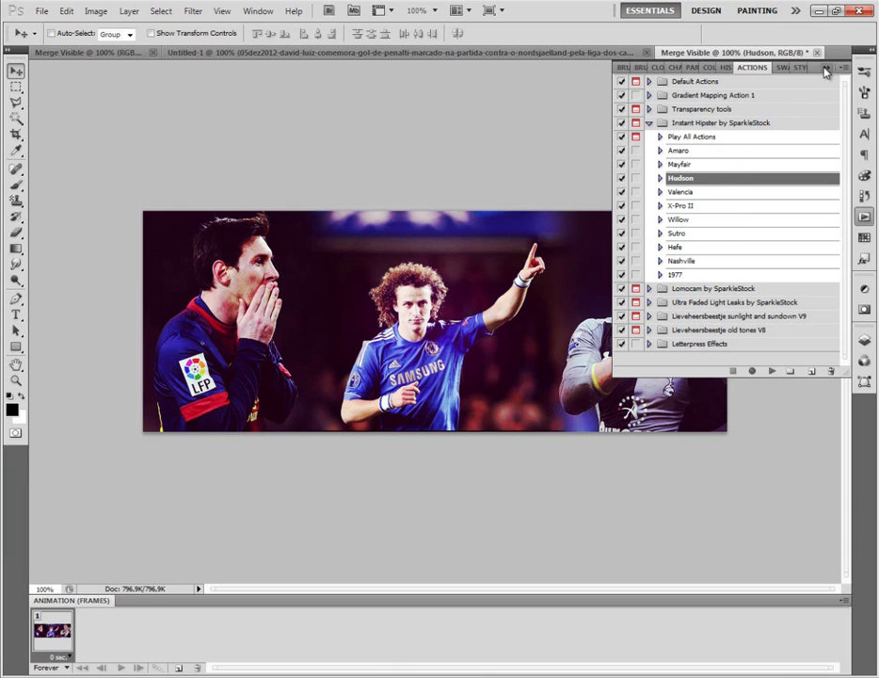
Play Ultra Faded Light Leaks' '2. Render All Photo Effects' and dismiss the message
{"action": "left_click", "coordinate": [648, 123]}
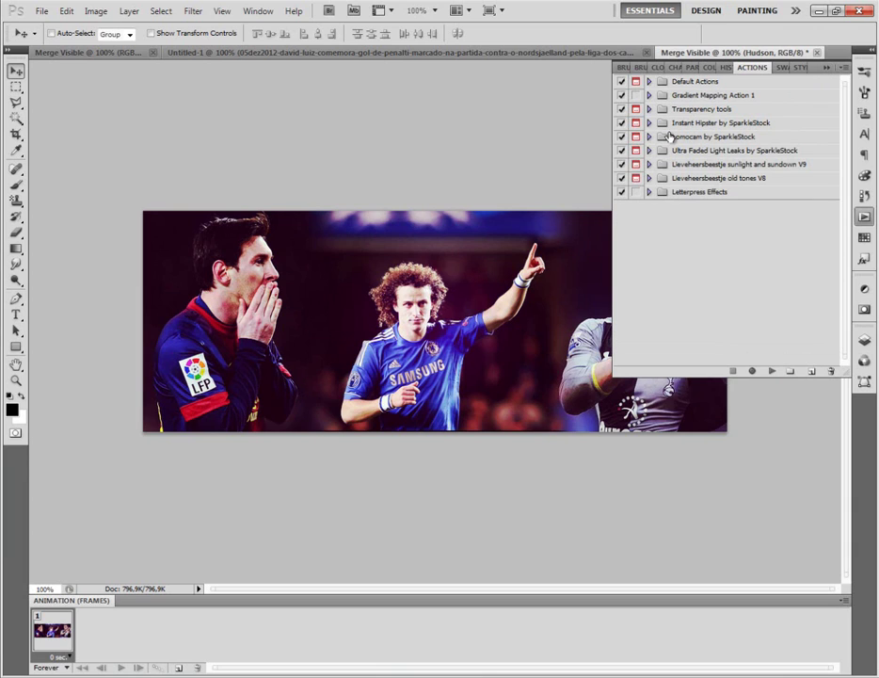
{"action": "left_click", "coordinate": [649, 150]}
{"action": "left_click", "coordinate": [677, 181]}
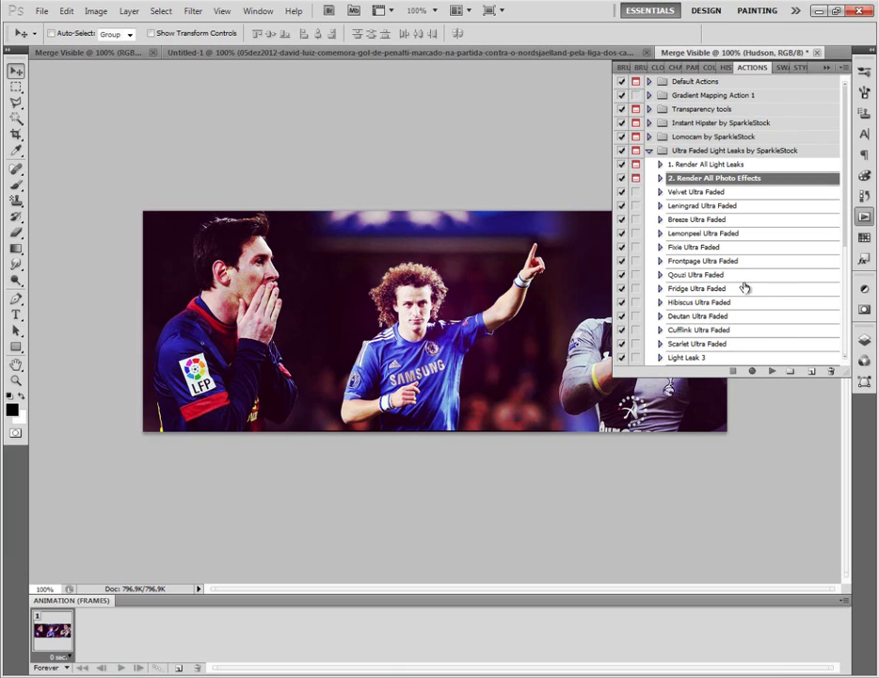
{"action": "left_click", "coordinate": [772, 371]}
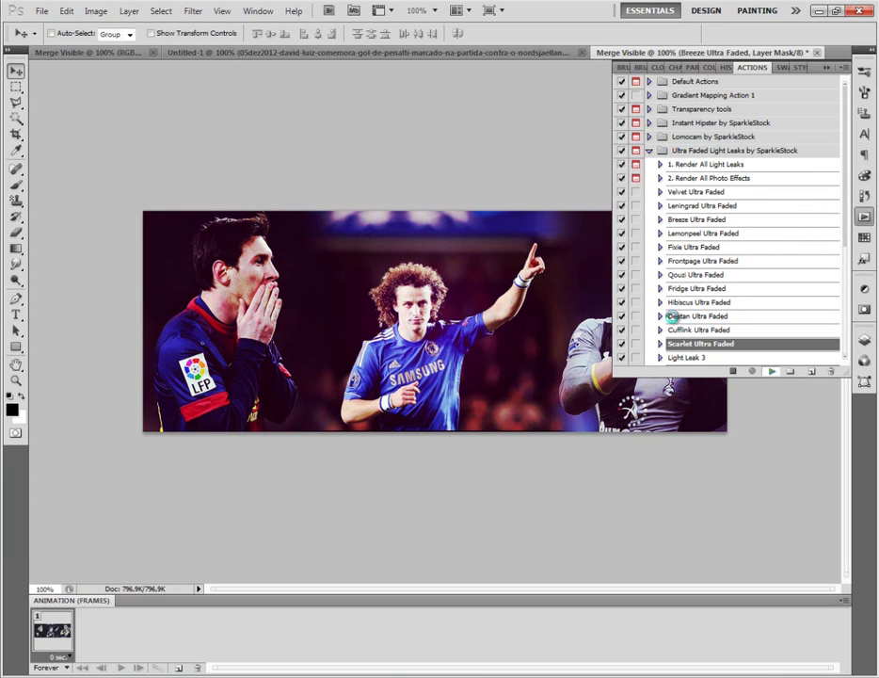
{"action": "key", "text": "Return"}
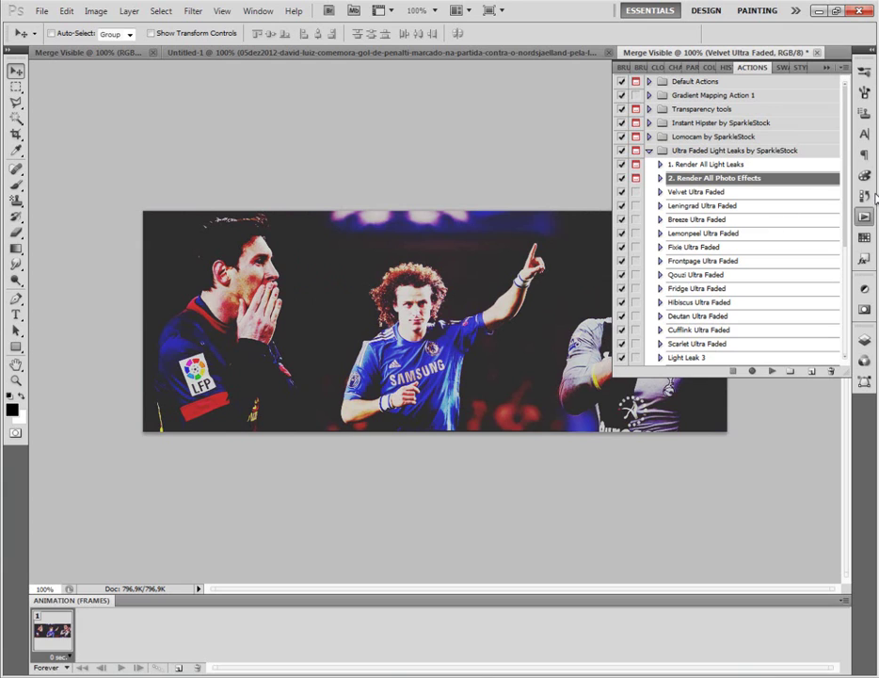
Compare Hibiscus, Cufflink and Scarlet in History, settling on Scarlet Ultra Faded
{"action": "left_click", "coordinate": [863, 195]}
{"action": "left_click", "coordinate": [700, 296]}
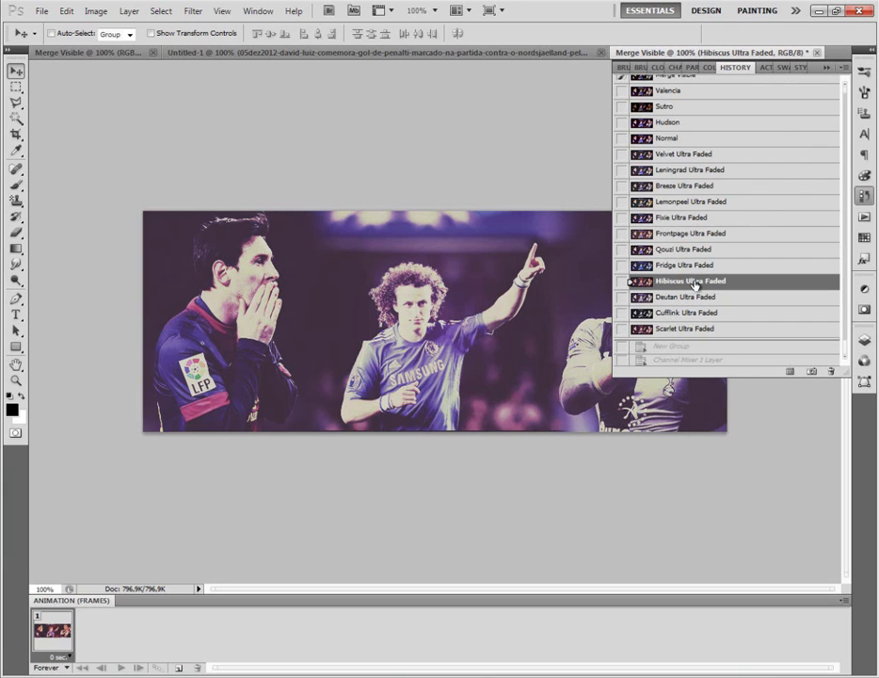
{"action": "left_click", "coordinate": [697, 317]}
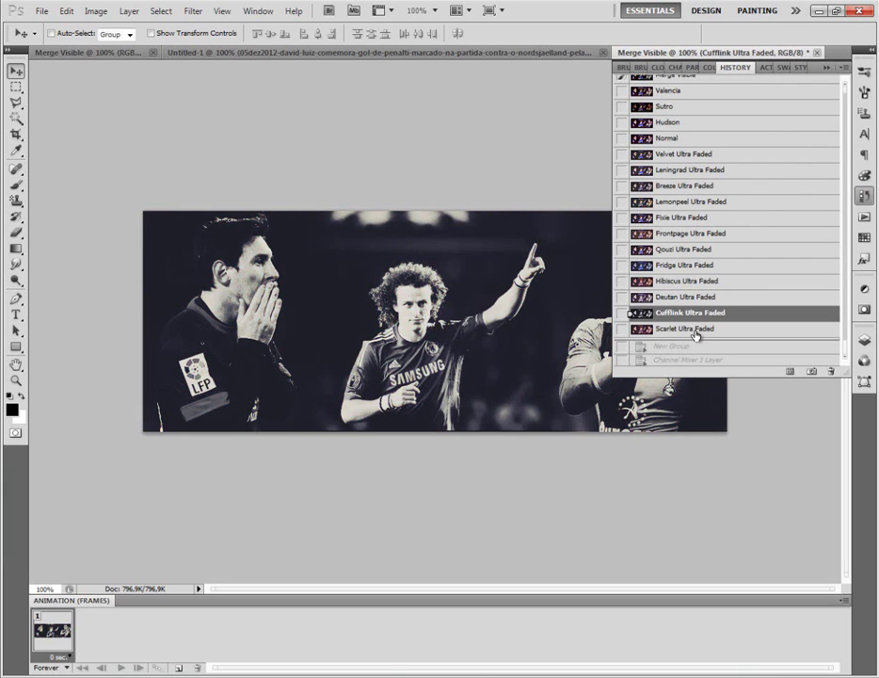
{"action": "left_click", "coordinate": [692, 315]}
{"action": "left_click", "coordinate": [684, 329]}
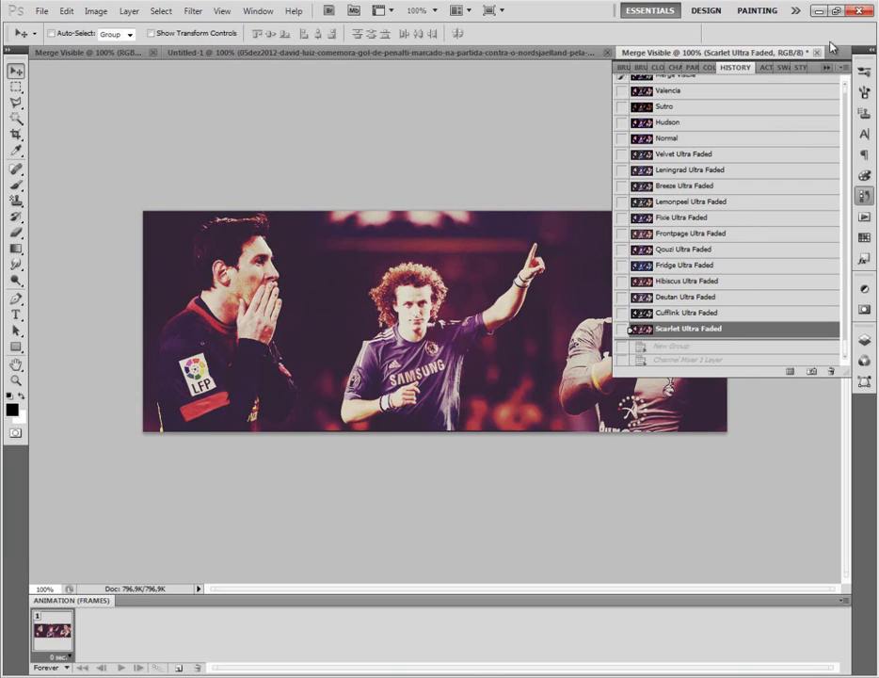
{"action": "left_click", "coordinate": [865, 219]}
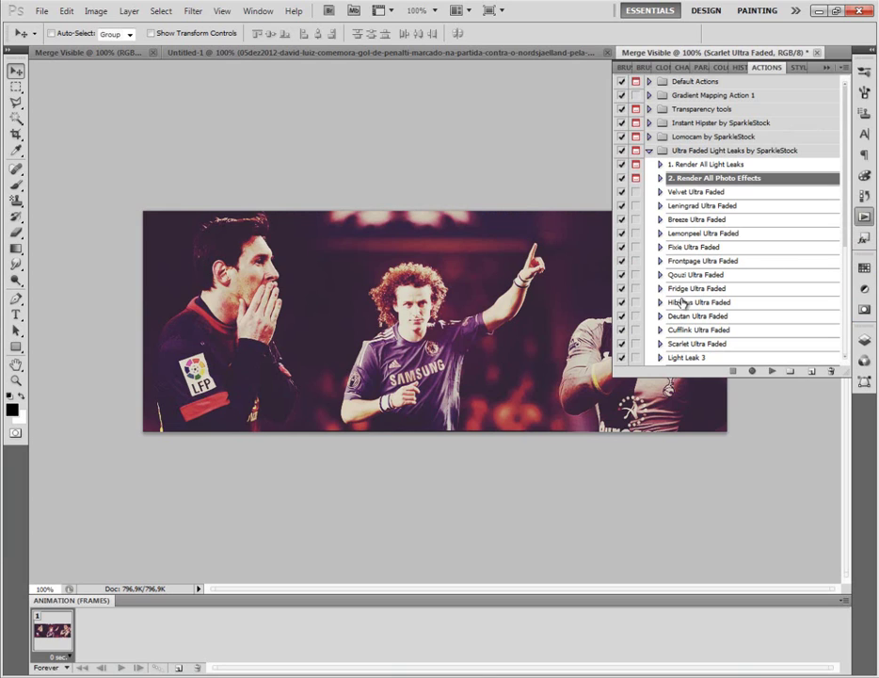
{"action": "left_click", "coordinate": [649, 150]}
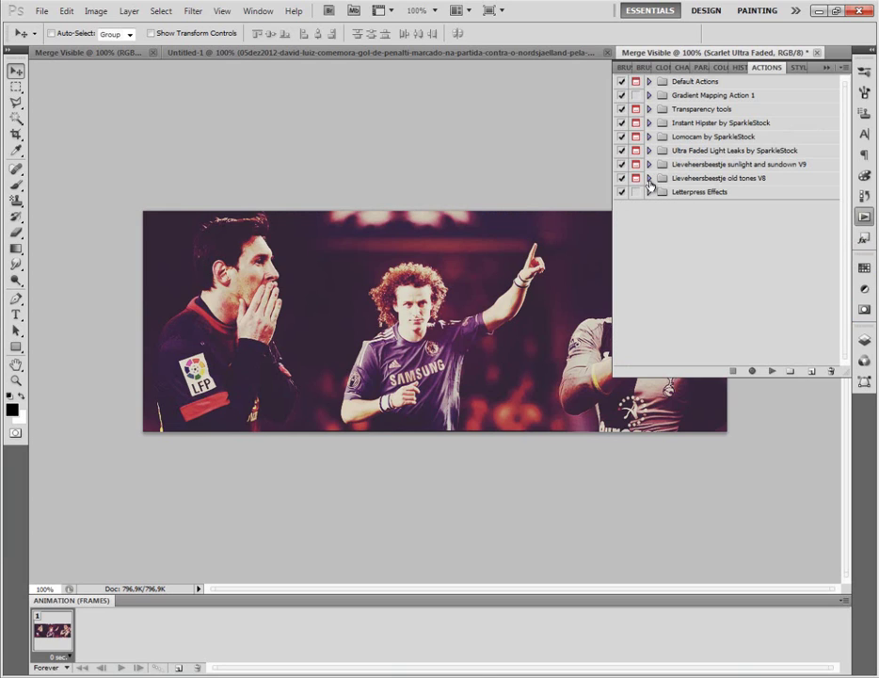
Play Old grain effect from Lieveheersbeestje old tones V8, then collapse the Valencia layer group
{"action": "left_click", "coordinate": [649, 179]}
{"action": "left_click", "coordinate": [676, 219]}
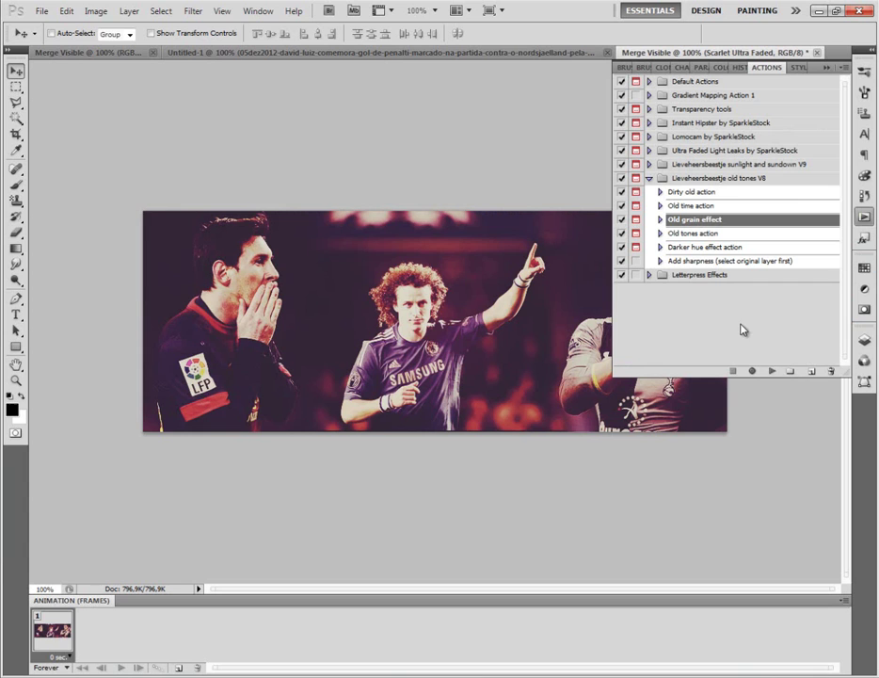
{"action": "left_click", "coordinate": [769, 371]}
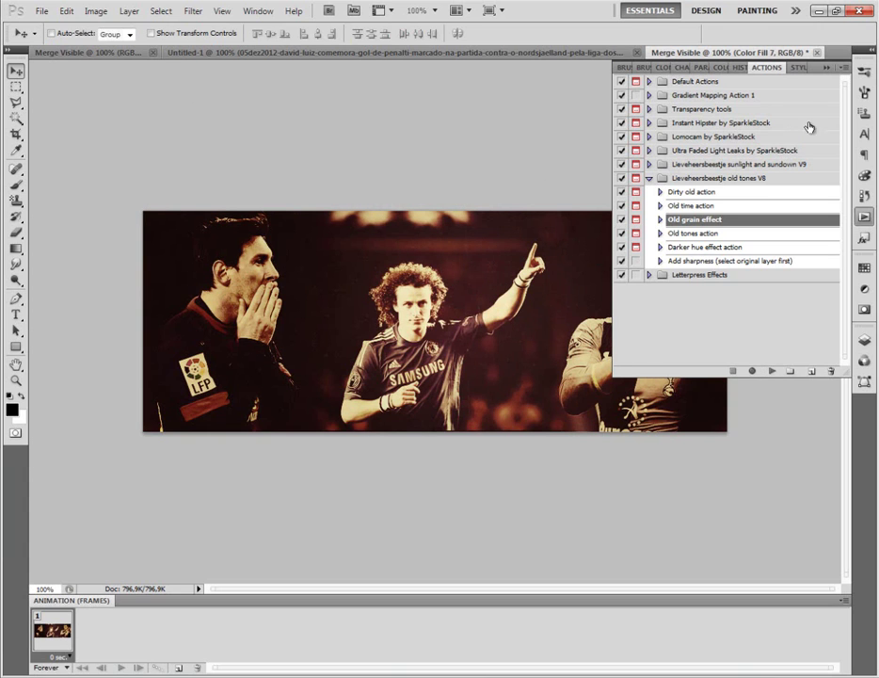
{"action": "left_click", "coordinate": [864, 216]}
{"action": "left_click", "coordinate": [863, 340]}
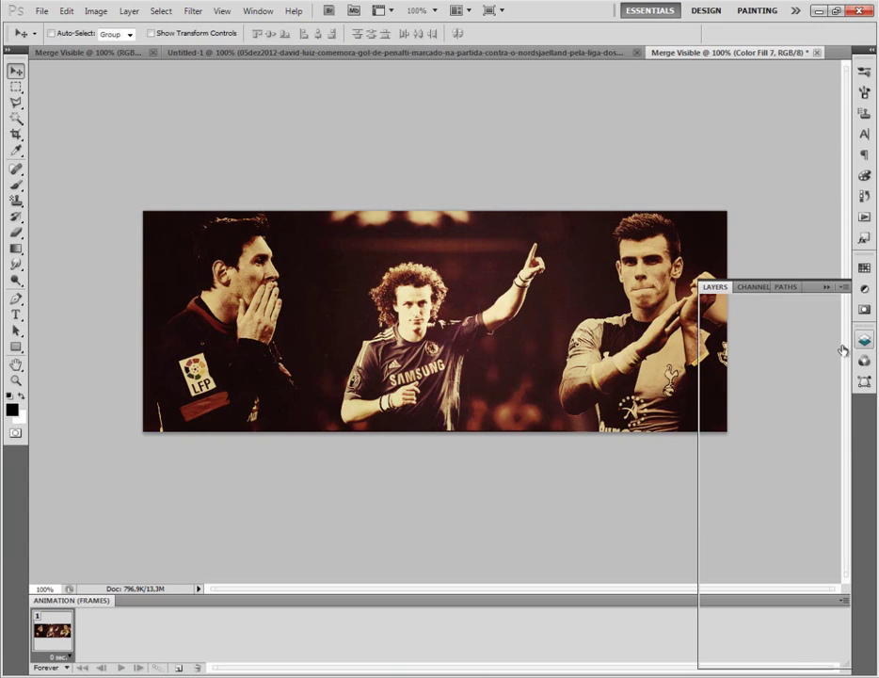
{"action": "left_click", "coordinate": [721, 354]}
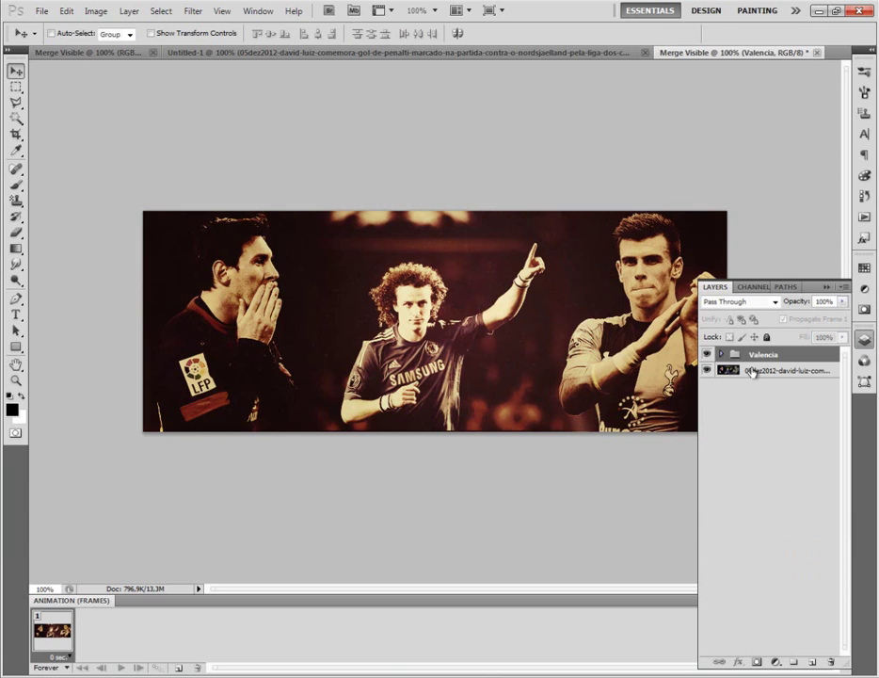
{"action": "left_click", "coordinate": [753, 371]}
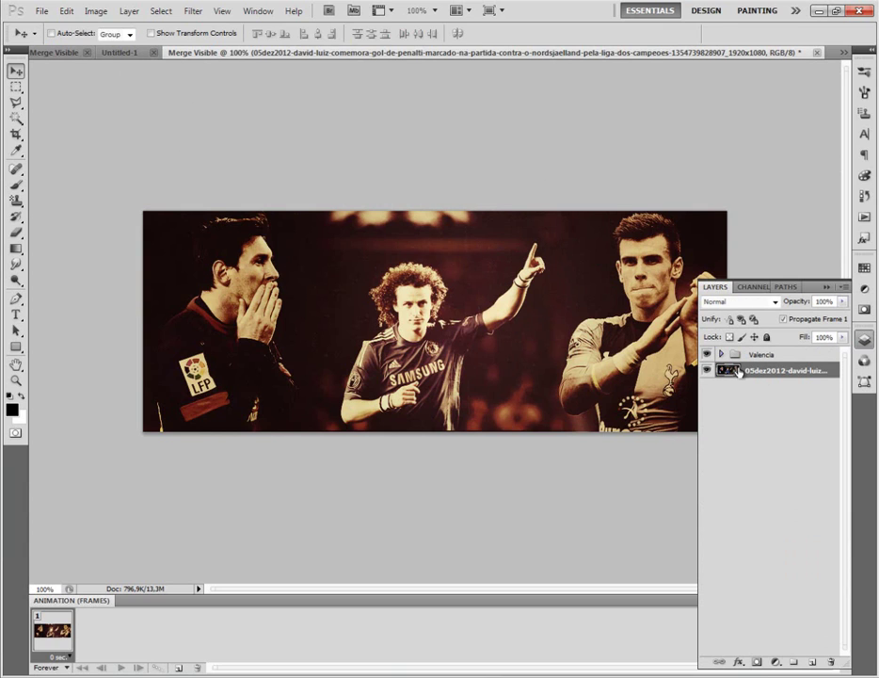
Place the brown light texture from the Efeitos folder onto the banner
{"action": "left_click", "coordinate": [769, 354]}
{"action": "left_click", "coordinate": [39, 11]}
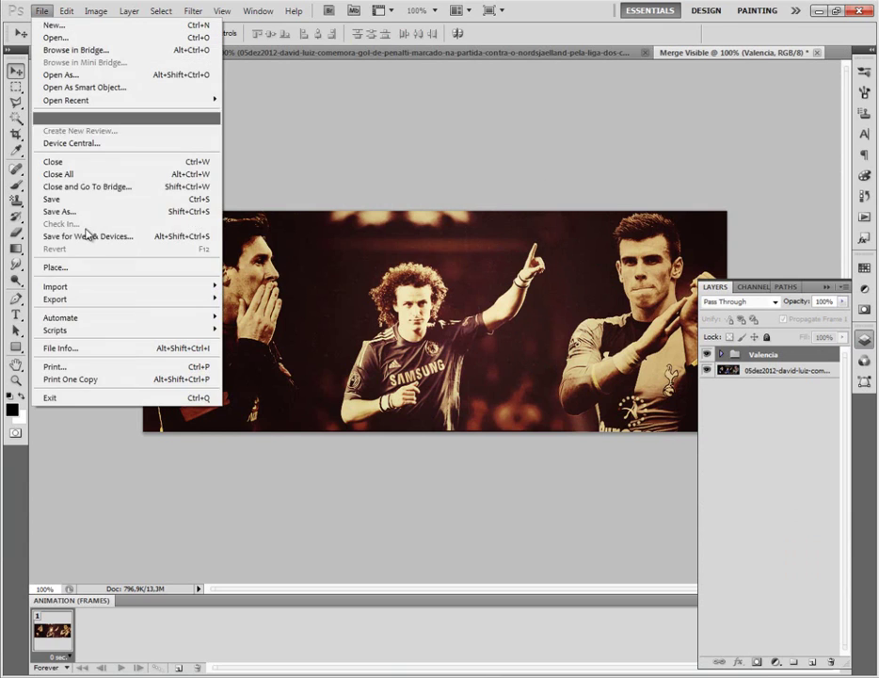
{"action": "left_click", "coordinate": [94, 268]}
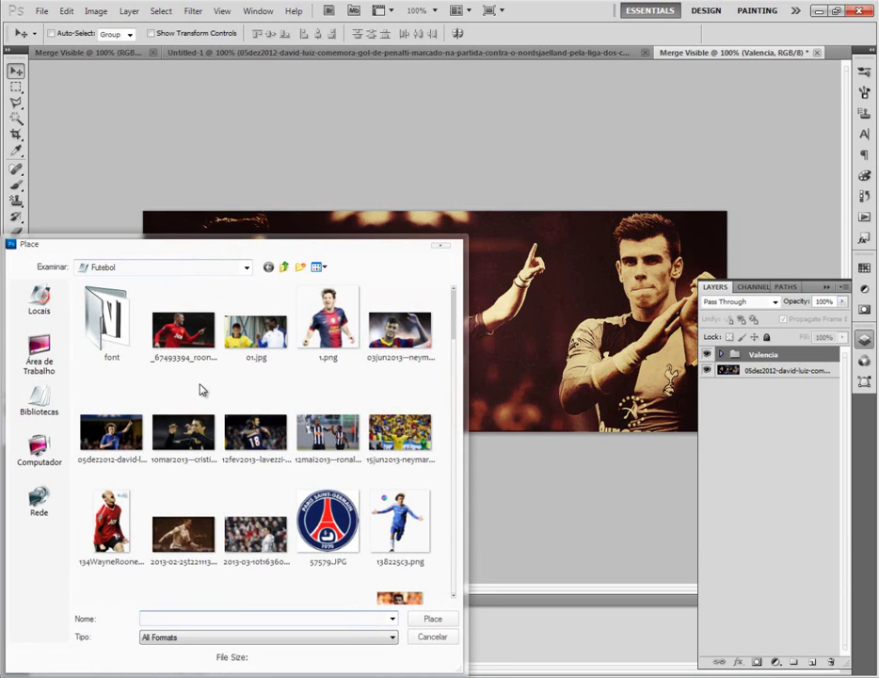
{"action": "key", "text": "BackSpace"}
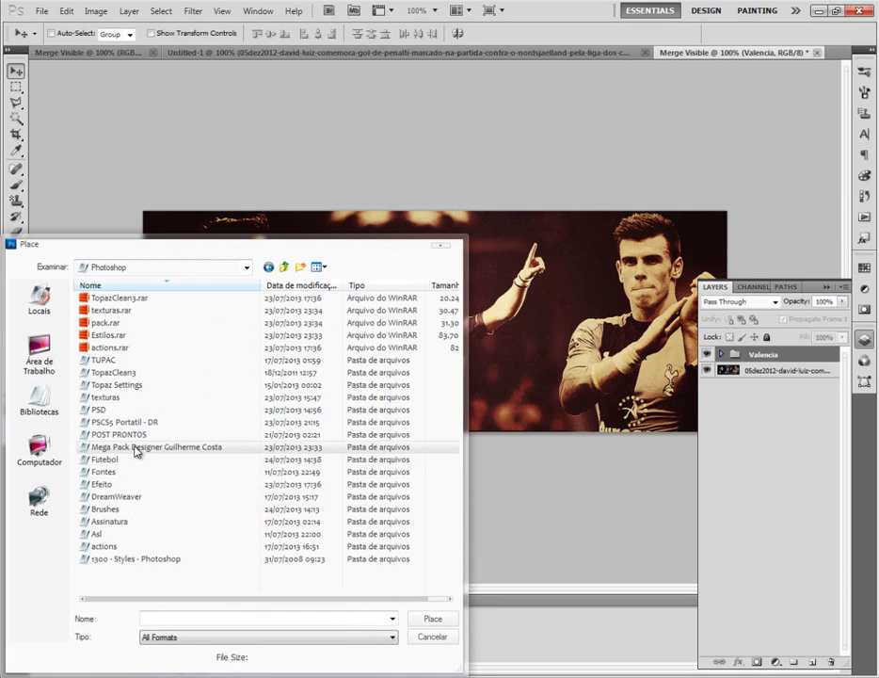
{"action": "double_click", "coordinate": [137, 447]}
{"action": "double_click", "coordinate": [118, 310]}
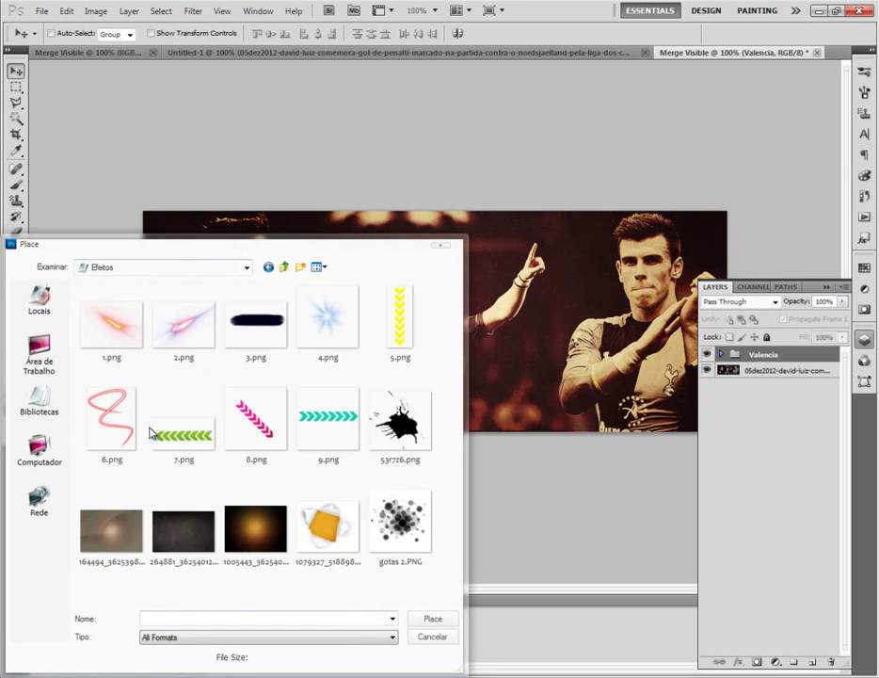
{"action": "double_click", "coordinate": [123, 530]}
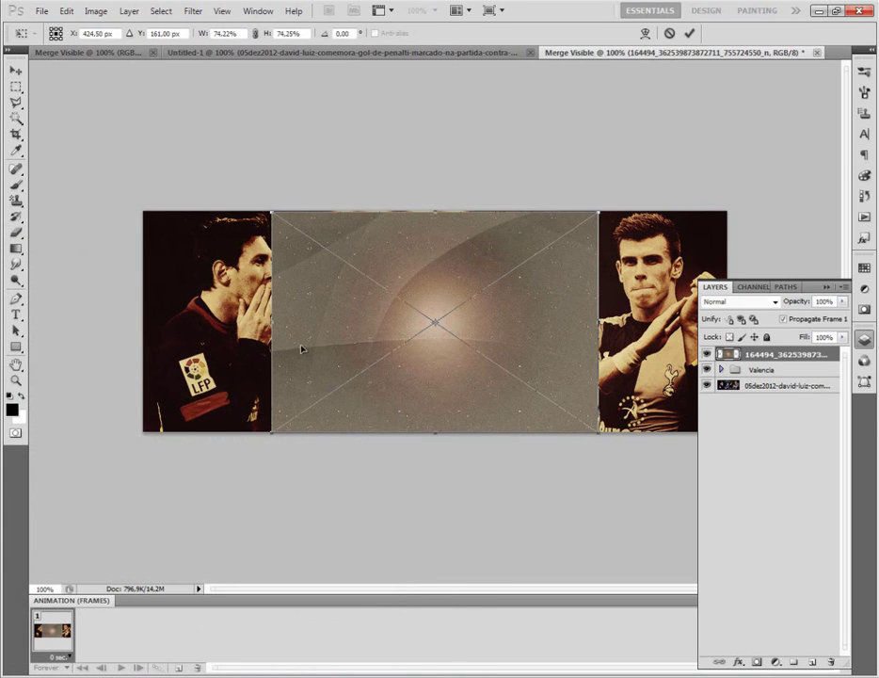
Stretch the texture to the banner's left and right edges and commit
{"action": "left_click_drag", "start_coordinate": [271, 322], "coordinate": [143, 322]}
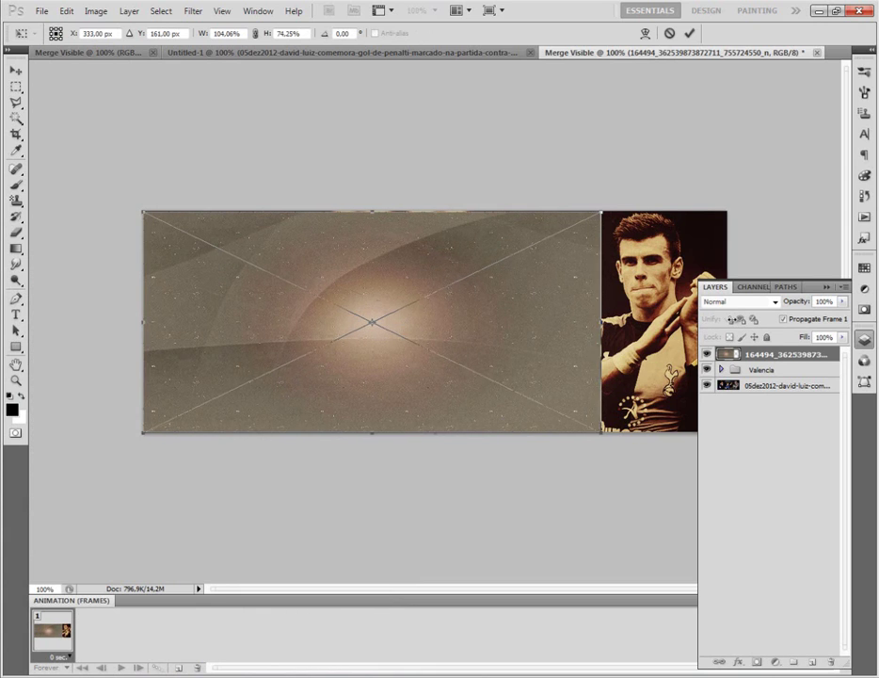
{"action": "left_click_drag", "start_coordinate": [598, 322], "coordinate": [726, 322]}
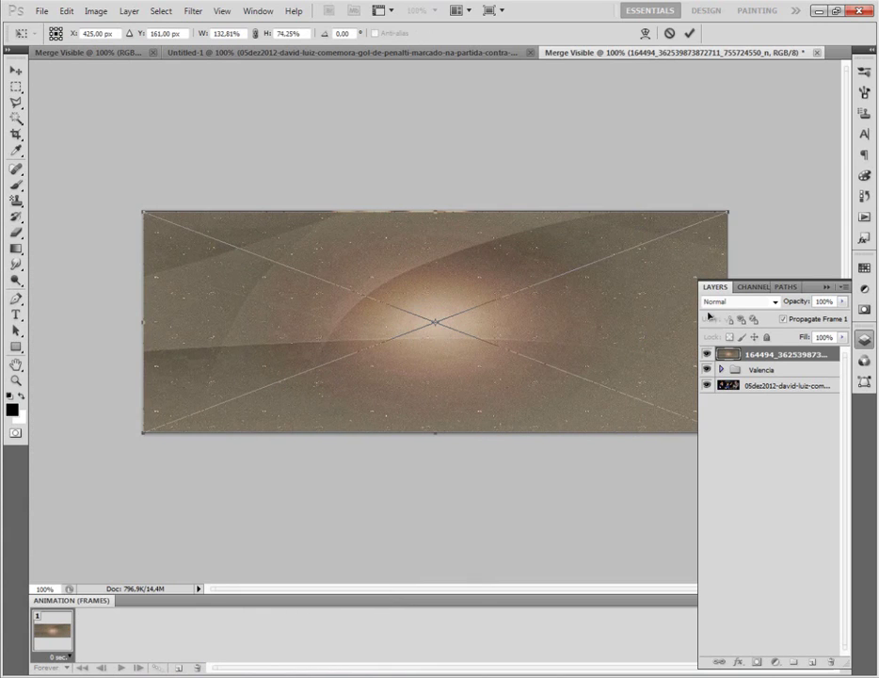
{"action": "key", "text": "Return"}
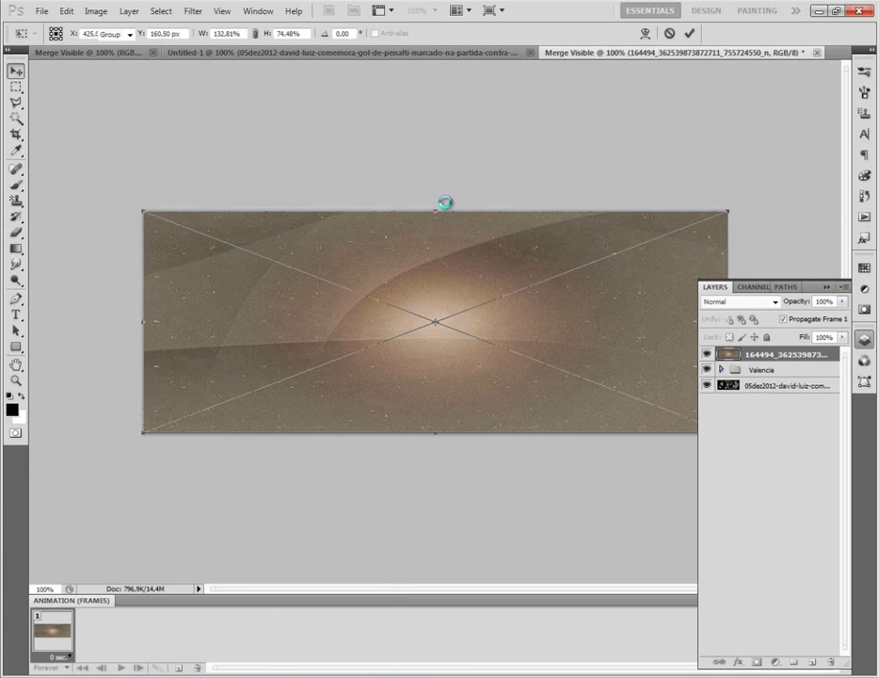
Set the texture layer to Linear Light blend mode at about 68% opacity
{"action": "left_click", "coordinate": [753, 302]}
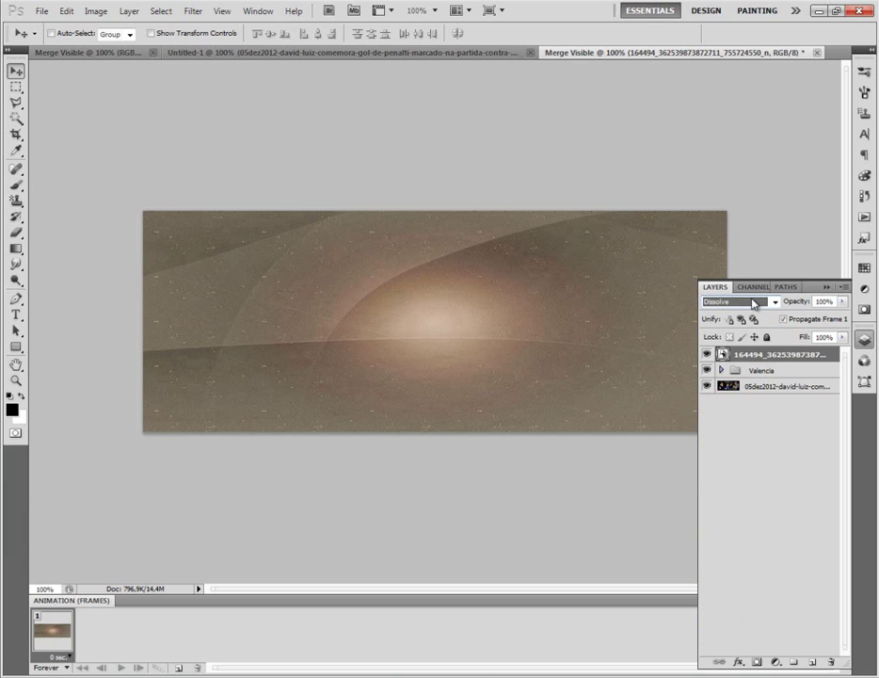
{"action": "key", "text": "Down"}
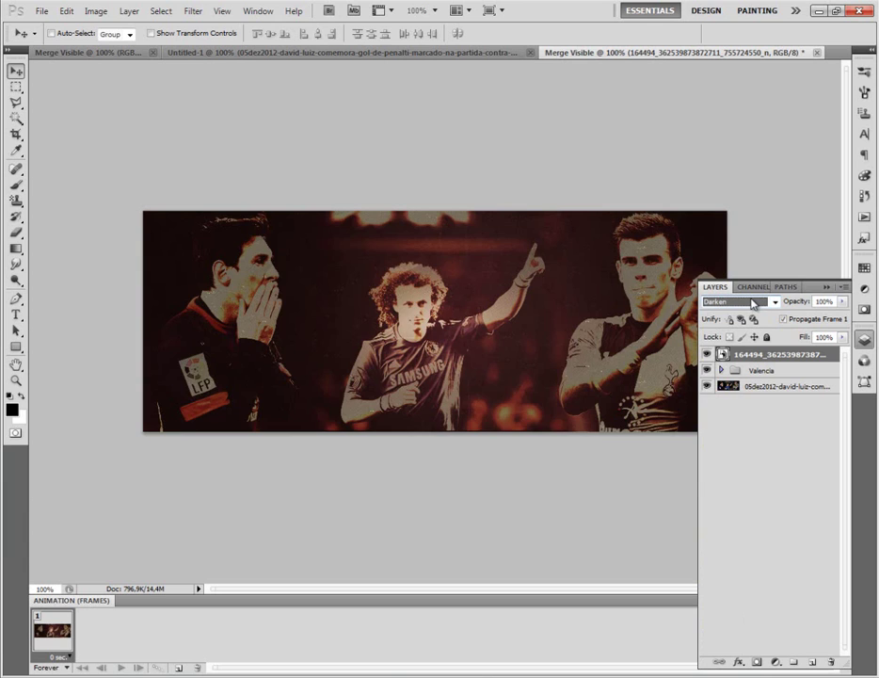
{"action": "key", "text": "Down"}
{"action": "key", "text": "Down"}
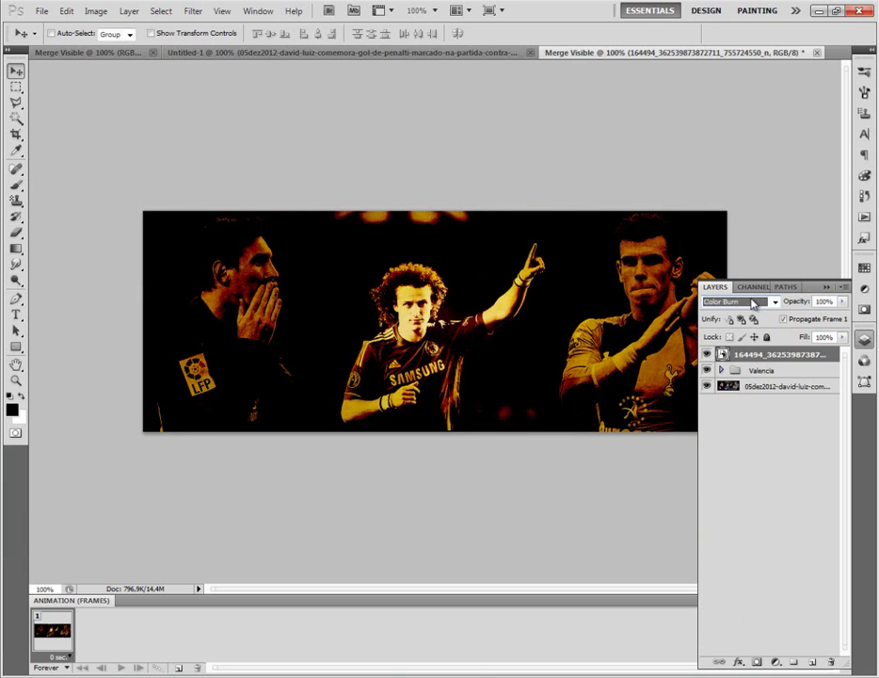
{"action": "key", "text": "Down"}
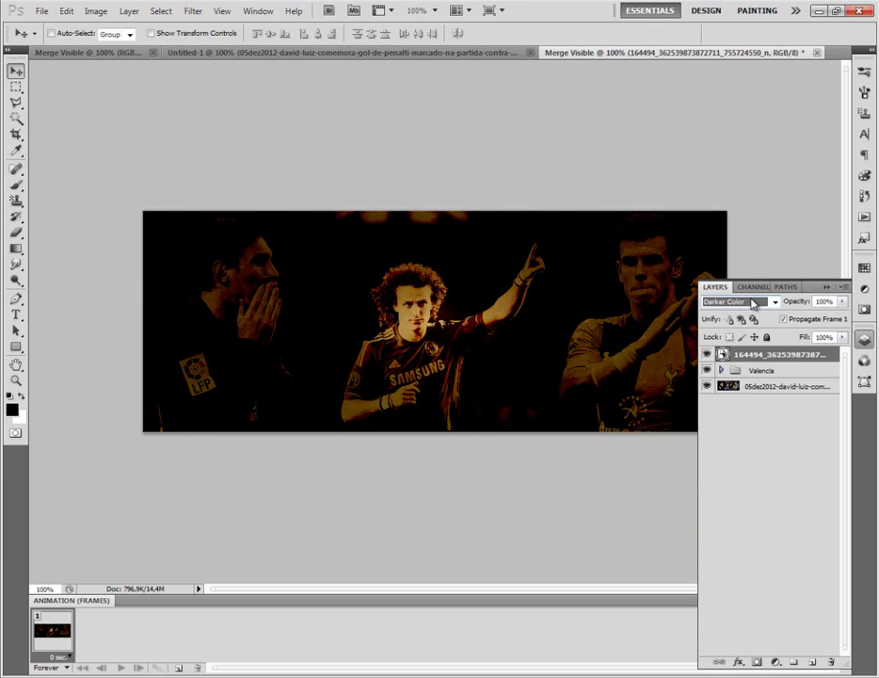
{"action": "key", "text": "Down"}
{"action": "key", "text": "Down"}
{"action": "key", "text": "Down"}
{"action": "key", "text": "Down"}
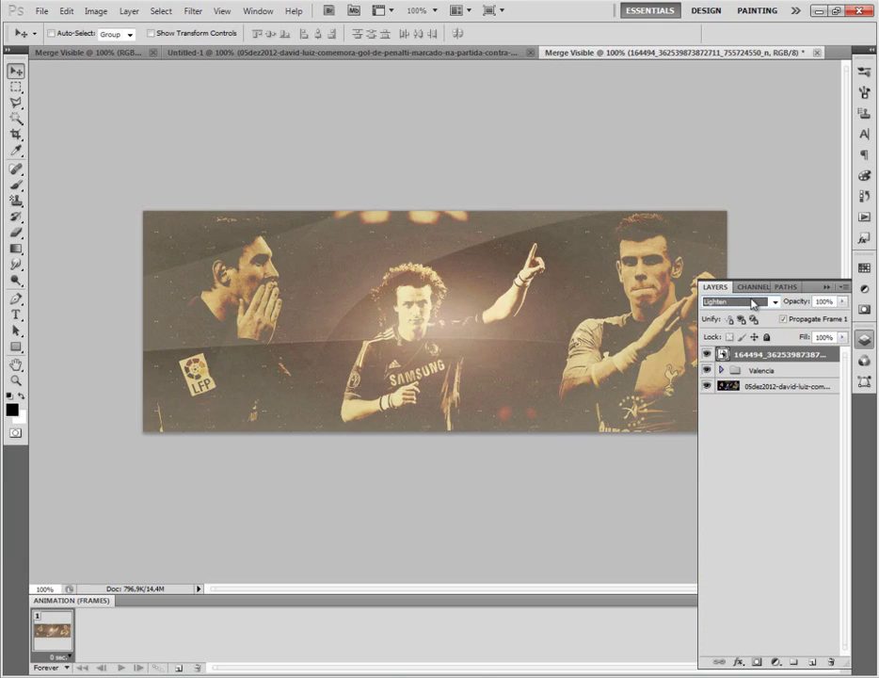
{"action": "key", "text": "Up"}
{"action": "left_click_drag", "start_coordinate": [802, 306], "coordinate": [753, 316]}
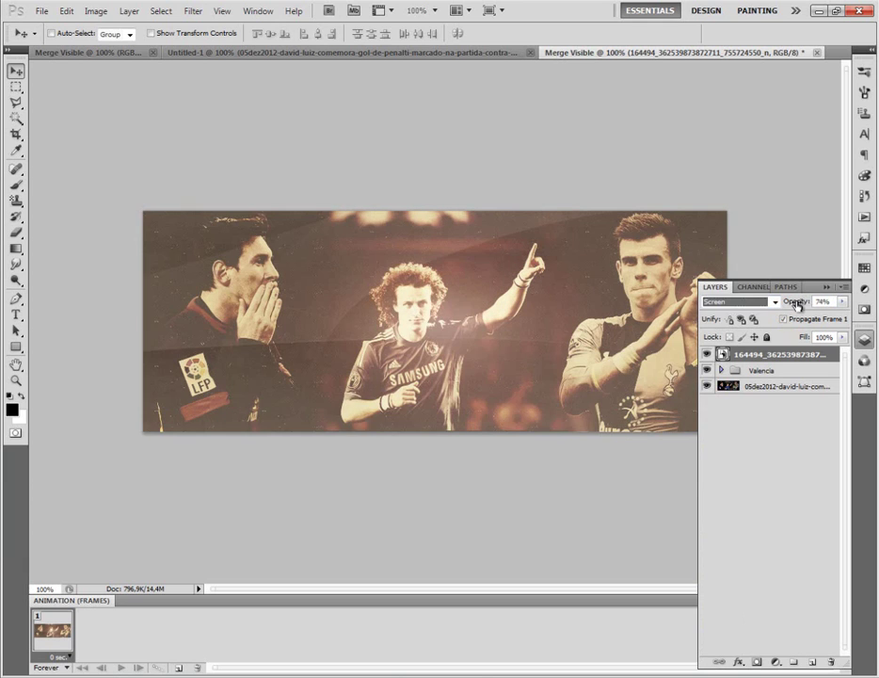
{"action": "left_click", "coordinate": [744, 302]}
{"action": "key", "text": "Down"}
{"action": "key", "text": "Down"}
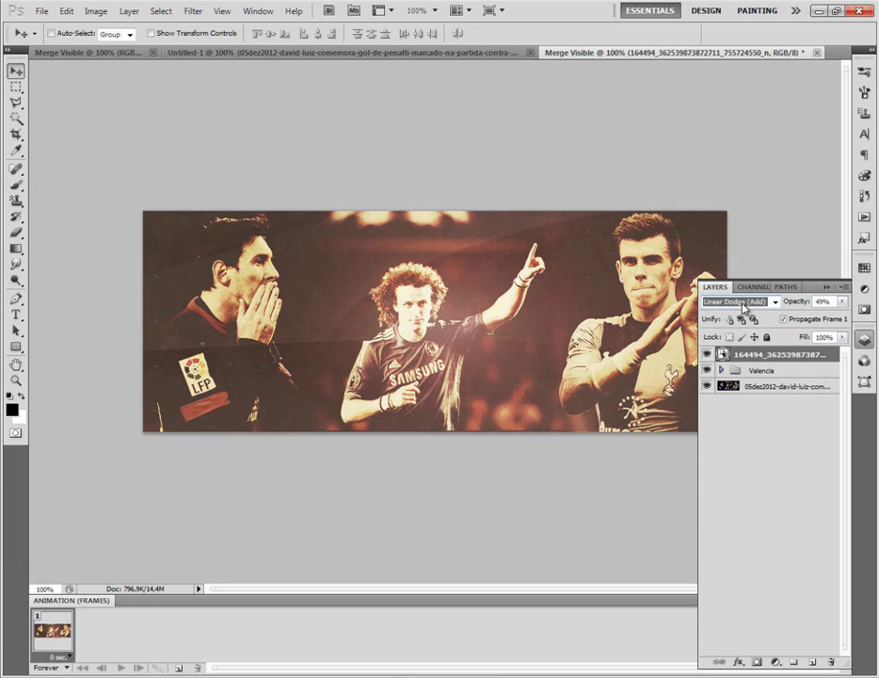
{"action": "key", "text": "Down"}
{"action": "key", "text": "Down"}
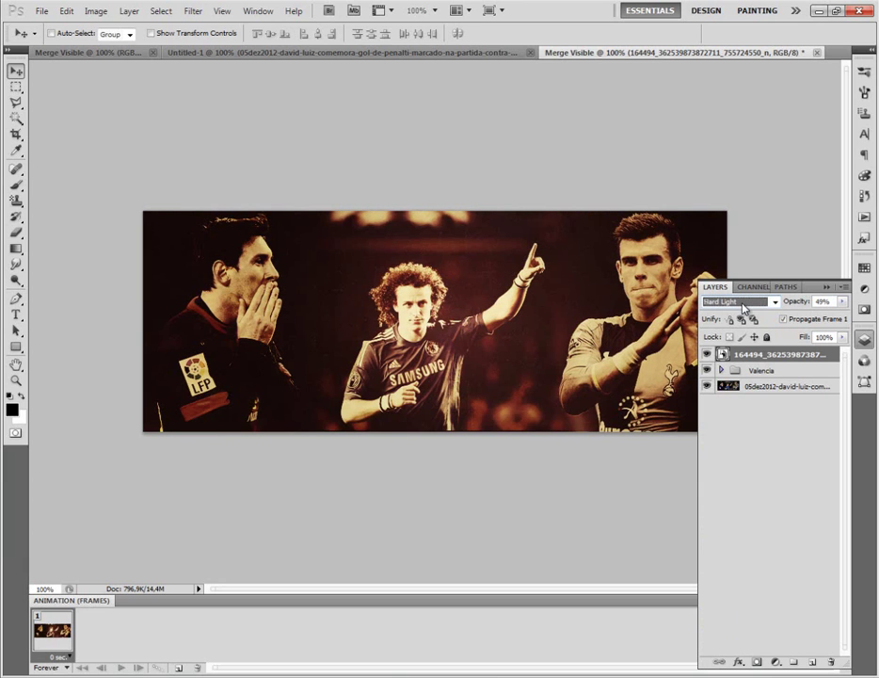
{"action": "key", "text": "Down"}
{"action": "key", "text": "Down"}
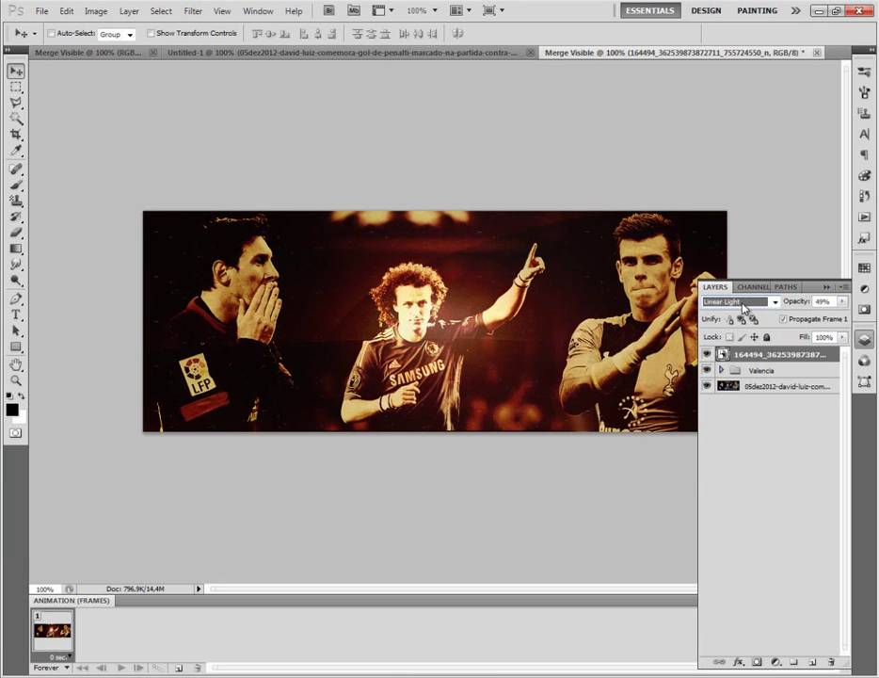
{"action": "mouse_move", "coordinate": [800, 302]}
{"action": "left_mouse_down"}
{"action": "mouse_move", "coordinate": [808, 302]}
{"action": "mouse_move", "coordinate": [798, 305]}
{"action": "left_mouse_up"}
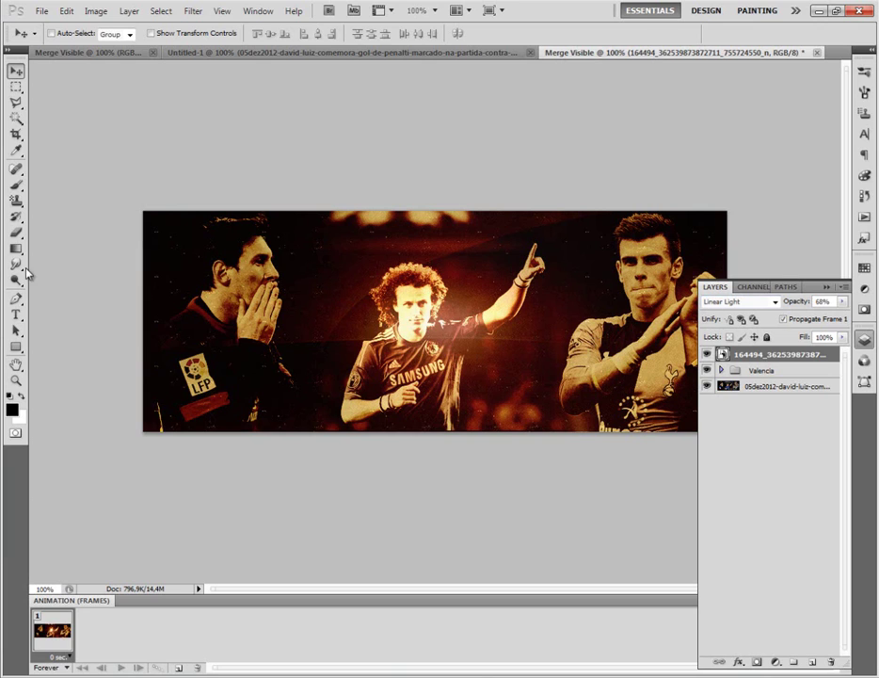
Draw a tall black rectangle over the banner's left edge, nudge it slightly right, then bring up the Open dialog
{"action": "left_click", "coordinate": [15, 347]}
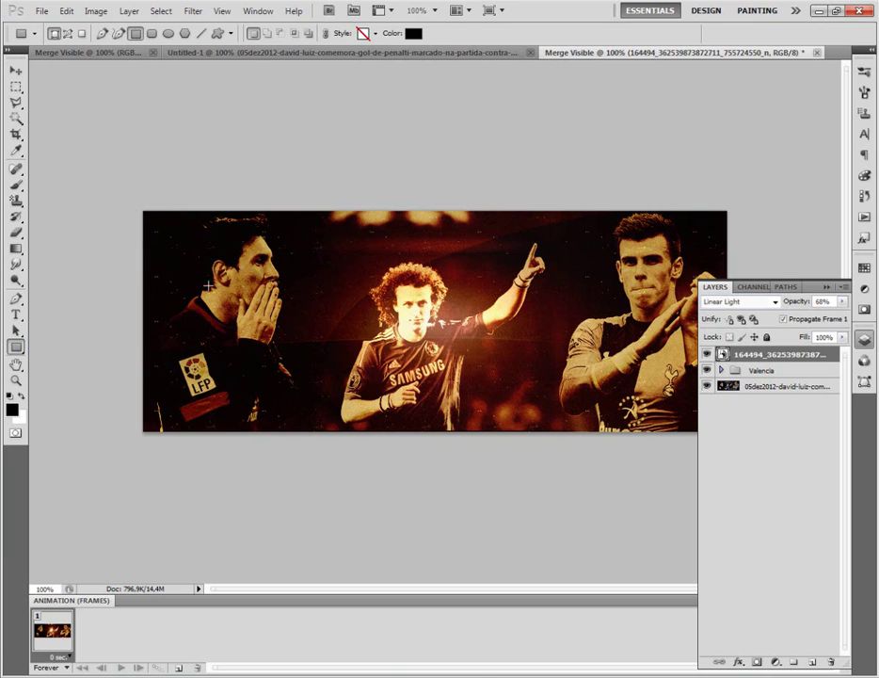
{"action": "left_click_drag", "start_coordinate": [144, 165], "coordinate": [211, 462]}
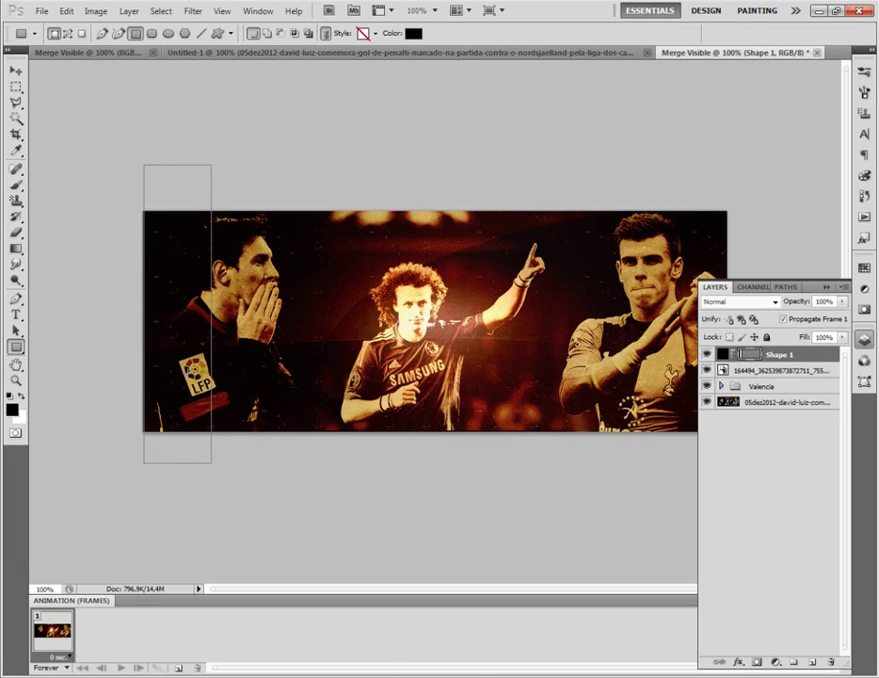
{"action": "left_click_drag", "start_coordinate": [144, 213], "coordinate": [211, 431]}
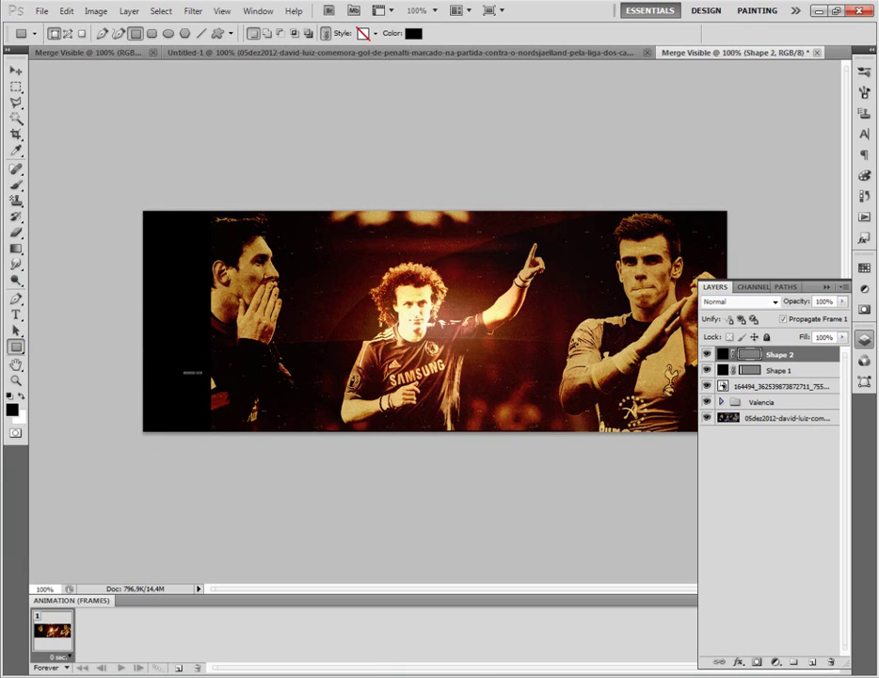
{"action": "key", "text": "ctrl+z"}
{"action": "key", "text": "ctrl+t"}
{"action": "key", "text": "shift+Right"}
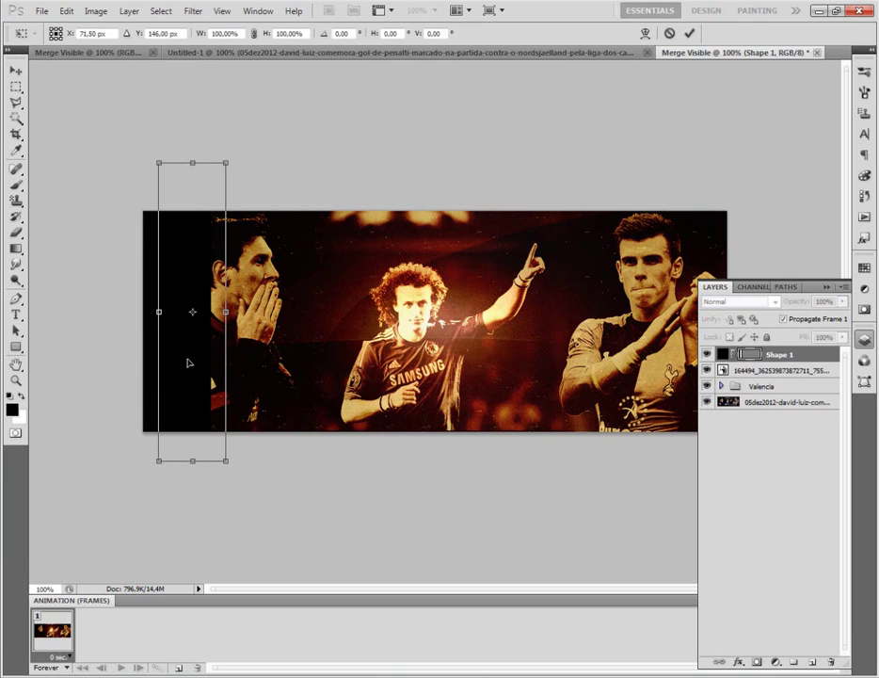
{"action": "key", "text": "Return"}
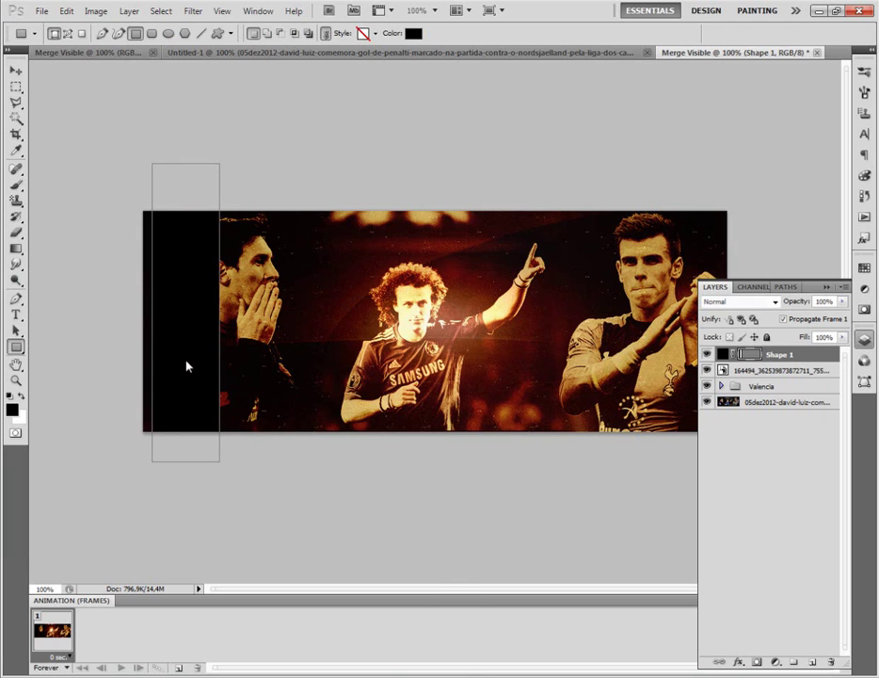
{"action": "key", "text": "ctrl+o"}
{"action": "scroll", "coordinate": [376, 391], "scroll_direction": "down", "scroll_amount": 3}
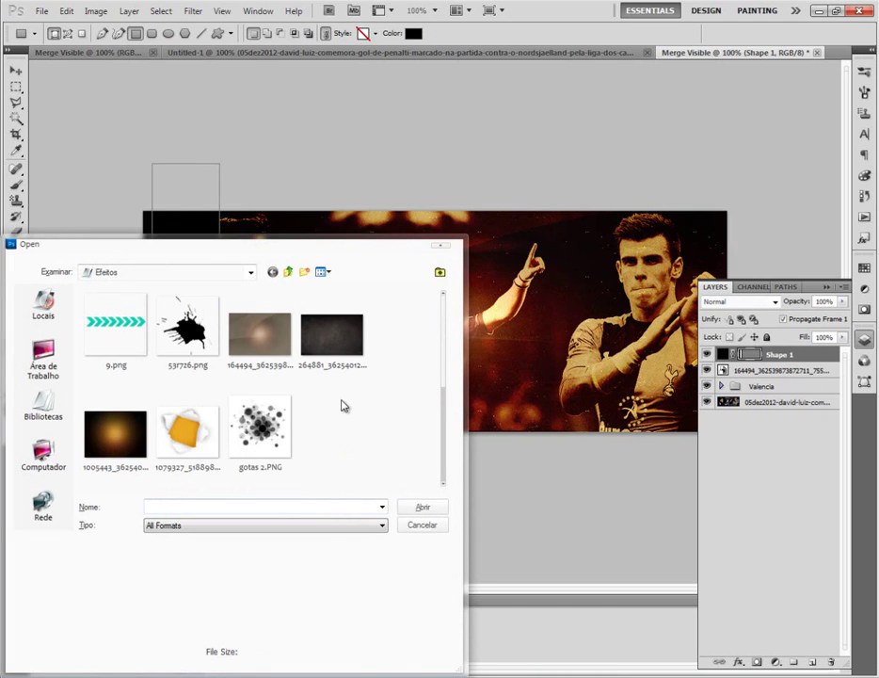
Go up from Efeitos into the Futebol folder and browse its photos
{"action": "key", "text": "BackSpace"}
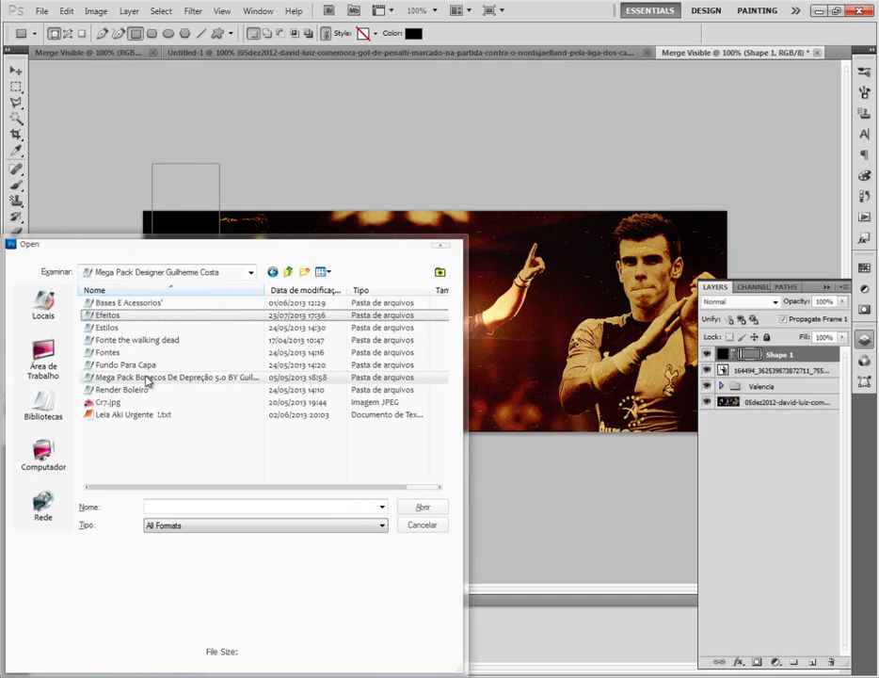
{"action": "mouse_move", "coordinate": [160, 376]}
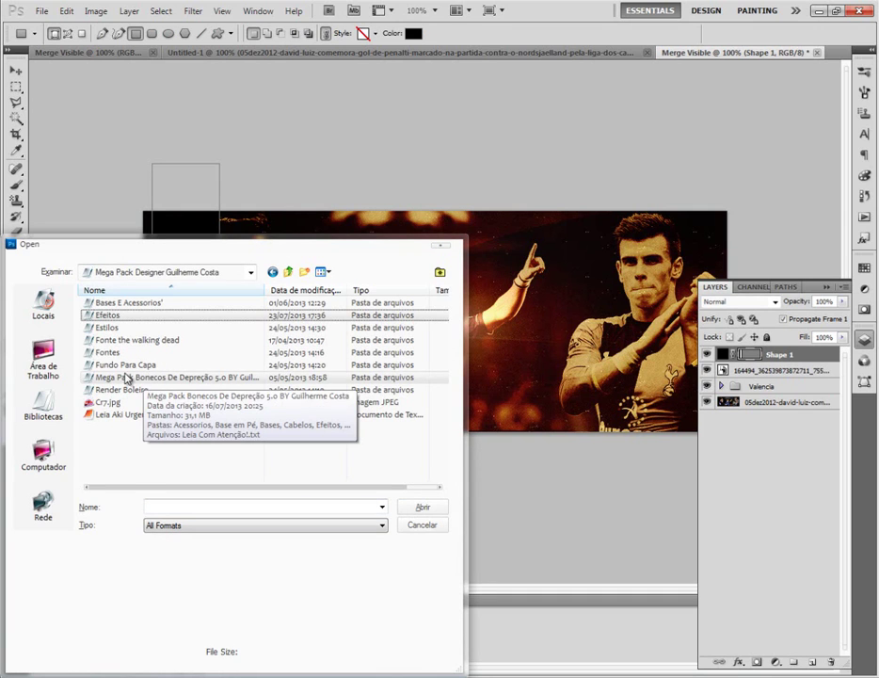
{"action": "key", "text": "BackSpace"}
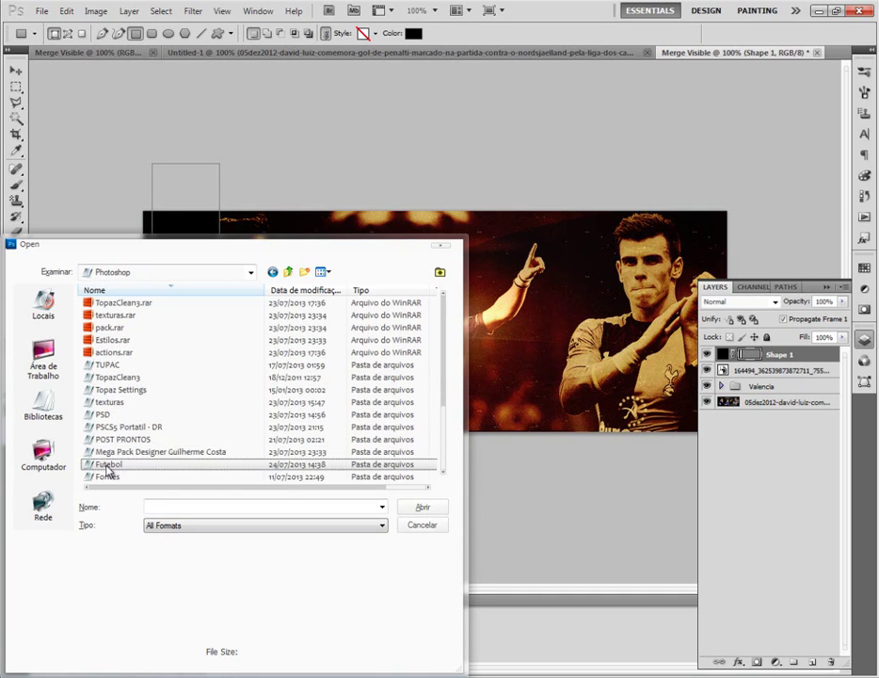
{"action": "double_click", "coordinate": [107, 465]}
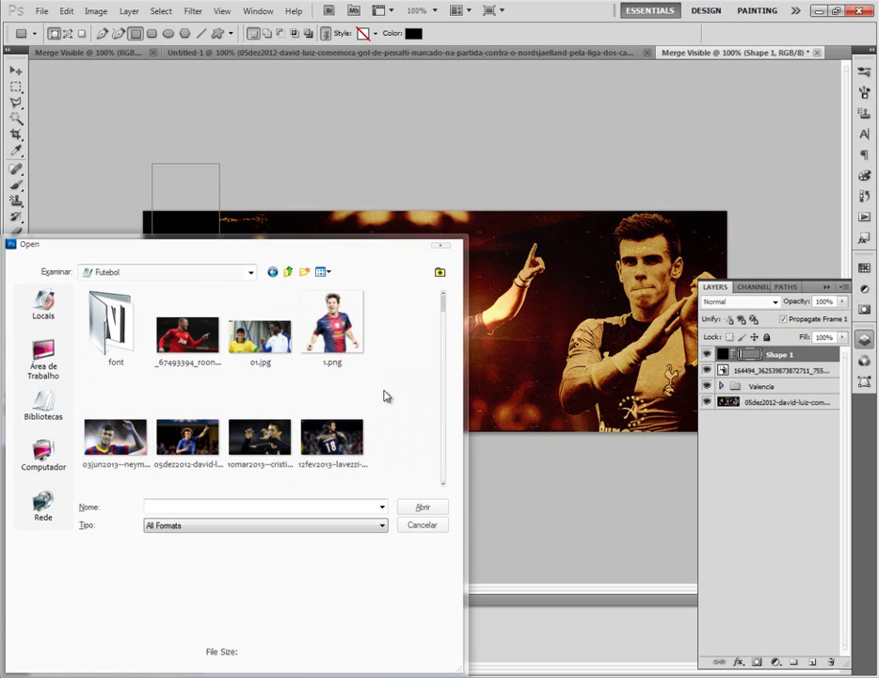
{"action": "scroll", "coordinate": [376, 397], "scroll_direction": "down", "scroll_amount": 3}
{"action": "left_click", "coordinate": [352, 401]}
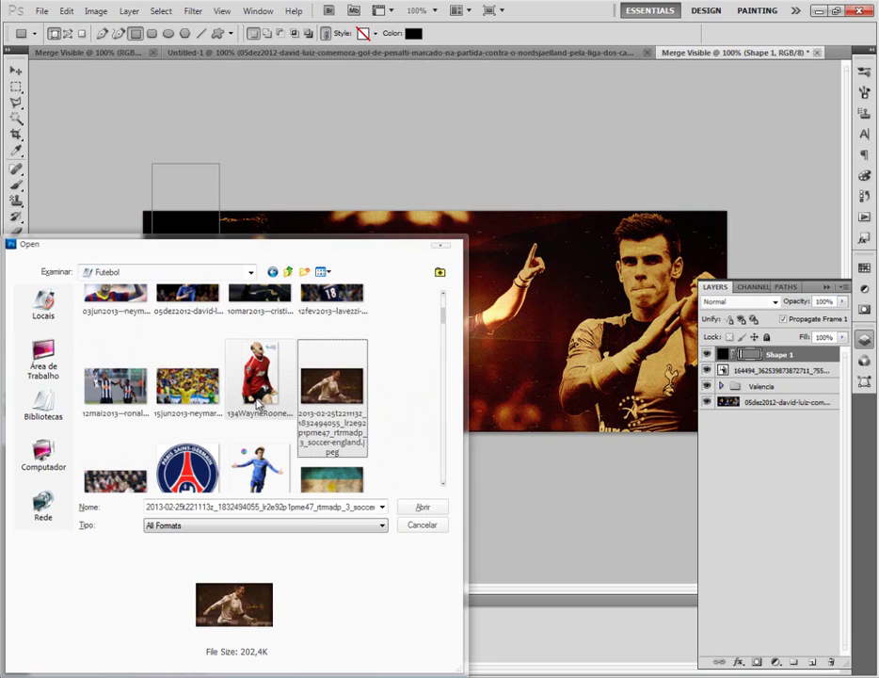
{"action": "scroll", "coordinate": [256, 404], "scroll_direction": "down", "scroll_amount": 3}
{"action": "scroll", "coordinate": [254, 406], "scroll_direction": "down", "scroll_amount": 2}
{"action": "scroll", "coordinate": [252, 408], "scroll_direction": "down", "scroll_amount": 3}
{"action": "scroll", "coordinate": [248, 410], "scroll_direction": "down", "scroll_amount": 3}
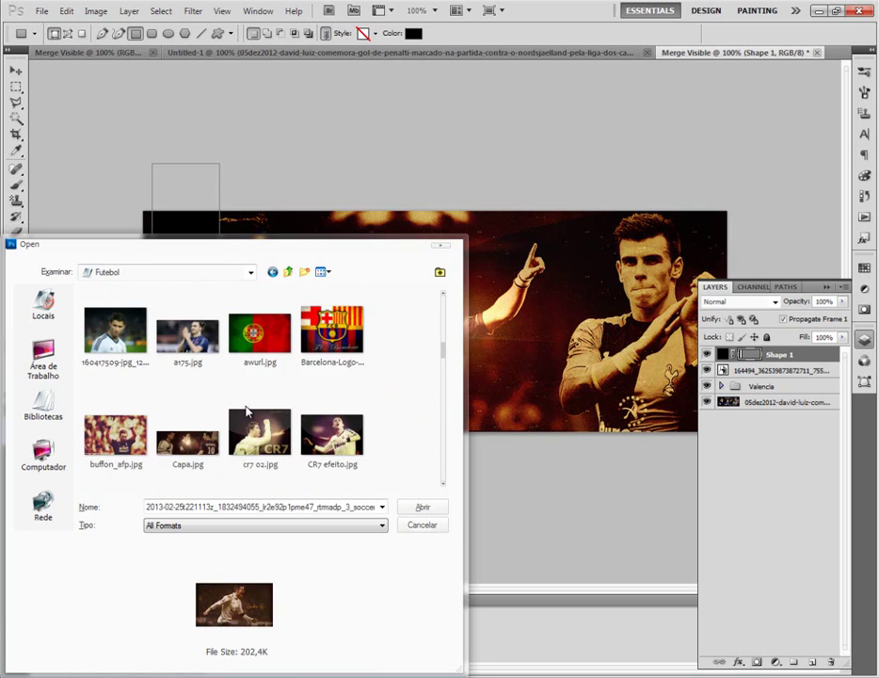
{"action": "scroll", "coordinate": [247, 395], "scroll_direction": "down", "scroll_amount": 3}
{"action": "scroll", "coordinate": [246, 376], "scroll_direction": "down", "scroll_amount": 3}
{"action": "scroll", "coordinate": [235, 414], "scroll_direction": "down", "scroll_amount": 3}
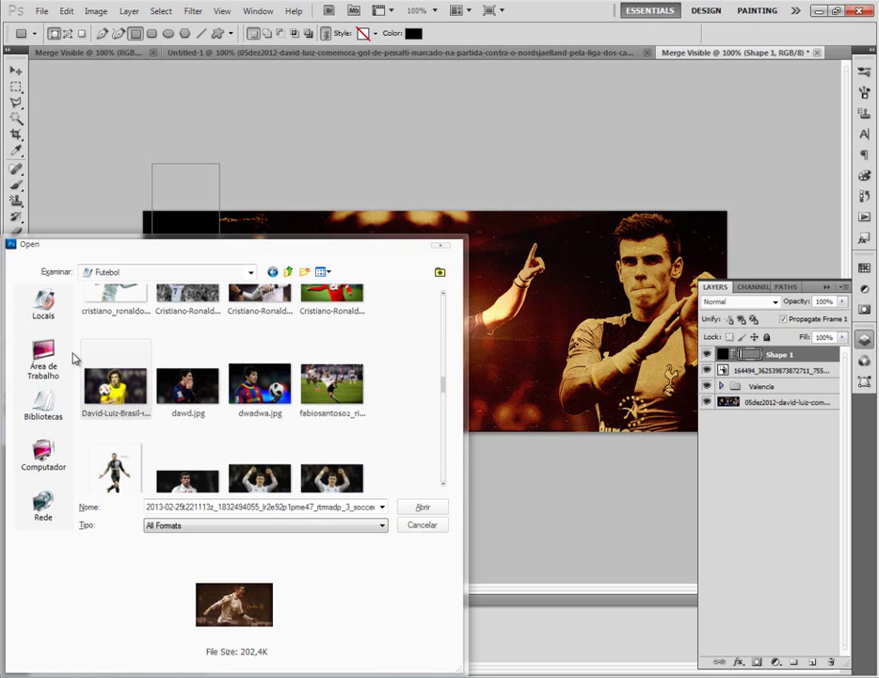
Return to Futebol via the desktop's Photoshop folder and open cr7 02.jpg
{"action": "left_click", "coordinate": [52, 358]}
{"action": "scroll", "coordinate": [339, 441], "scroll_direction": "down", "scroll_amount": 3}
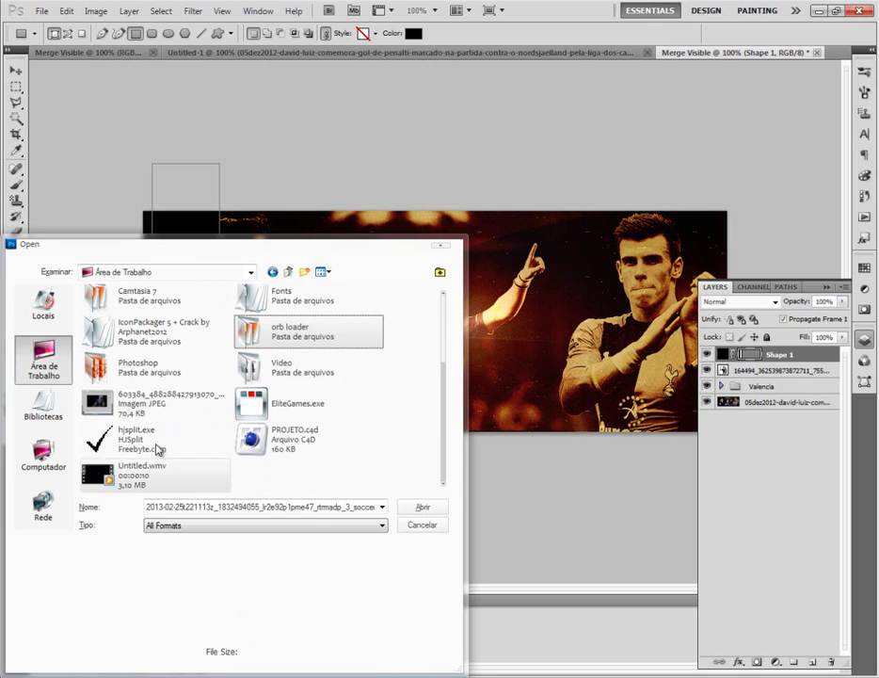
{"action": "left_click", "coordinate": [369, 410]}
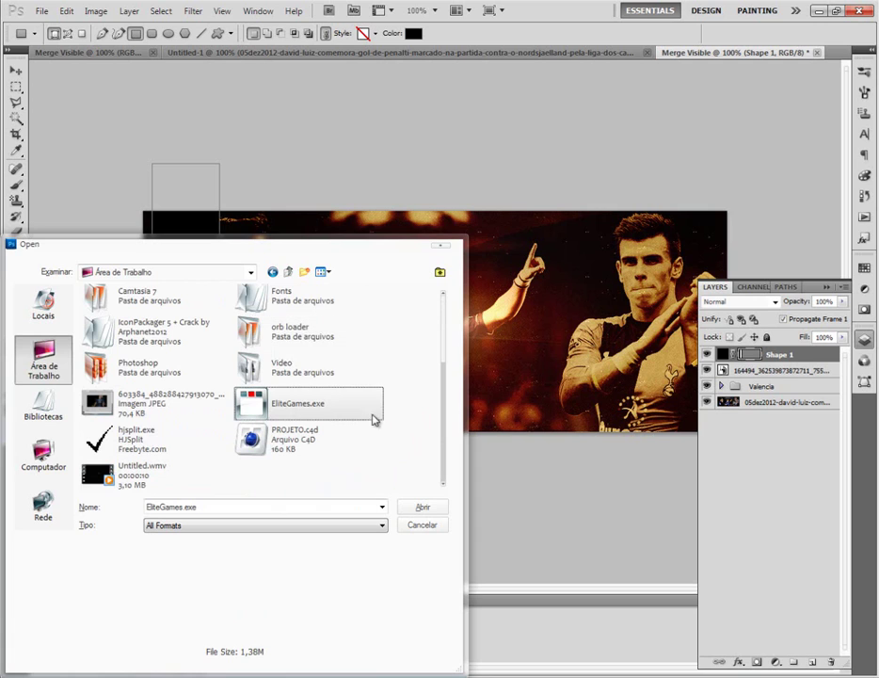
{"action": "double_click", "coordinate": [192, 368]}
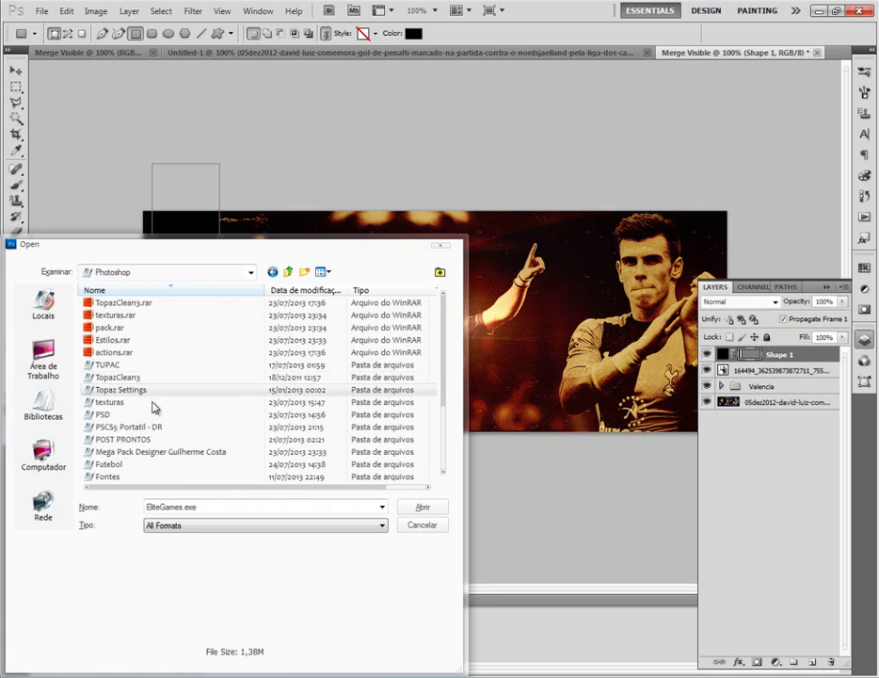
{"action": "double_click", "coordinate": [141, 464]}
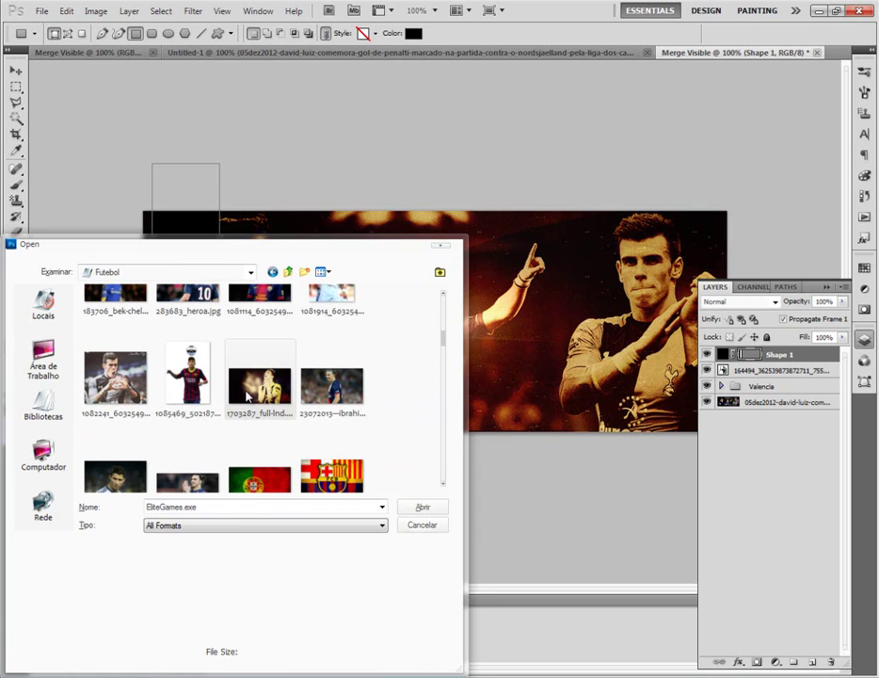
{"action": "scroll", "coordinate": [247, 397], "scroll_direction": "down", "scroll_amount": 5}
{"action": "scroll", "coordinate": [247, 397], "scroll_direction": "down", "scroll_amount": 5}
{"action": "scroll", "coordinate": [246, 397], "scroll_direction": "down", "scroll_amount": 5}
{"action": "scroll", "coordinate": [247, 397], "scroll_direction": "down", "scroll_amount": 5}
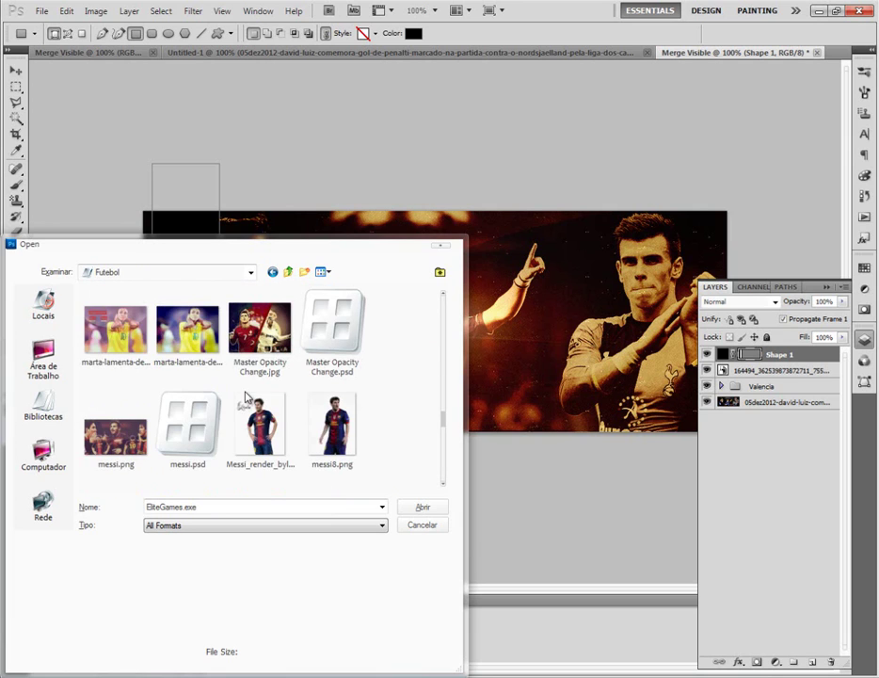
{"action": "scroll", "coordinate": [210, 418], "scroll_direction": "down", "scroll_amount": 5}
{"action": "scroll", "coordinate": [165, 391], "scroll_direction": "down", "scroll_amount": 5}
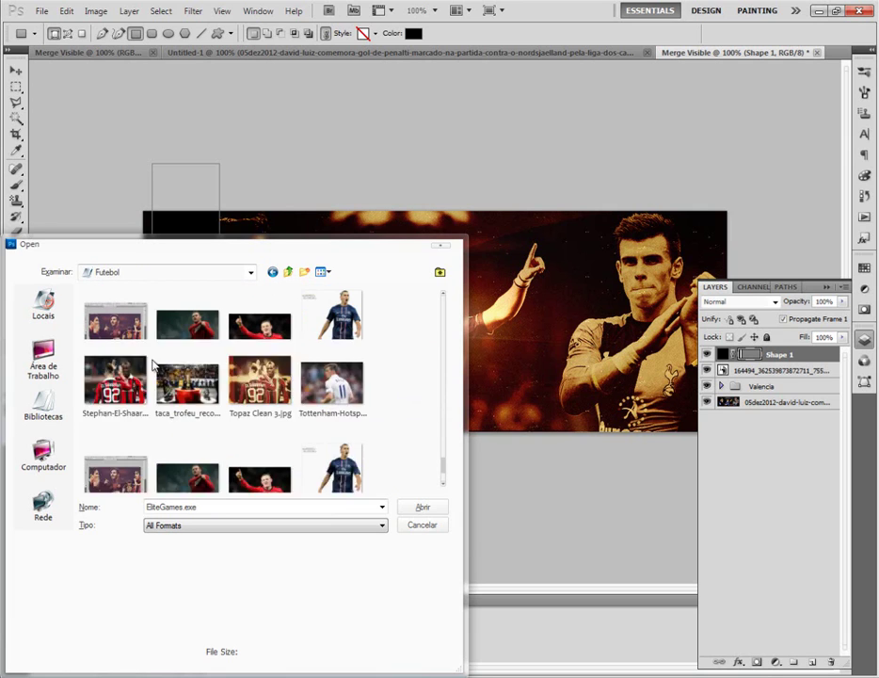
{"action": "scroll", "coordinate": [153, 365], "scroll_direction": "down", "scroll_amount": 3}
{"action": "scroll", "coordinate": [160, 385], "scroll_direction": "down", "scroll_amount": 2}
{"action": "scroll", "coordinate": [176, 432], "scroll_direction": "up", "scroll_amount": 4}
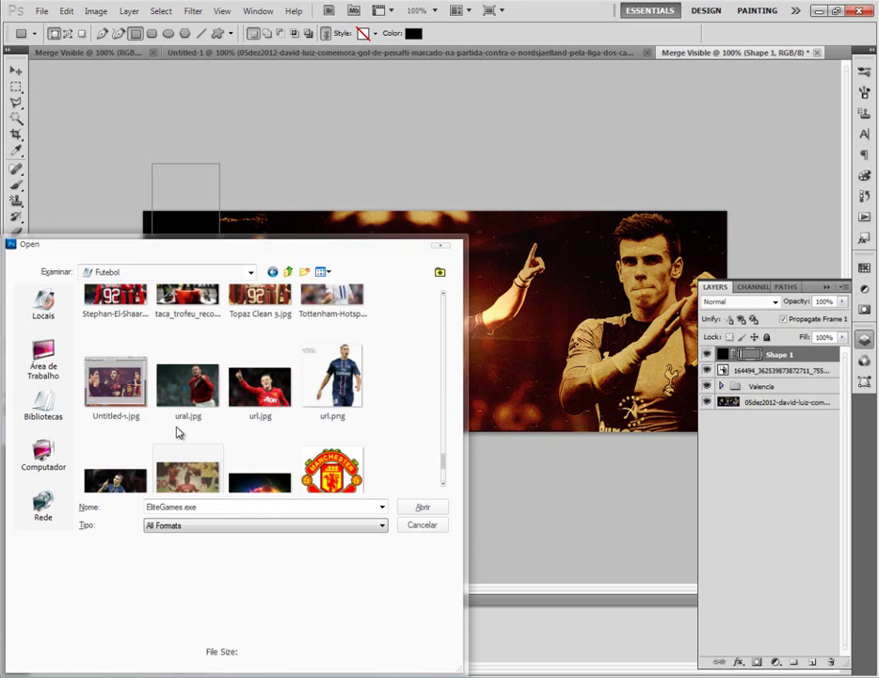
{"action": "scroll", "coordinate": [176, 432], "scroll_direction": "up", "scroll_amount": 3}
{"action": "scroll", "coordinate": [176, 432], "scroll_direction": "up", "scroll_amount": 5}
{"action": "scroll", "coordinate": [176, 432], "scroll_direction": "up", "scroll_amount": 3}
{"action": "scroll", "coordinate": [176, 432], "scroll_direction": "down", "scroll_amount": 3}
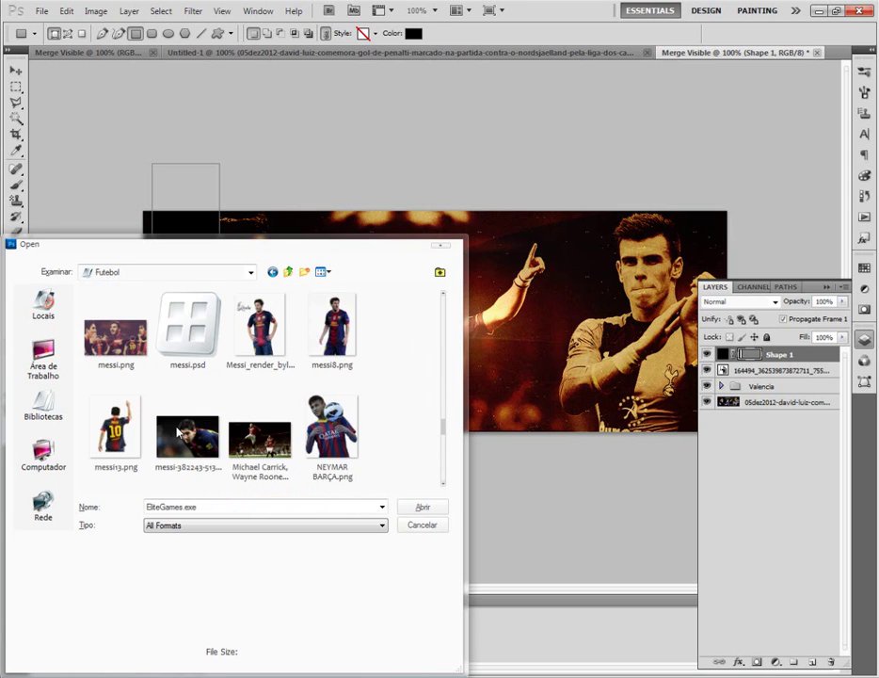
{"action": "scroll", "coordinate": [176, 432], "scroll_direction": "up", "scroll_amount": 5}
{"action": "scroll", "coordinate": [176, 432], "scroll_direction": "up", "scroll_amount": 3}
{"action": "scroll", "coordinate": [176, 432], "scroll_direction": "up", "scroll_amount": 3}
{"action": "scroll", "coordinate": [179, 432], "scroll_direction": "up", "scroll_amount": 3}
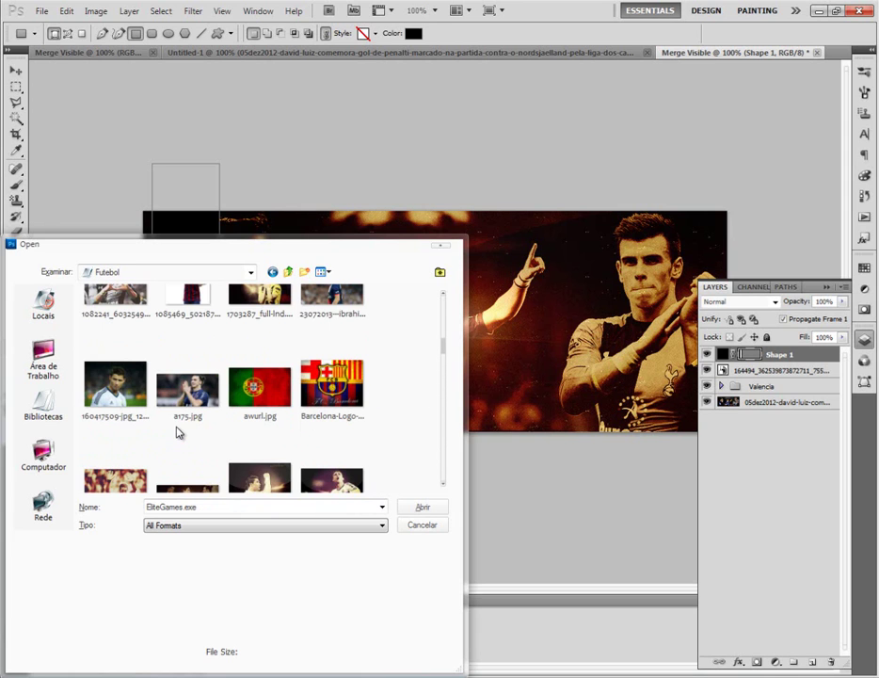
{"action": "double_click", "coordinate": [283, 480]}
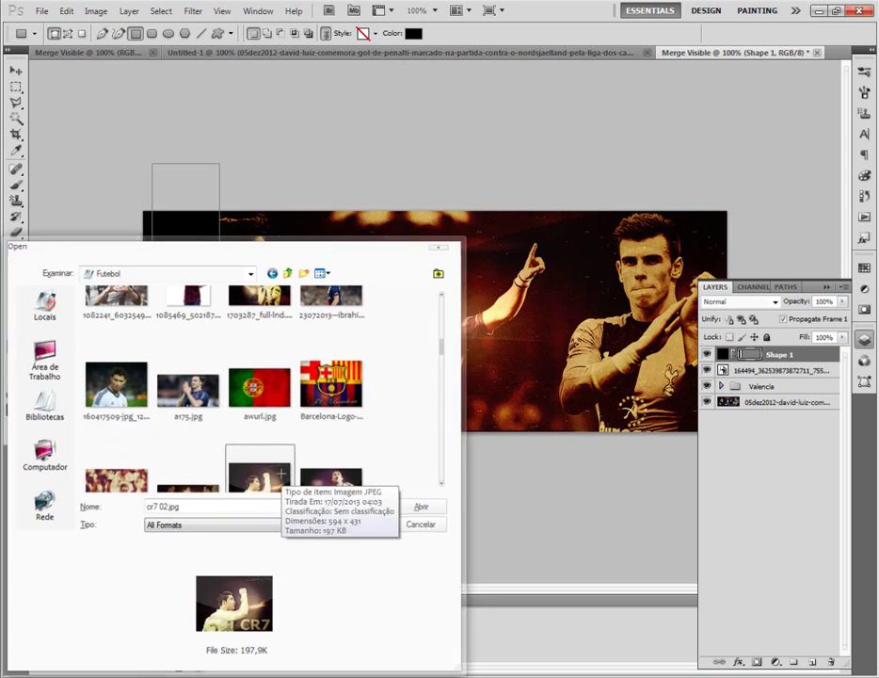
Copy the whole cr7 02.jpg image, close it, and paste it into the banner as Layer 4
{"action": "key", "text": "ctrl+a"}
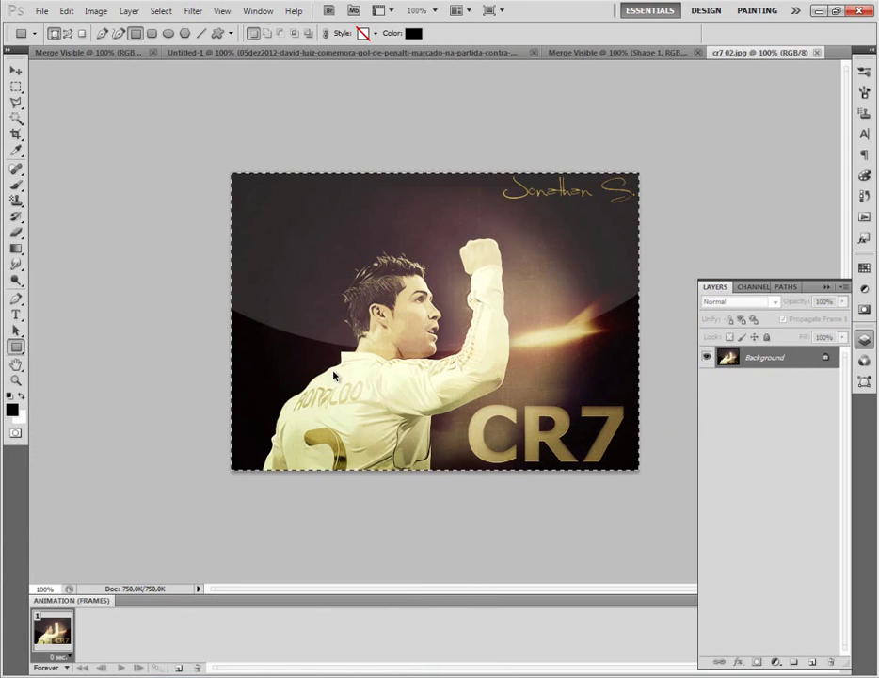
{"action": "key", "text": "ctrl+c"}
{"action": "key", "text": "ctrl+w"}
{"action": "key", "text": "ctrl+v"}
Shift the Ronaldo photo about 198 px left toward the banner's left strip
{"action": "left_click", "coordinate": [300, 365]}
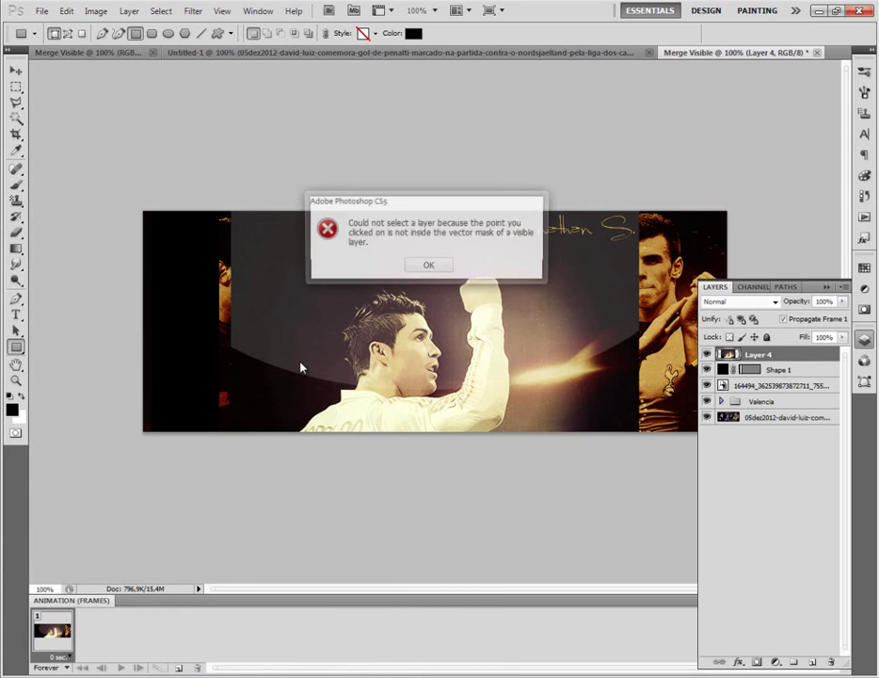
{"action": "key", "text": "Return"}
{"action": "left_click", "coordinate": [338, 359]}
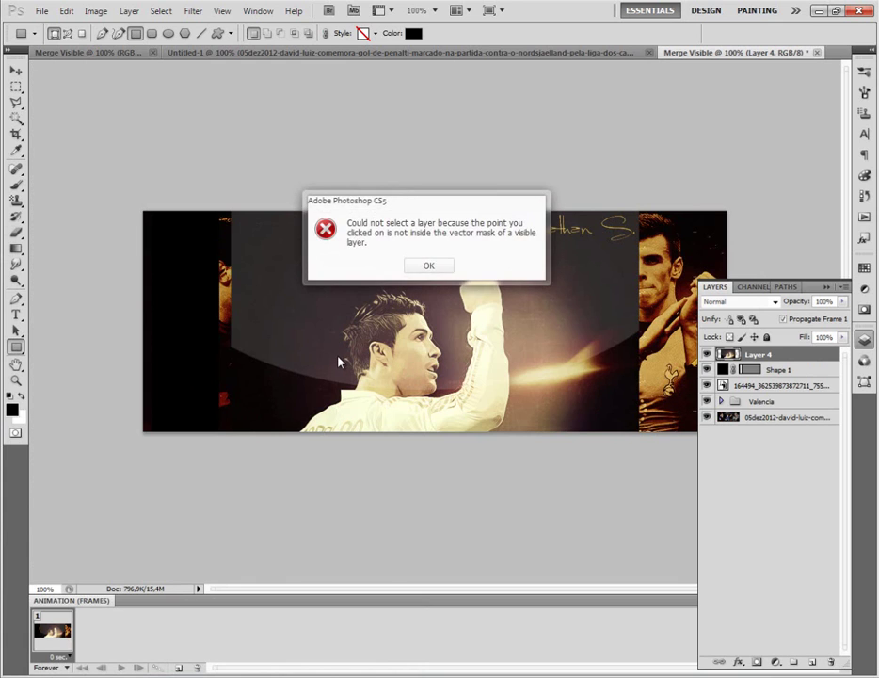
{"action": "key", "text": "Return"}
{"action": "left_click", "coordinate": [15, 72]}
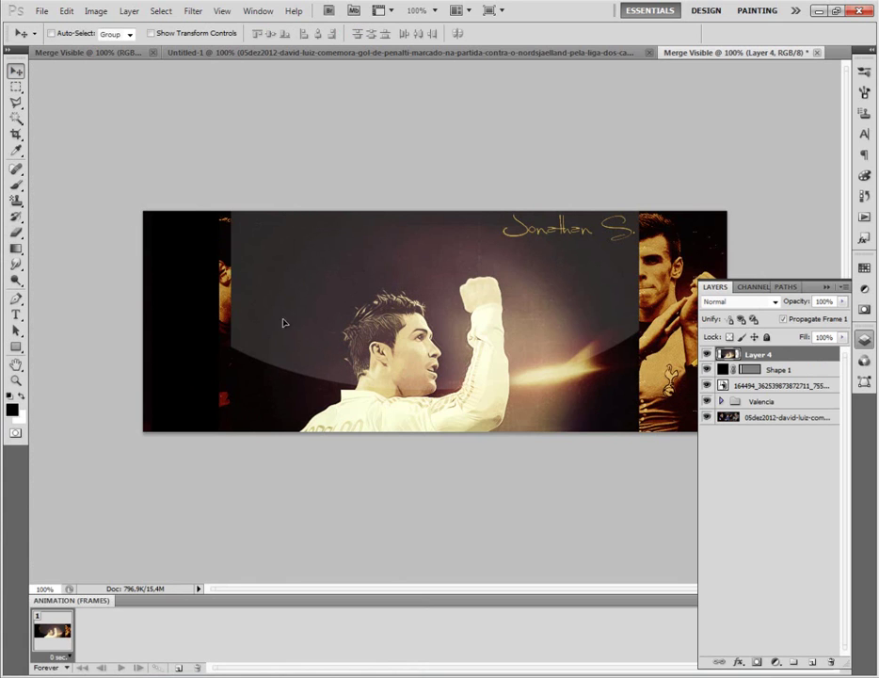
{"action": "left_click_drag", "start_coordinate": [213, 318], "coordinate": [26, 318]}
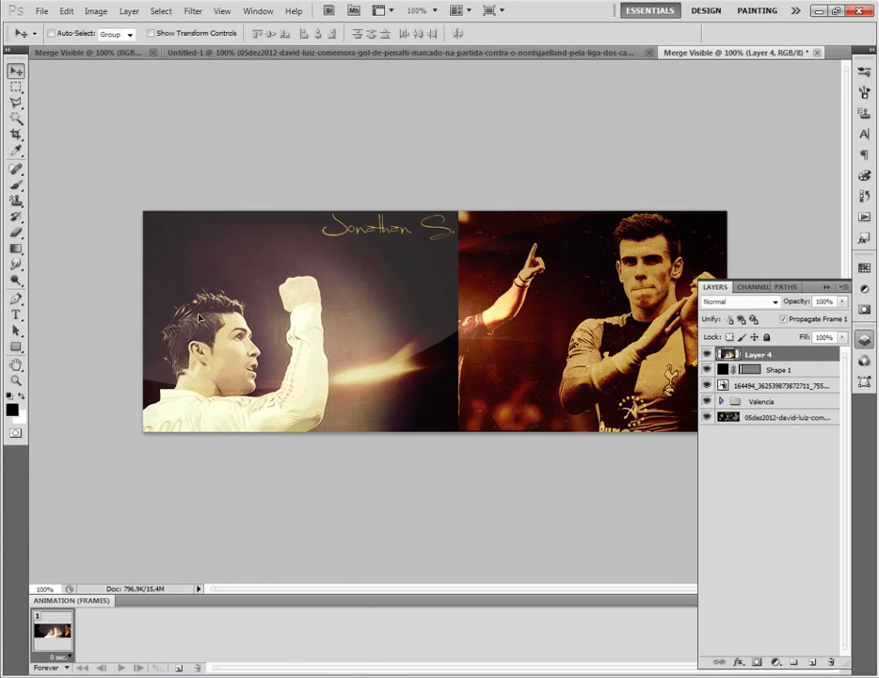
Clip the Ronaldo layer to Shape 1 and reposition it upward with Free Transform
{"action": "right_click", "coordinate": [767, 352]}
{"action": "left_click", "coordinate": [767, 185]}
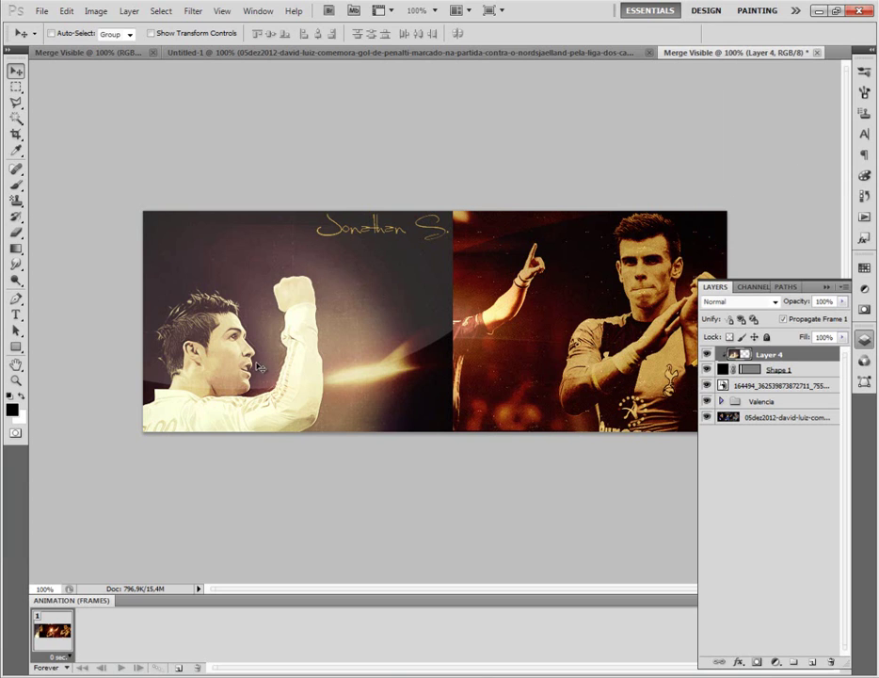
{"action": "key", "text": "ctrl+t"}
{"action": "left_click_drag", "start_coordinate": [186, 367], "coordinate": [137, 324]}
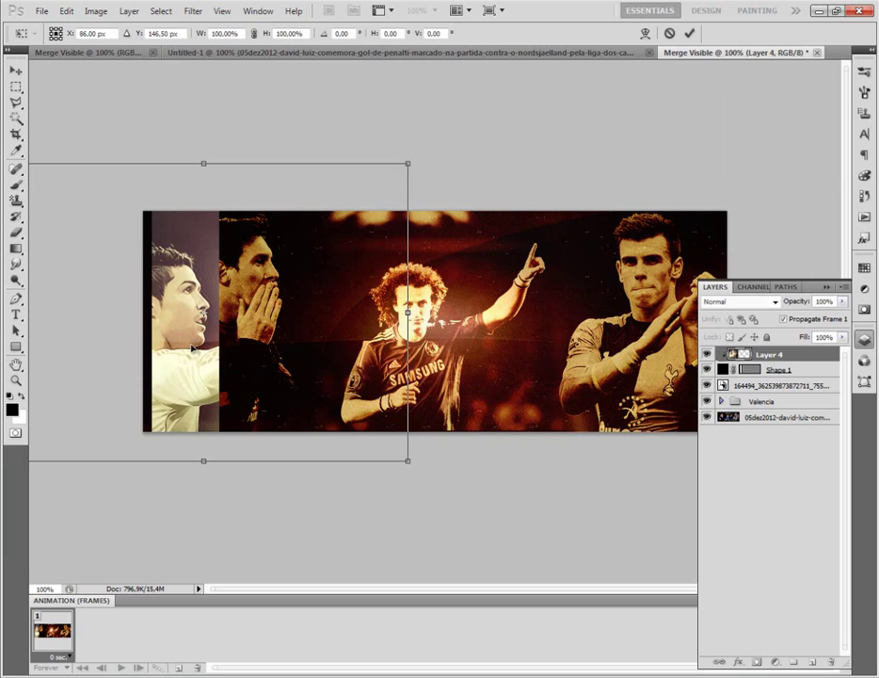
{"action": "left_click_drag", "start_coordinate": [188, 359], "coordinate": [194, 337]}
{"action": "key", "text": "Return"}
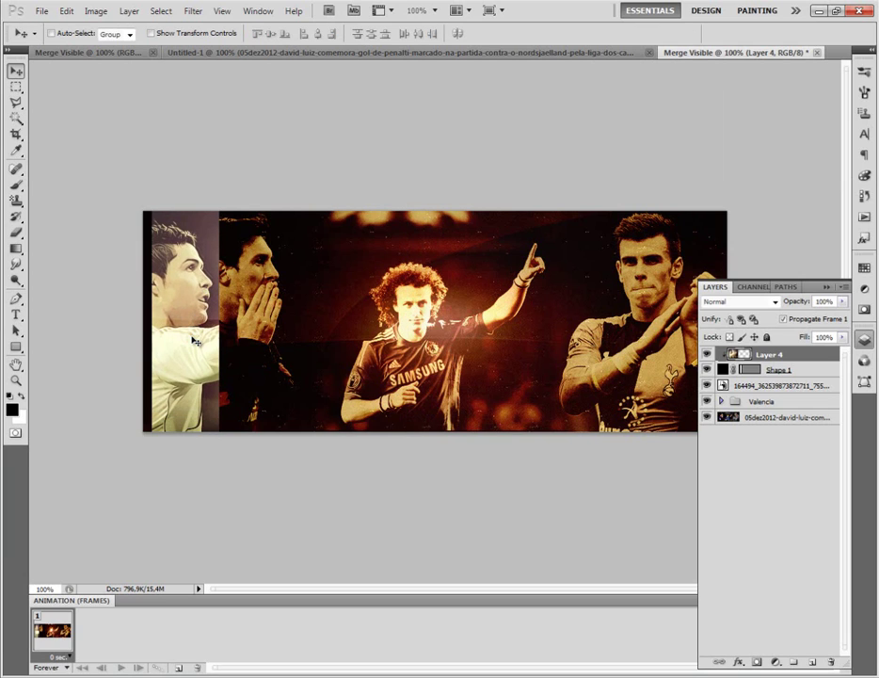
Move Ronaldo and its Shape 1 strip below the texture layers
{"action": "left_click", "coordinate": [753, 372], "text": "ctrl"}
{"action": "left_click", "coordinate": [785, 367]}
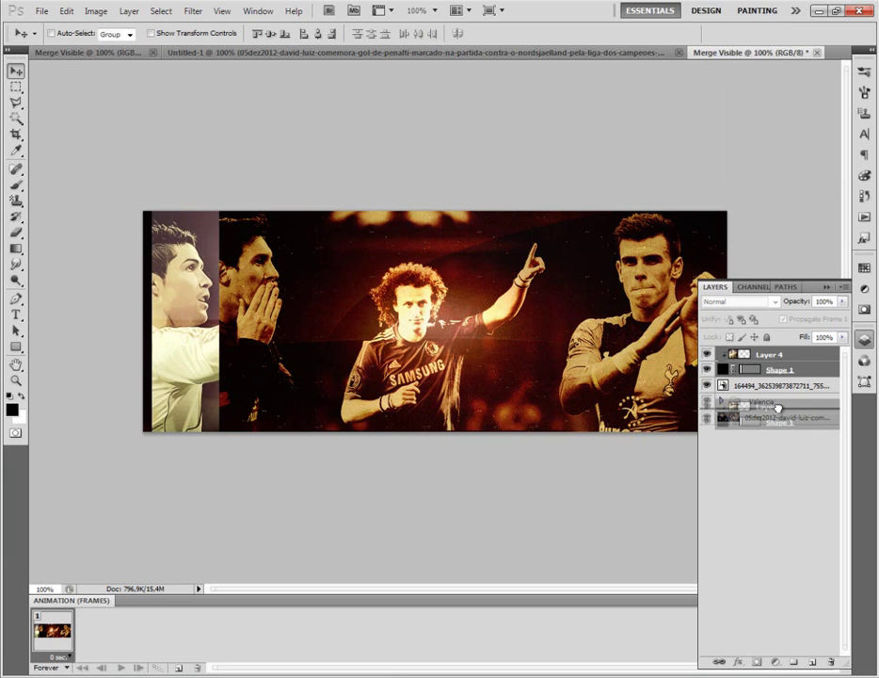
{"action": "key", "text": "ctrl+bracketleft"}
{"action": "key", "text": "ctrl+bracketleft"}
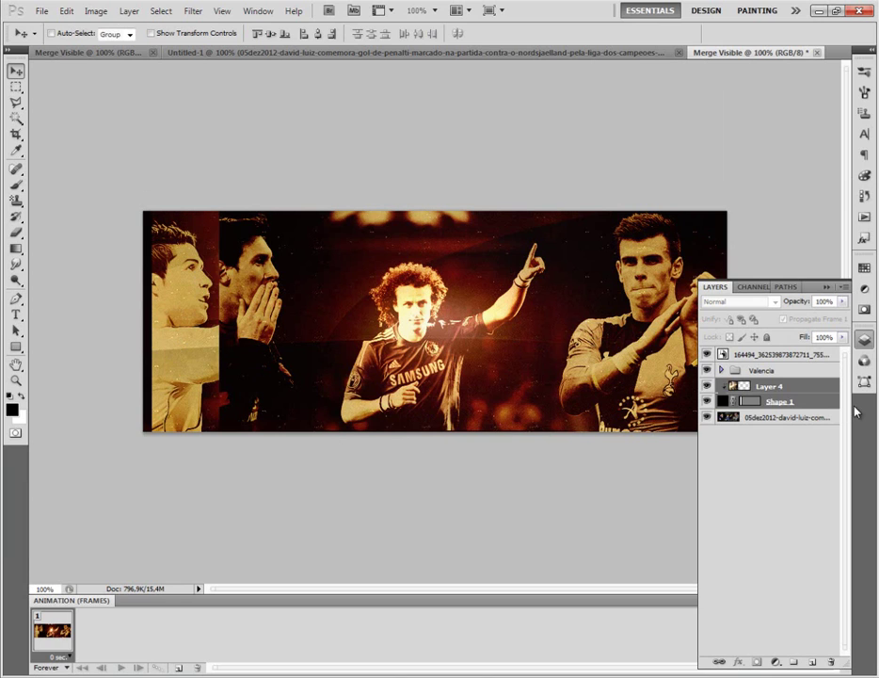
{"action": "left_click", "coordinate": [789, 361]}
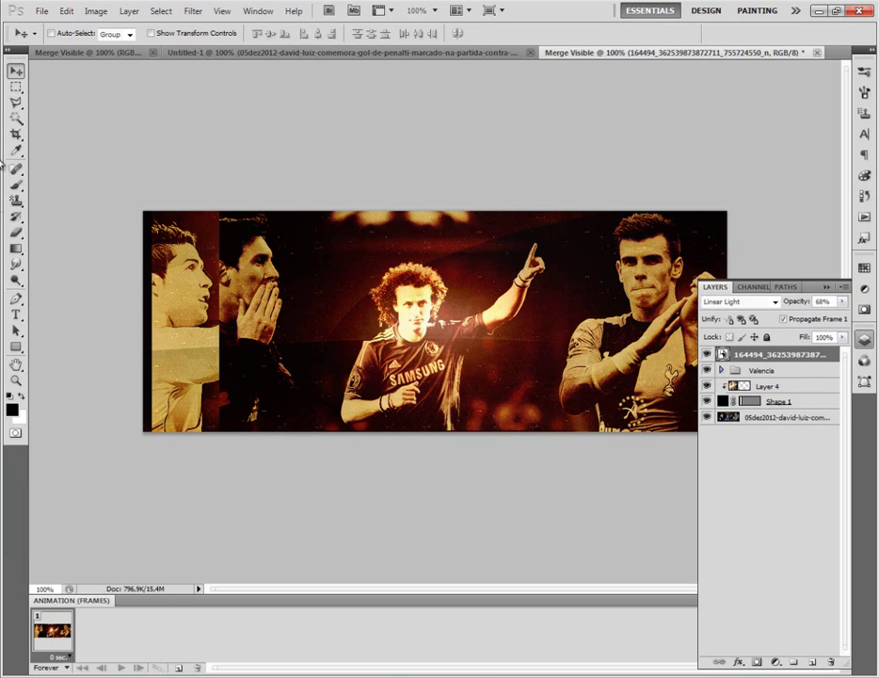
Place the 134WayneRooney image into the banner with File > Place
{"action": "left_click", "coordinate": [41, 10]}
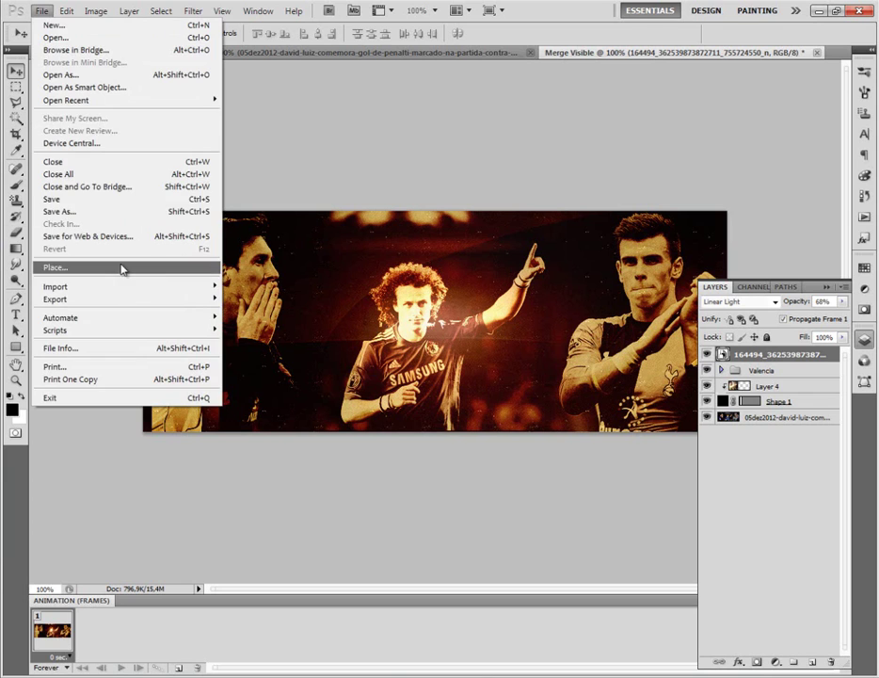
{"action": "key", "text": "Escape"}
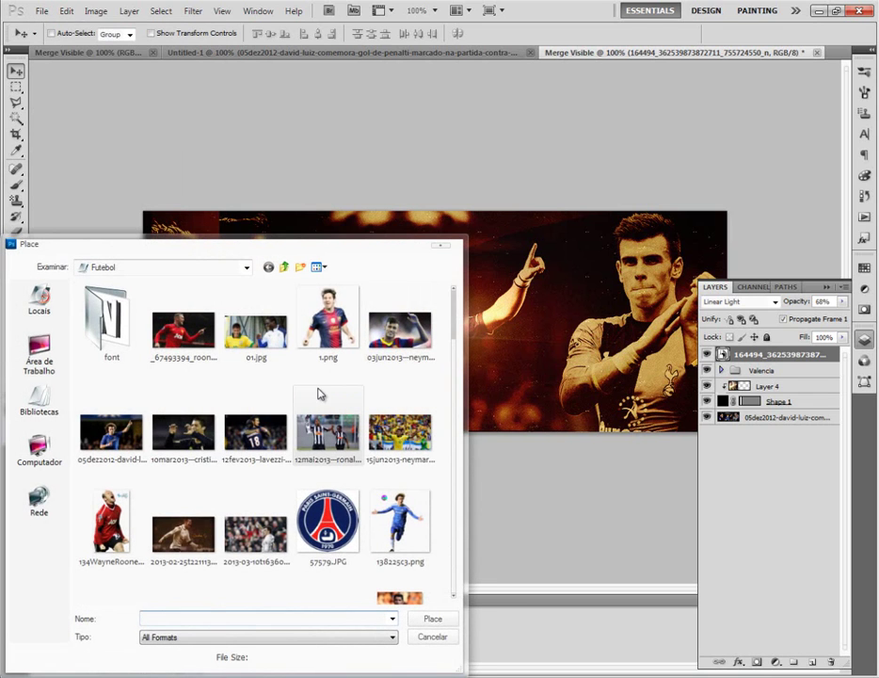
{"action": "left_click", "coordinate": [325, 423]}
{"action": "scroll", "coordinate": [109, 377], "scroll_direction": "down", "scroll_amount": 1}
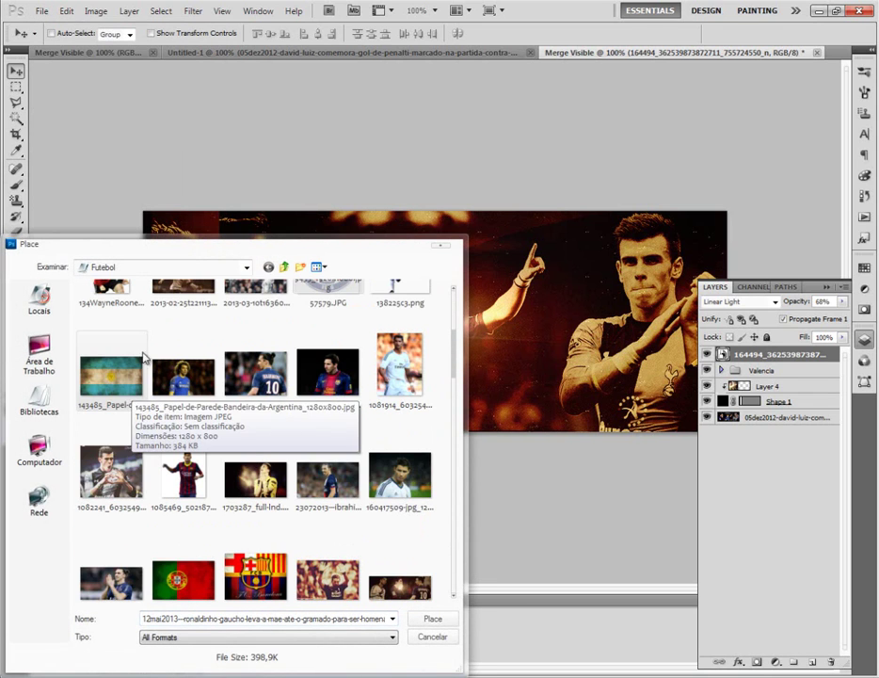
{"action": "scroll", "coordinate": [110, 381], "scroll_direction": "up", "scroll_amount": 2}
{"action": "double_click", "coordinate": [184, 523]}
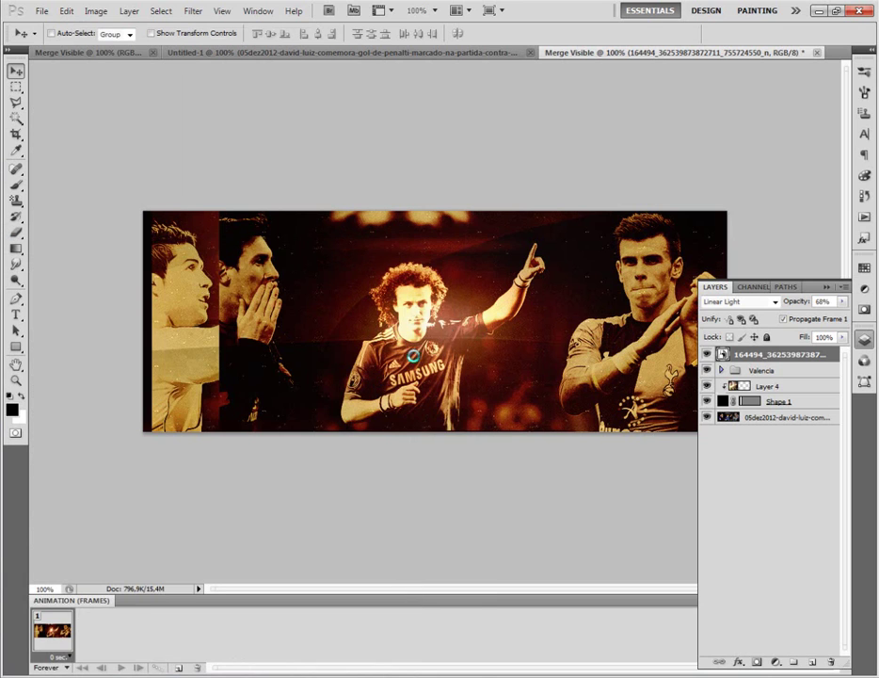
Resize Rooney, move him left of centre beside David Luiz, and rasterize the layer
{"action": "left_click_drag", "start_coordinate": [379, 224], "coordinate": [351, 211]}
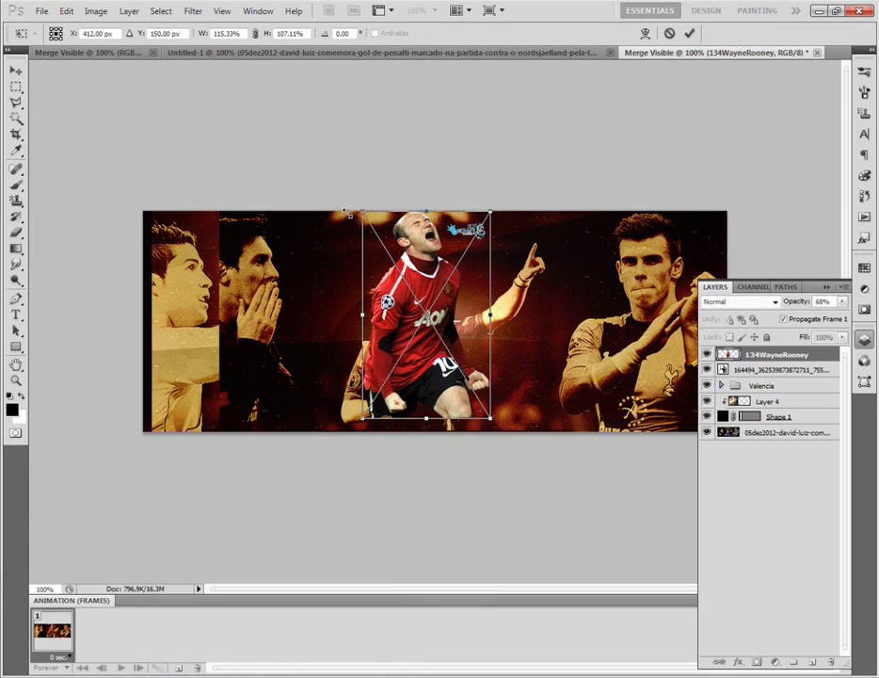
{"action": "left_click_drag", "start_coordinate": [428, 295], "coordinate": [297, 322]}
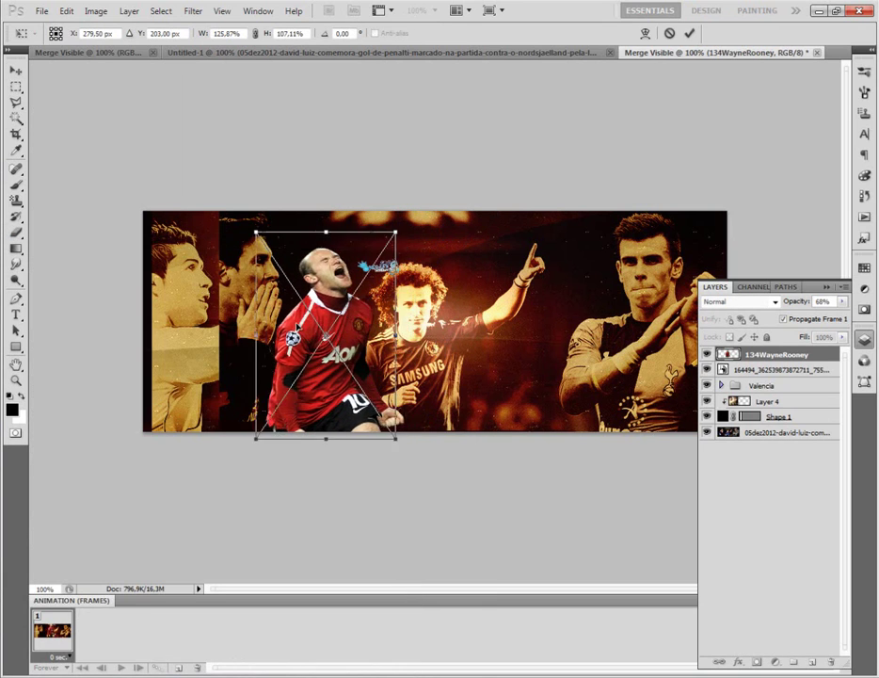
{"action": "key", "text": "Return"}
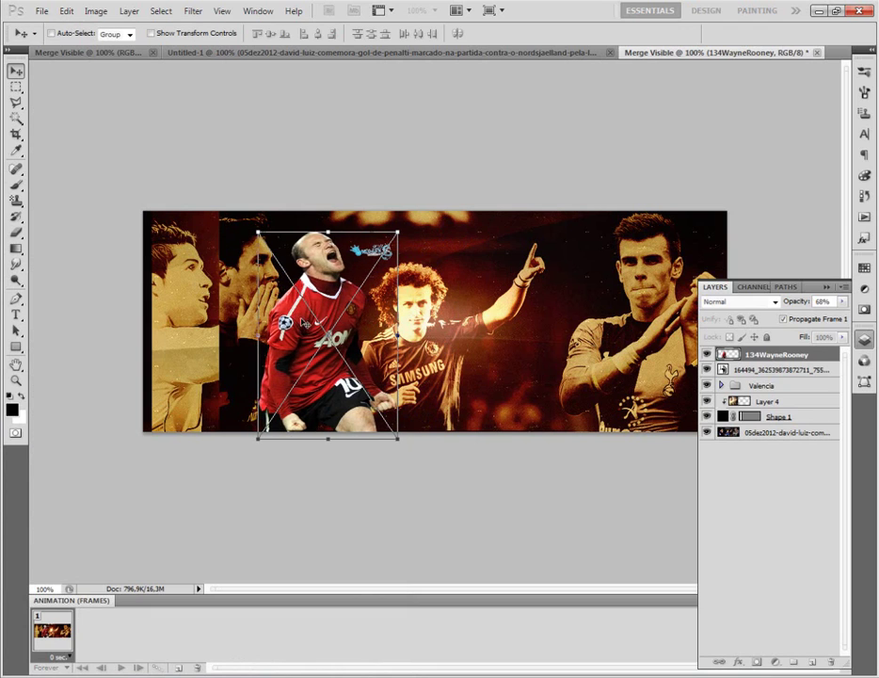
{"action": "key", "text": "b"}
{"action": "left_click", "coordinate": [372, 265]}
{"action": "left_click", "coordinate": [429, 256]}
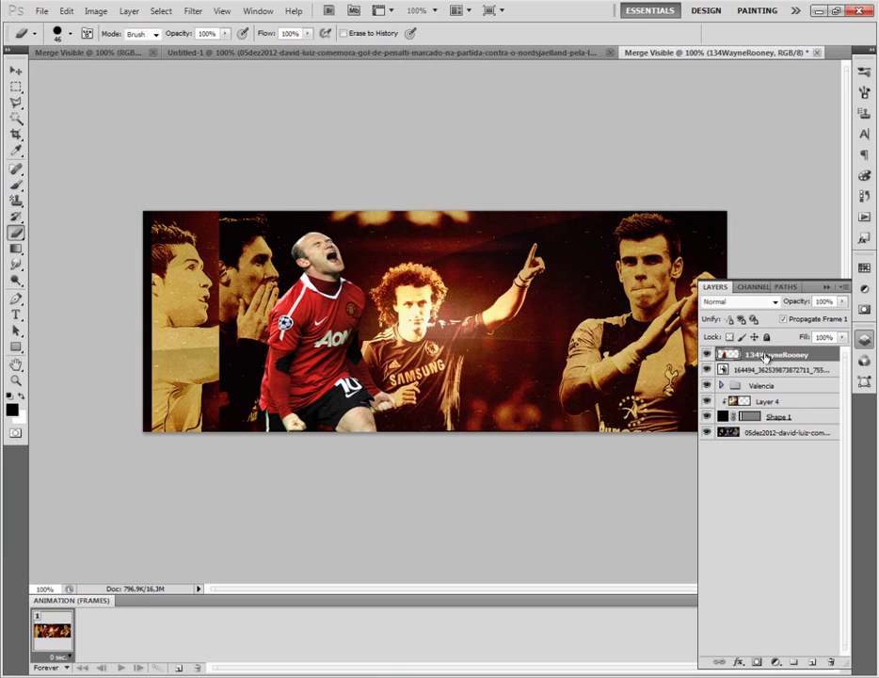
Add a layer mask to the Rooney layer and set up a 342 px painting brush
{"action": "left_click", "coordinate": [756, 663]}
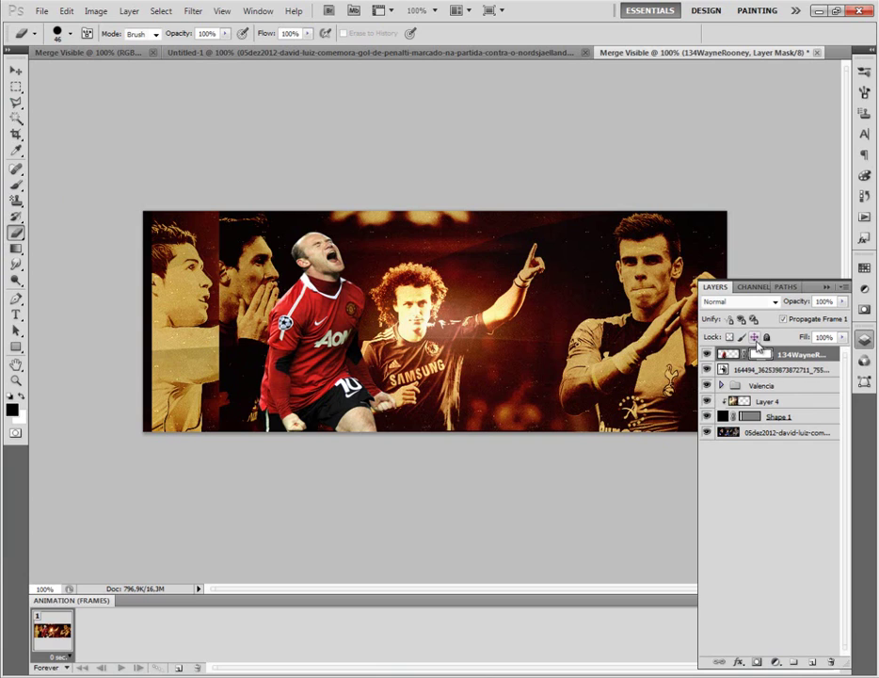
{"action": "left_click", "coordinate": [16, 185]}
{"action": "left_click", "coordinate": [63, 34]}
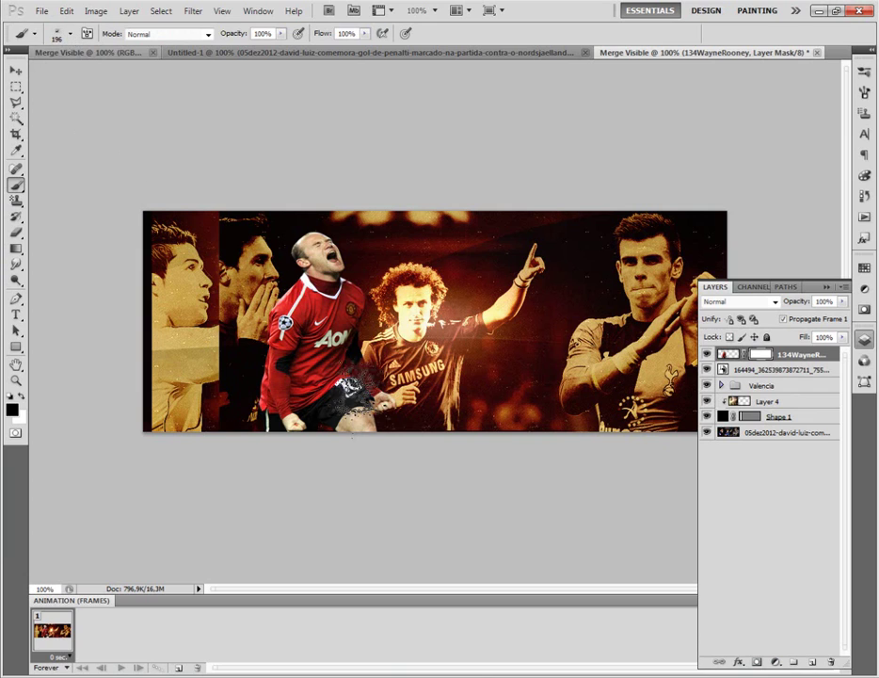
{"action": "right_click", "coordinate": [12, 189]}
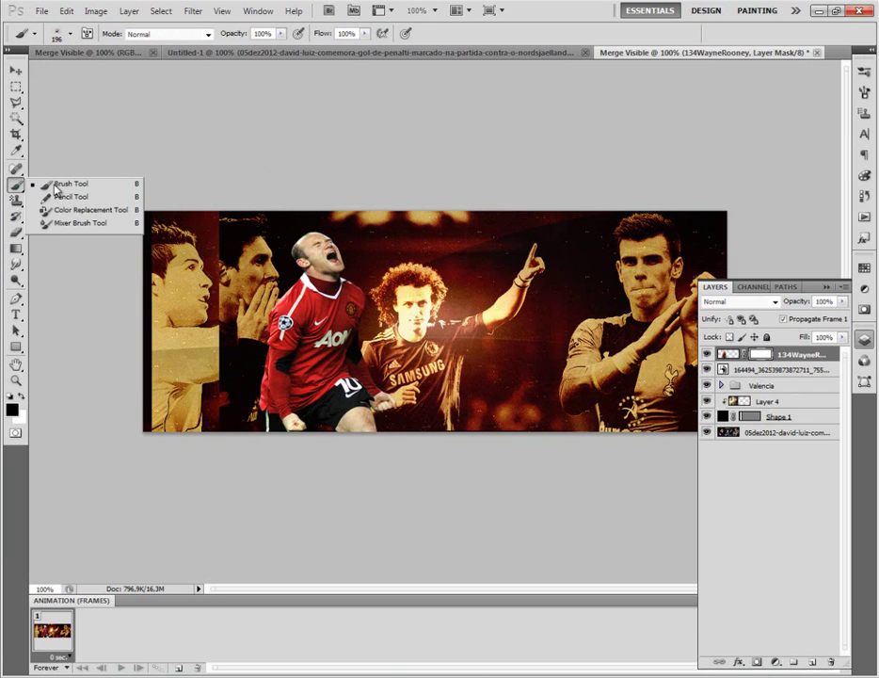
{"action": "left_click", "coordinate": [57, 185]}
{"action": "left_click", "coordinate": [57, 35]}
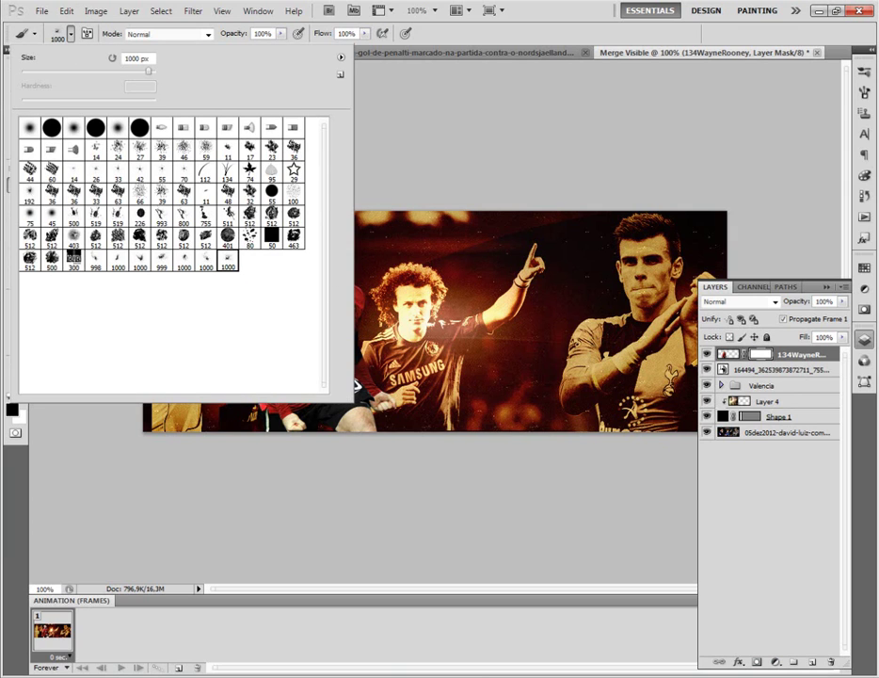
{"action": "type", "text": "342"}
{"action": "key", "text": "Return"}
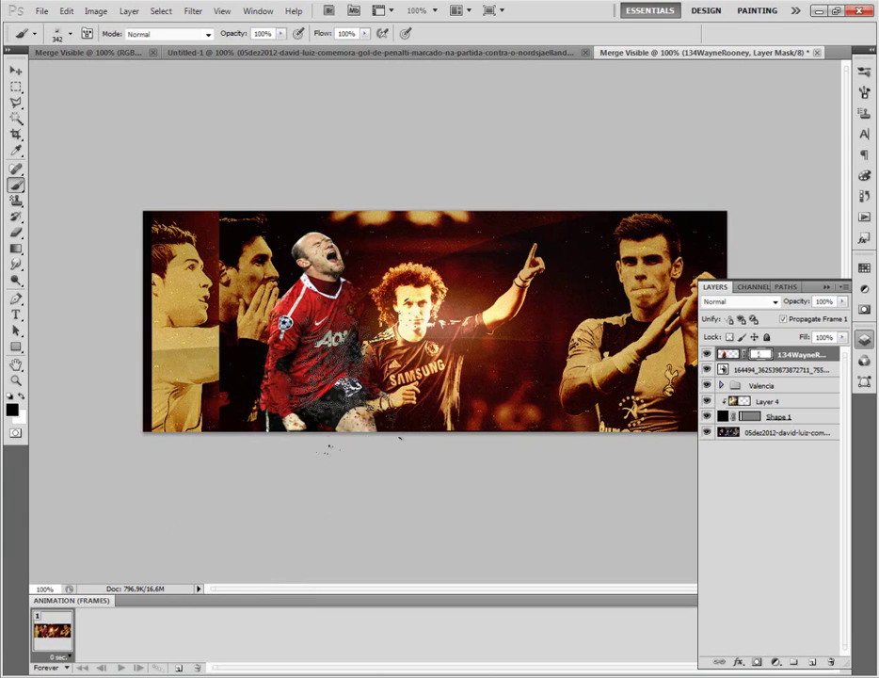
Paint trial dispersion strokes over Rooney's shirt and David Luiz's face, undoing both
{"action": "left_click_drag", "start_coordinate": [358, 376], "coordinate": [324, 455]}
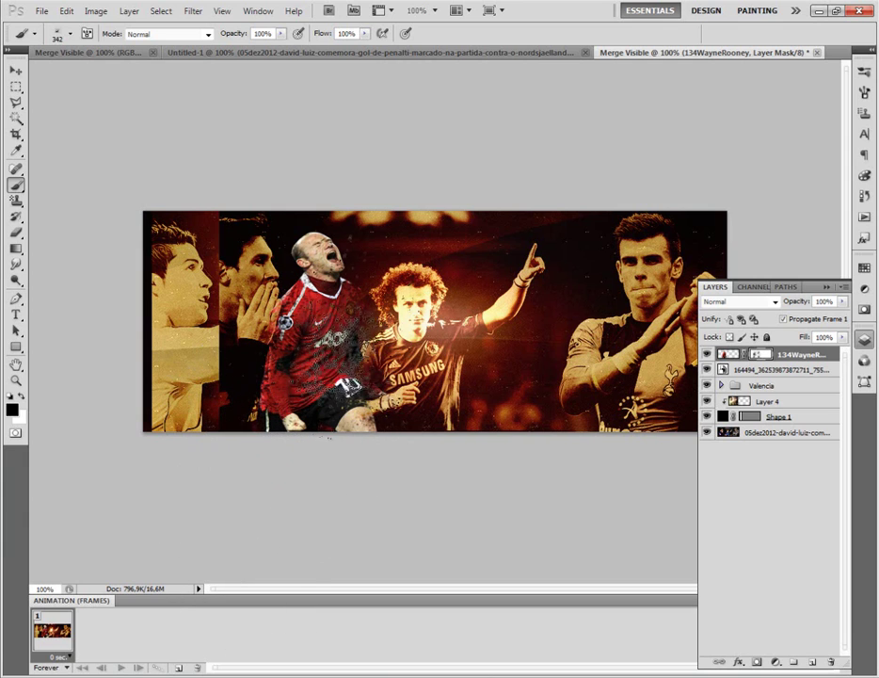
{"action": "key", "text": "ctrl+alt+z"}
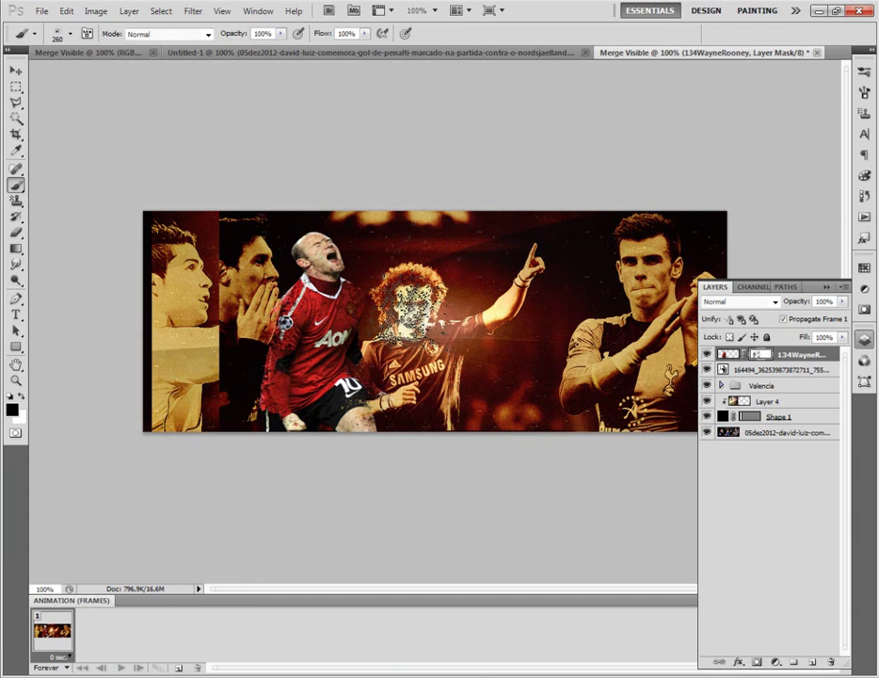
{"action": "left_click_drag", "start_coordinate": [409, 306], "coordinate": [395, 200]}
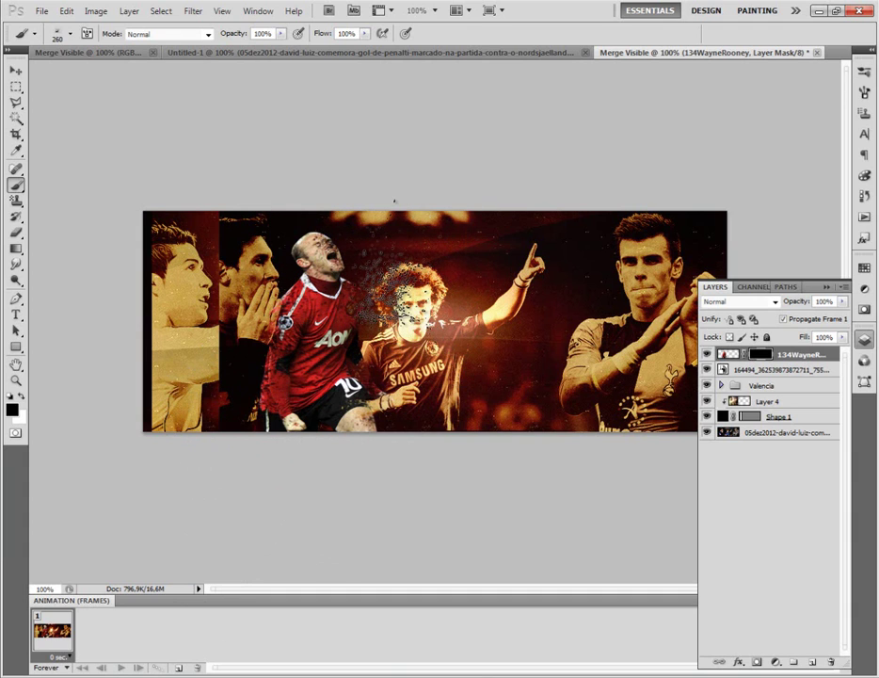
{"action": "key", "text": "ctrl+alt+z"}
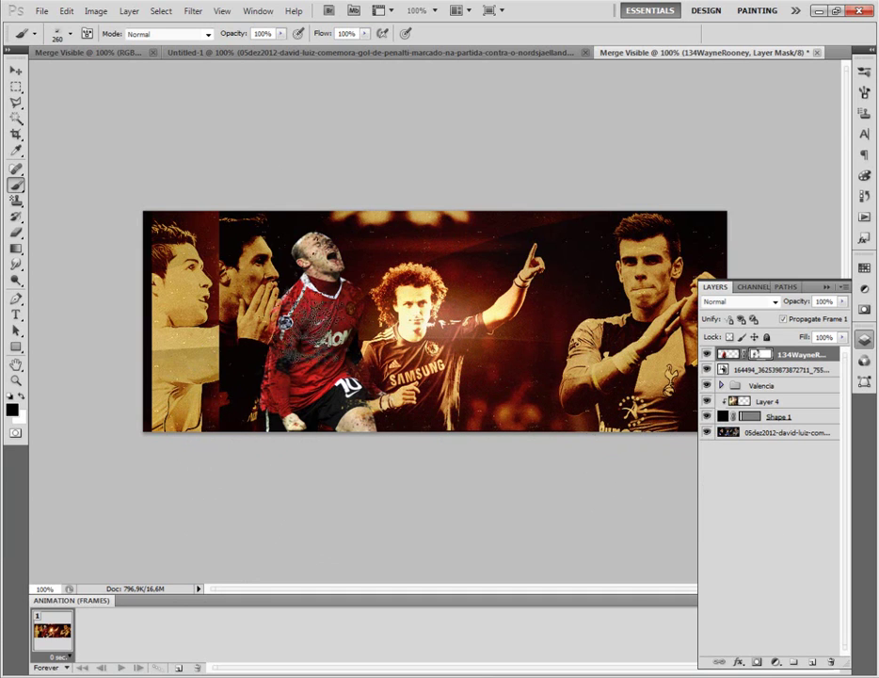
Add a new Layer 5 on top and test a speckle stroke beside David Luiz, then undo it
{"action": "left_click", "coordinate": [811, 663]}
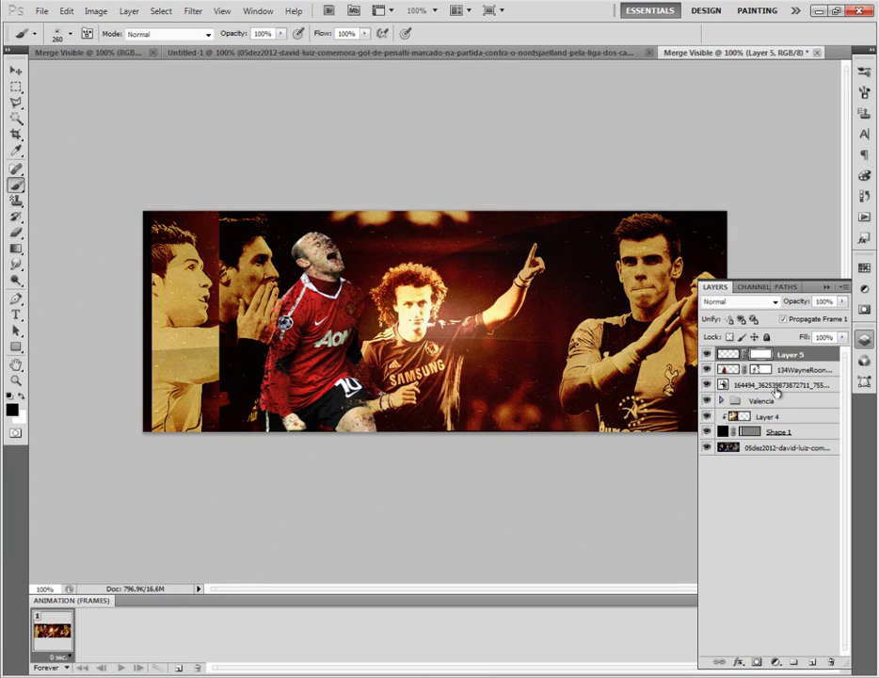
{"action": "left_click", "coordinate": [762, 356]}
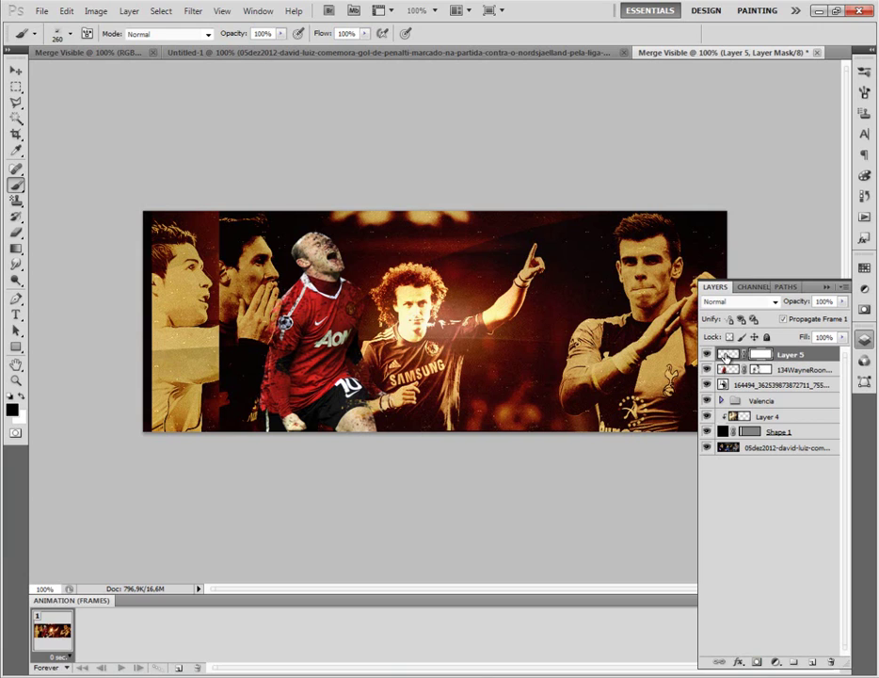
{"action": "left_click", "coordinate": [725, 355]}
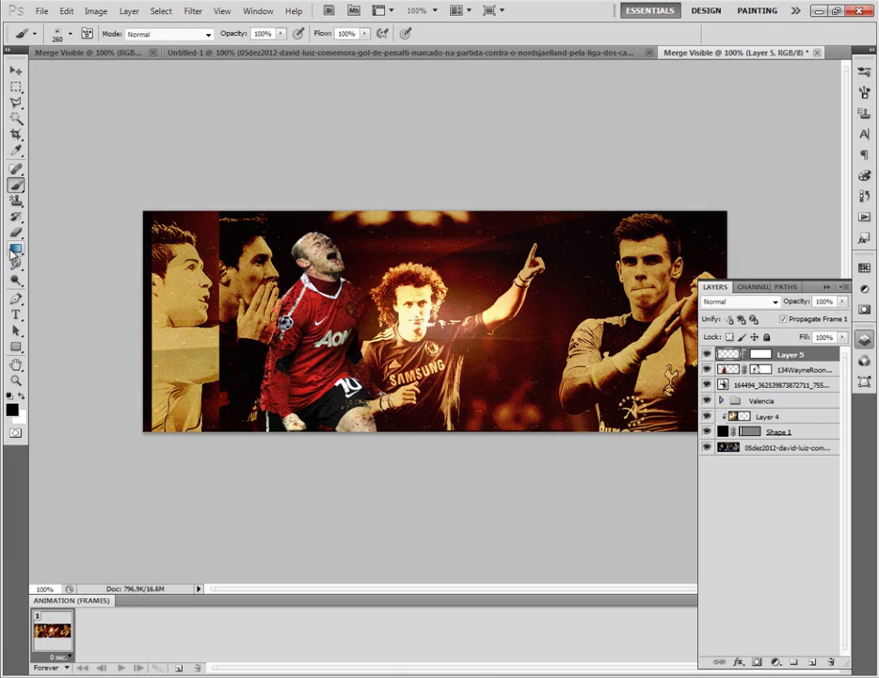
{"action": "left_click_drag", "start_coordinate": [494, 372], "coordinate": [476, 437]}
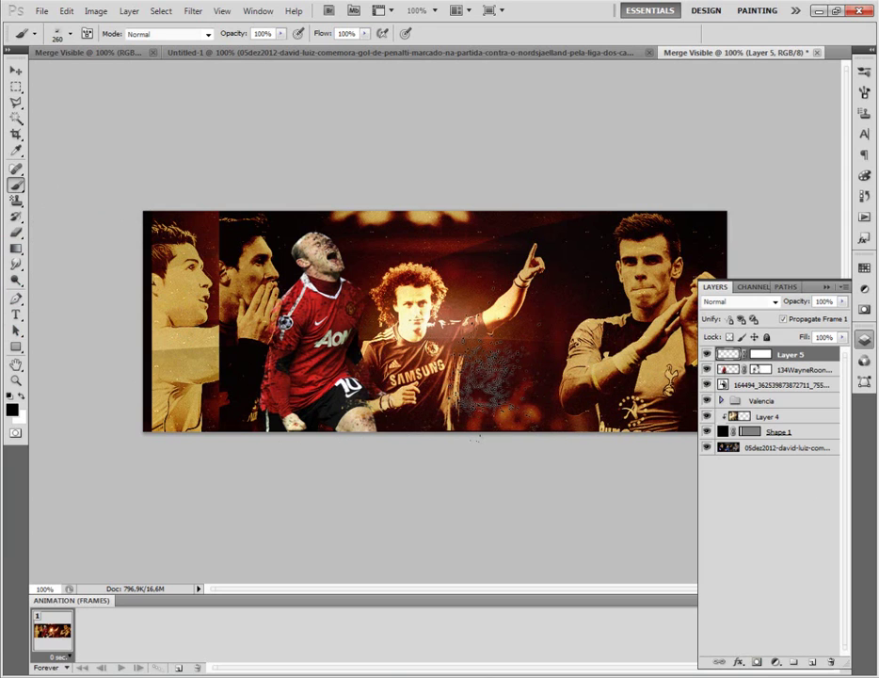
{"action": "key", "text": "ctrl+z"}
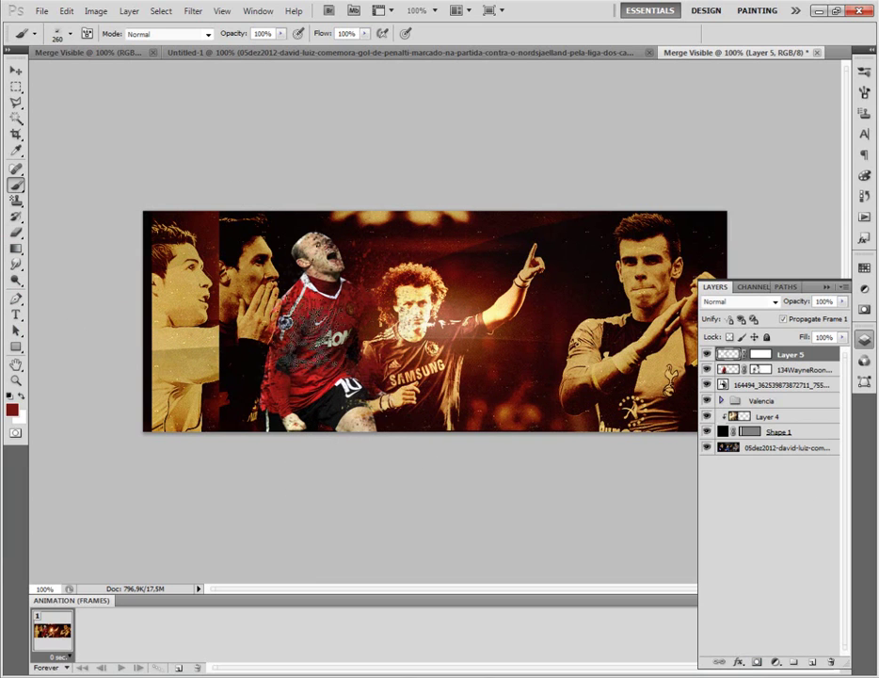
Enlarge the speckle brush to about 1624 px
{"action": "left_click", "coordinate": [57, 36]}
{"action": "left_click", "coordinate": [357, 386]}
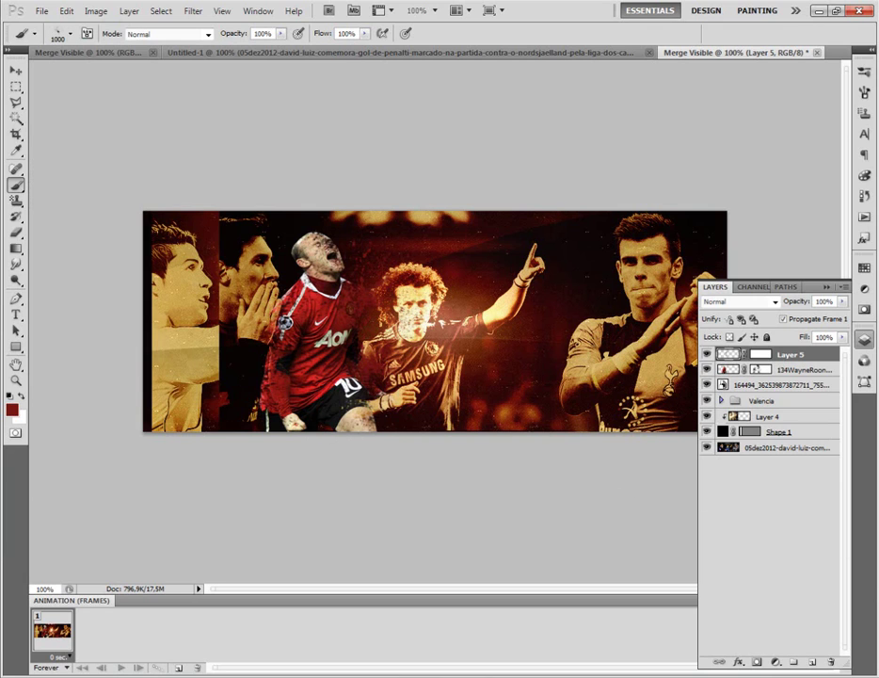
{"action": "key", "text": "super"}
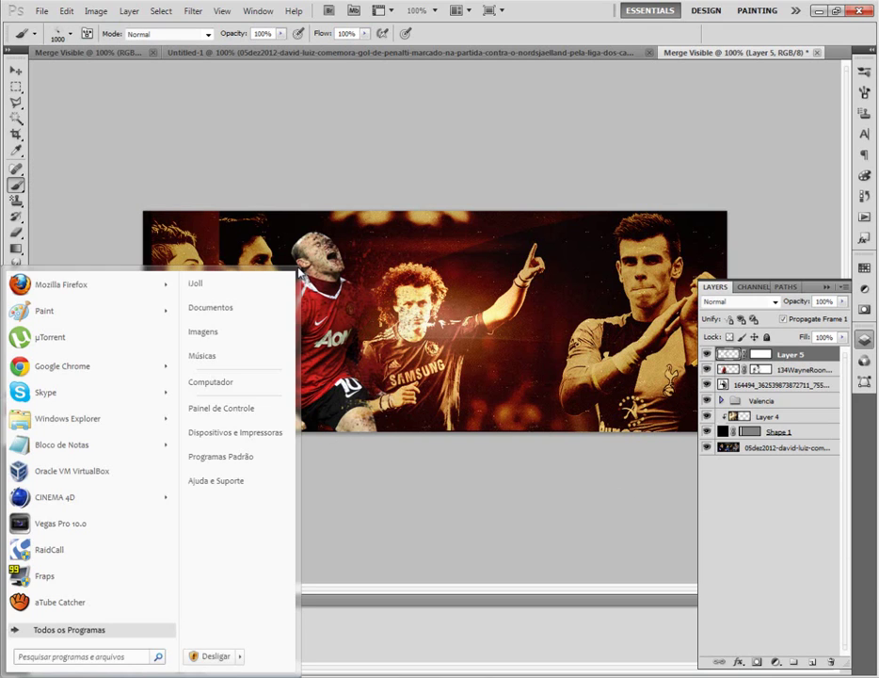
{"action": "key", "text": "super"}
{"action": "left_click_drag", "start_coordinate": [496, 398], "coordinate": [534, 400]}
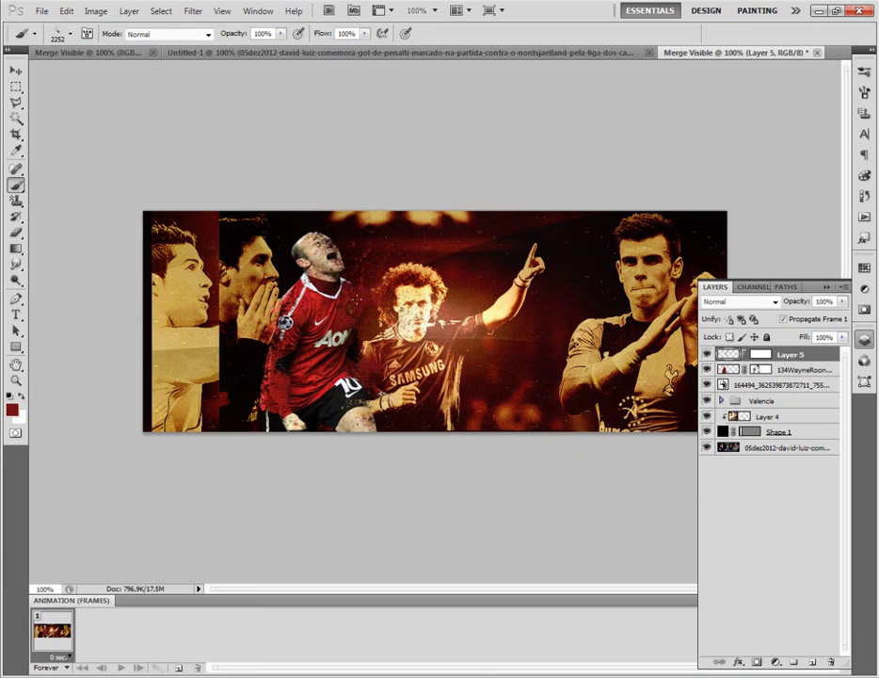
{"action": "left_click", "coordinate": [54, 31]}
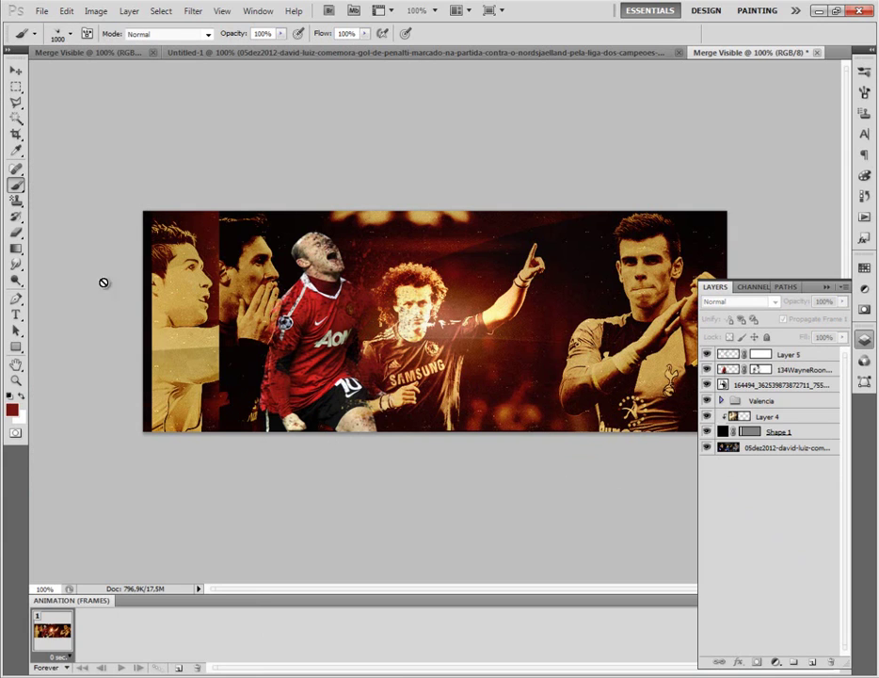
With a 304 px brush, paint dispersion particles on Layer 5 over Rooney and Messi's hands and face
{"action": "left_click_drag", "start_coordinate": [303, 306], "coordinate": [63, 322]}
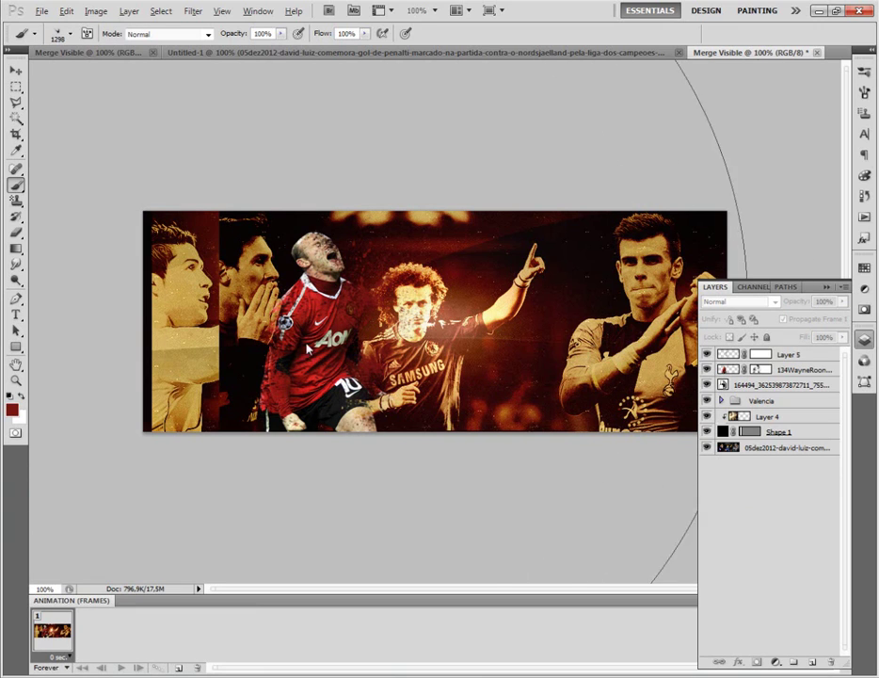
{"action": "left_click", "coordinate": [407, 301]}
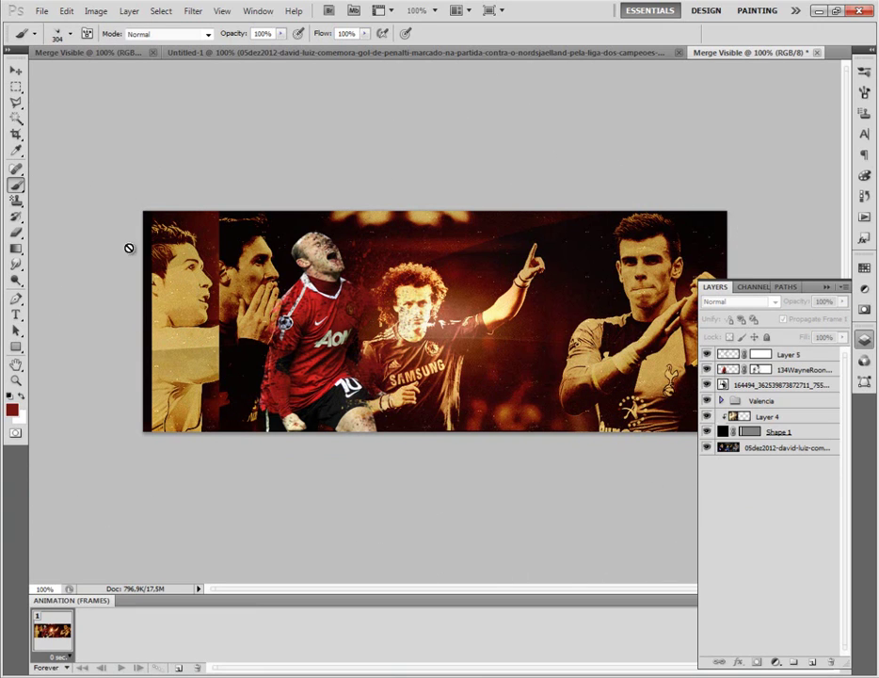
{"action": "left_click", "coordinate": [737, 356]}
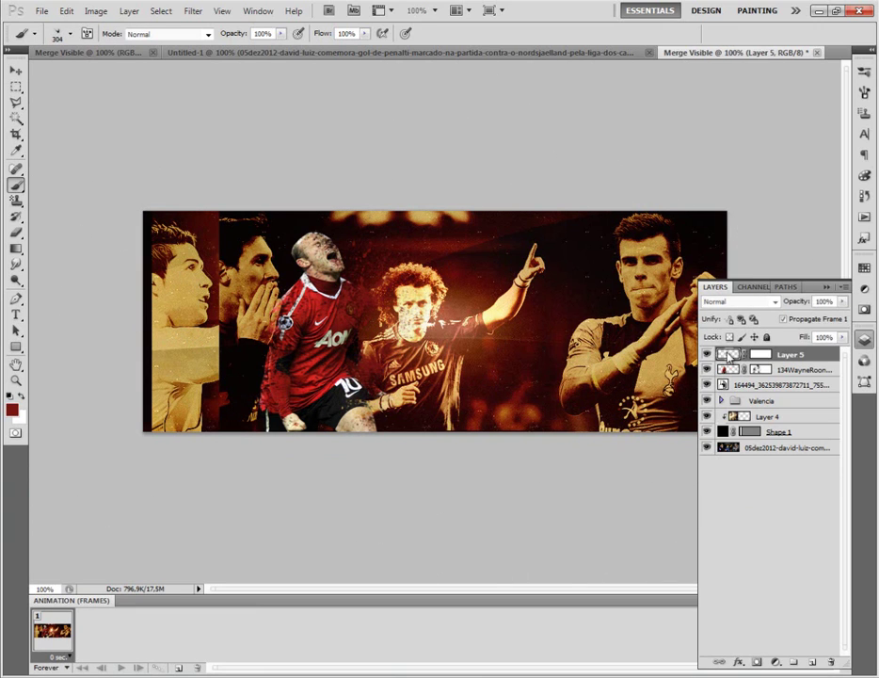
{"action": "left_click_drag", "start_coordinate": [334, 348], "coordinate": [372, 447]}
{"action": "left_click_drag", "start_coordinate": [273, 282], "coordinate": [264, 311]}
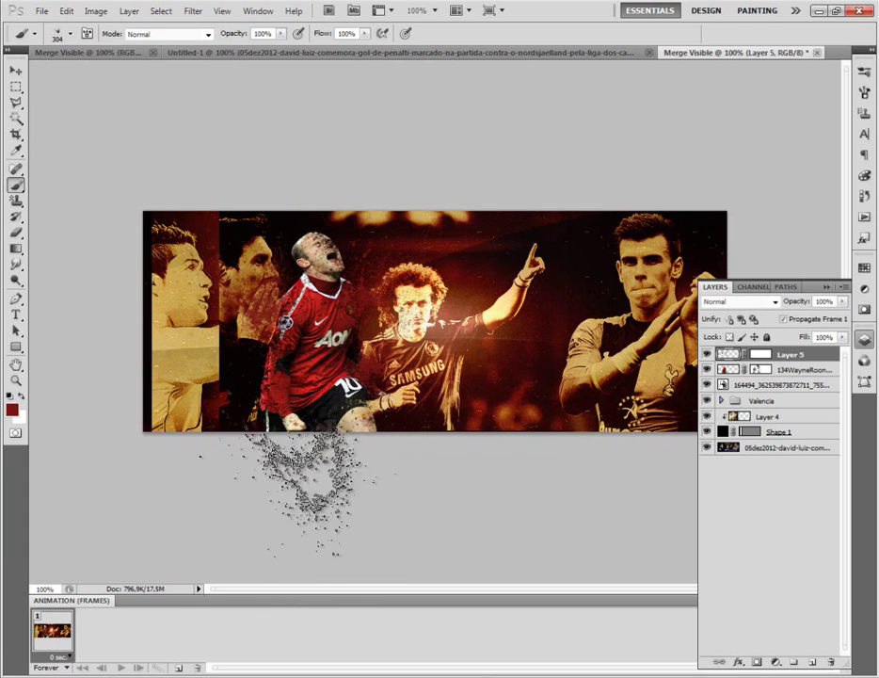
{"action": "left_click_drag", "start_coordinate": [170, 443], "coordinate": [405, 489]}
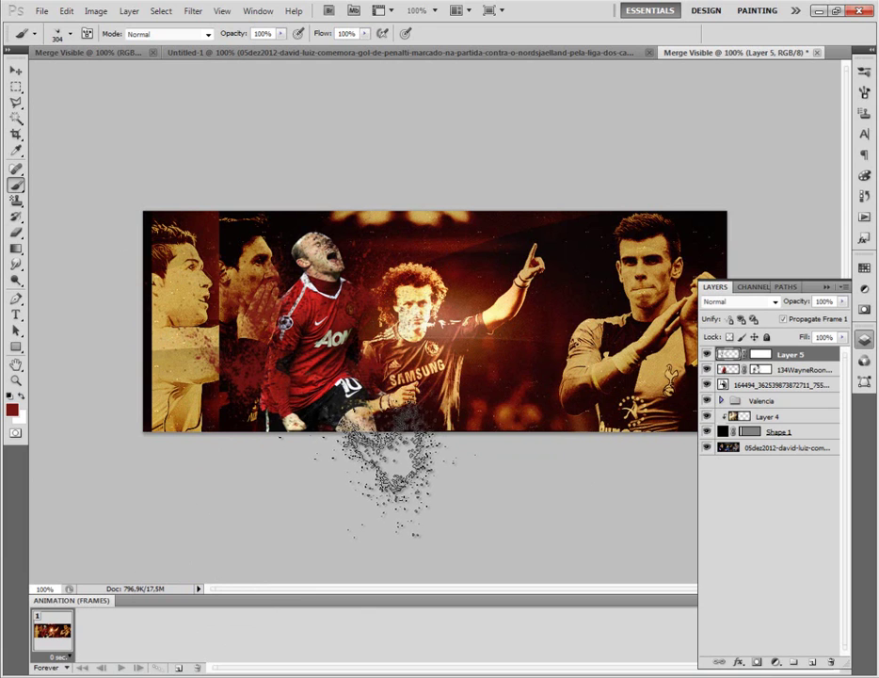
{"action": "key", "text": "ctrl+z"}
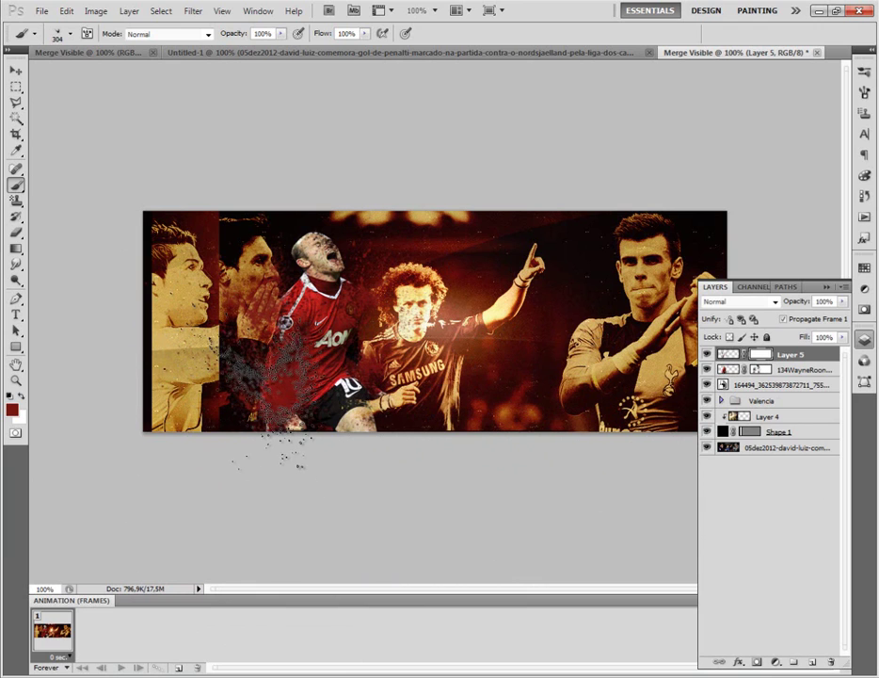
Switch between Layer 5's mask and pixels and resize the brush to about 124 px
{"action": "key", "text": "ctrl+backslash"}
{"action": "left_click_drag", "start_coordinate": [223, 375], "coordinate": [203, 368]}
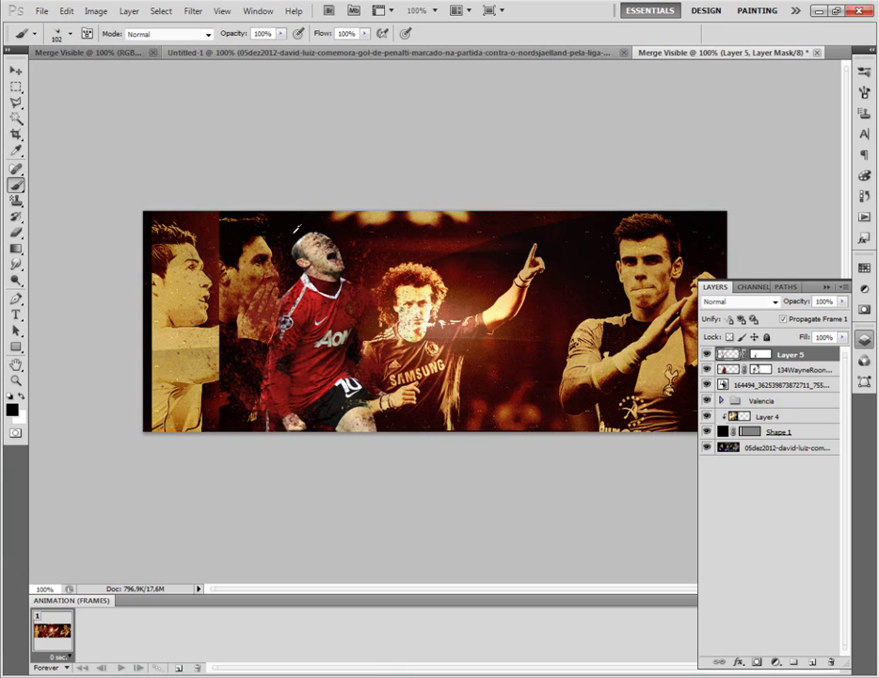
{"action": "key", "text": "ctrl+2"}
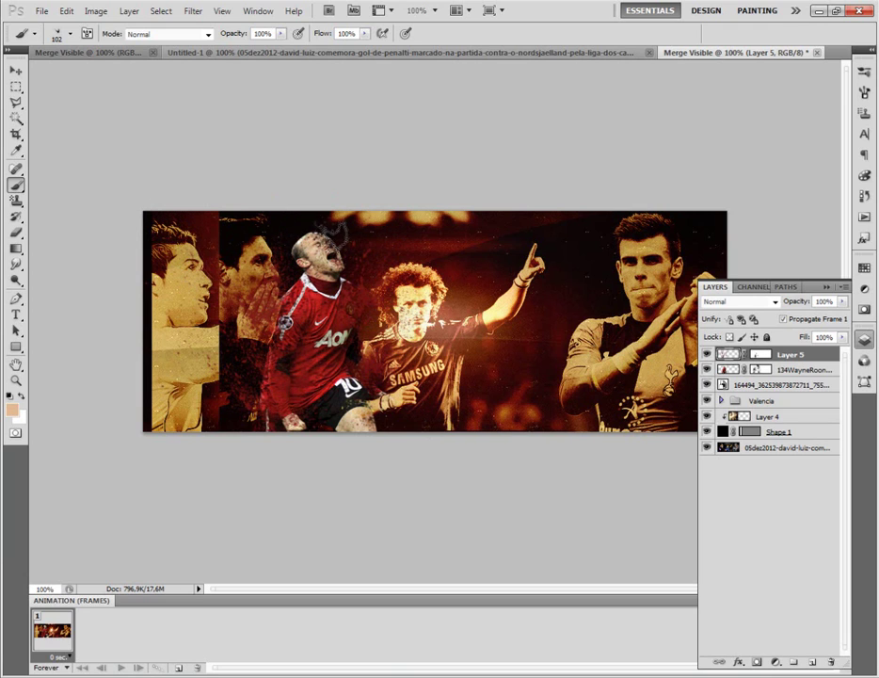
{"action": "left_click", "coordinate": [69, 34]}
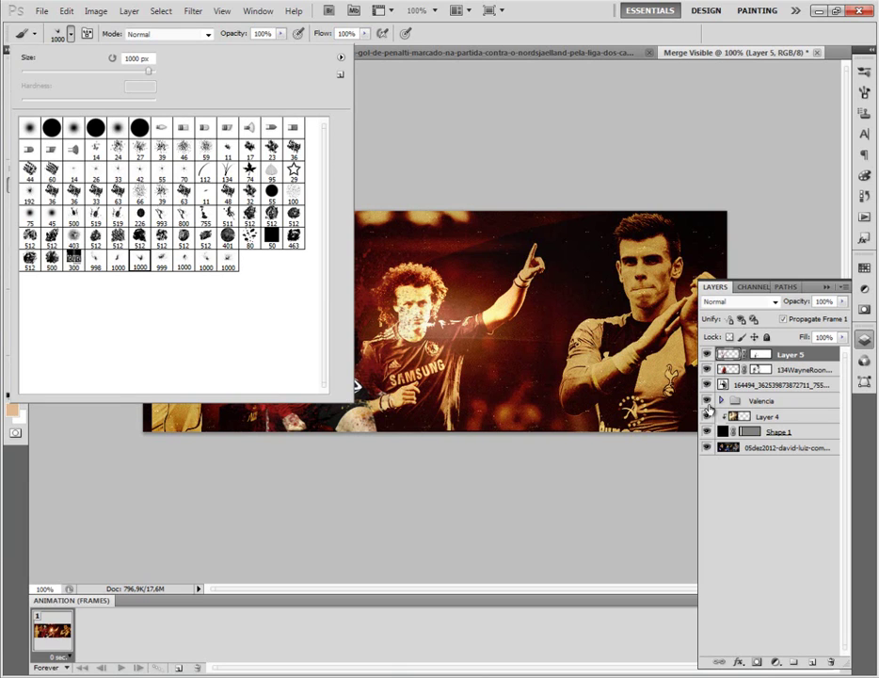
On Layer 5, paint grunge texture over David Luiz's and Rooney's faces with a ~418 px brush, undoing the last stroke
{"action": "left_click", "coordinate": [708, 404]}
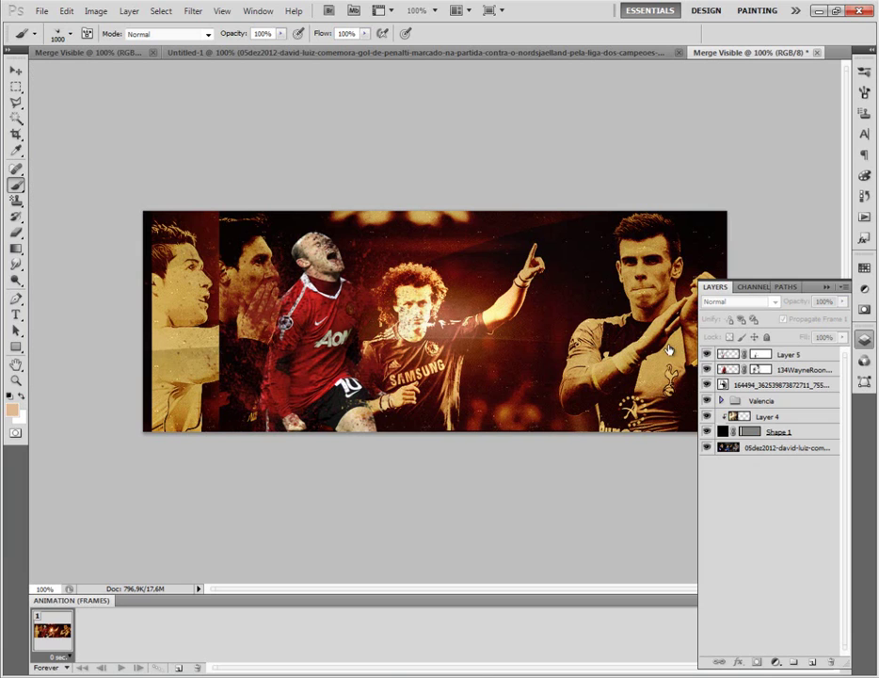
{"action": "left_click", "coordinate": [788, 353]}
{"action": "left_click_drag", "start_coordinate": [541, 292], "coordinate": [341, 313]}
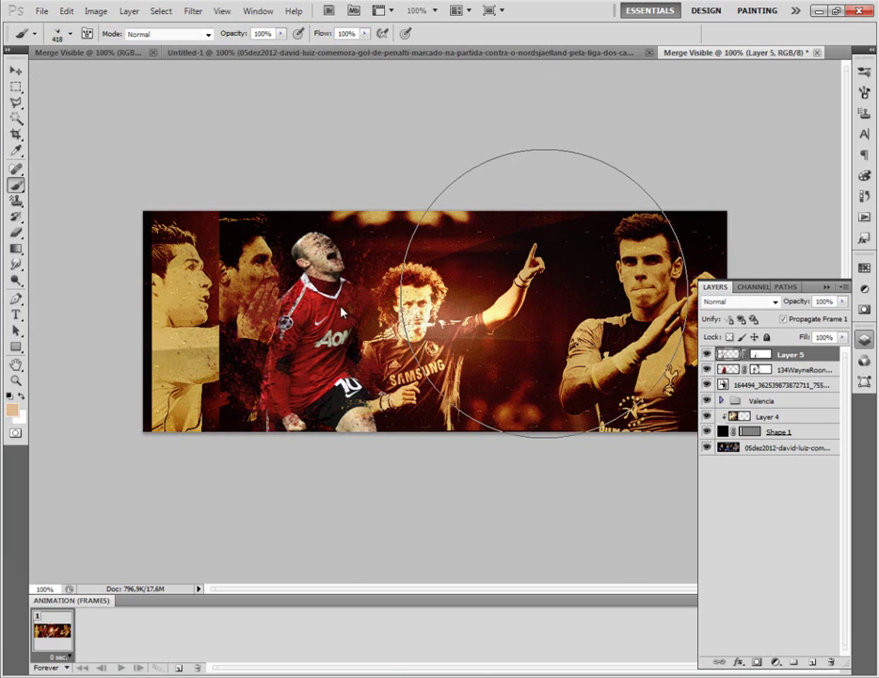
{"action": "mouse_move", "coordinate": [414, 301]}
{"action": "left_mouse_down"}
{"action": "mouse_move", "coordinate": [337, 249]}
{"action": "mouse_move", "coordinate": [282, 246]}
{"action": "left_mouse_up"}
{"action": "left_click_drag", "start_coordinate": [339, 230], "coordinate": [363, 301]}
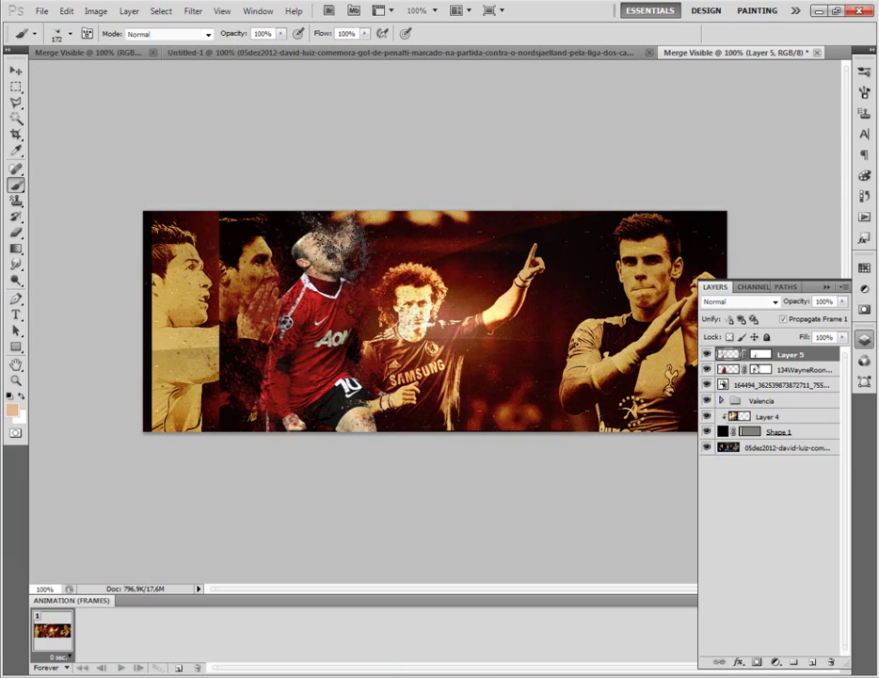
{"action": "mouse_move", "coordinate": [325, 249]}
{"action": "left_mouse_down"}
{"action": "mouse_move", "coordinate": [345, 241]}
{"action": "mouse_move", "coordinate": [330, 252]}
{"action": "left_mouse_up"}
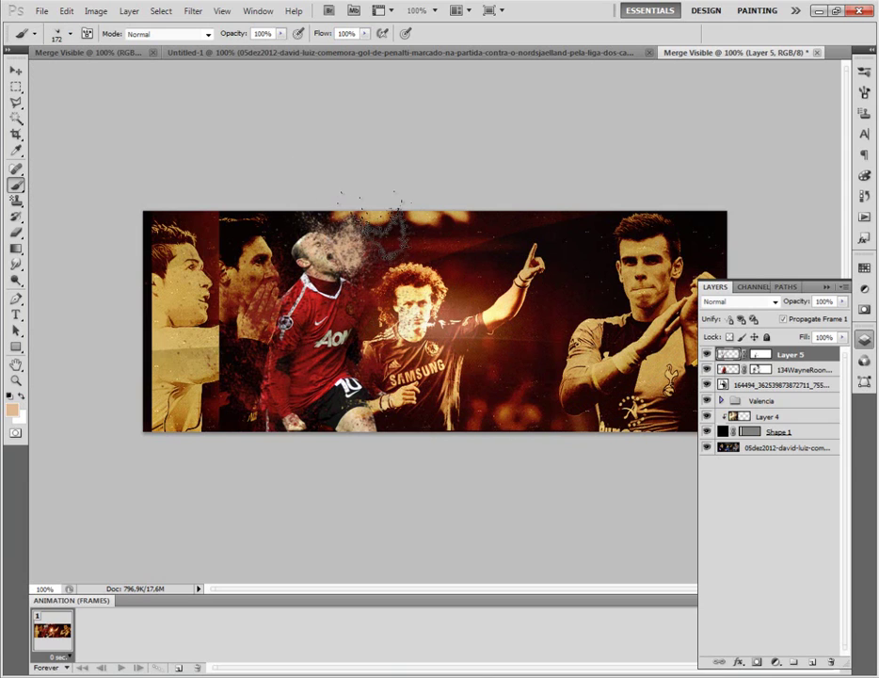
{"action": "key", "text": "ctrl+z"}
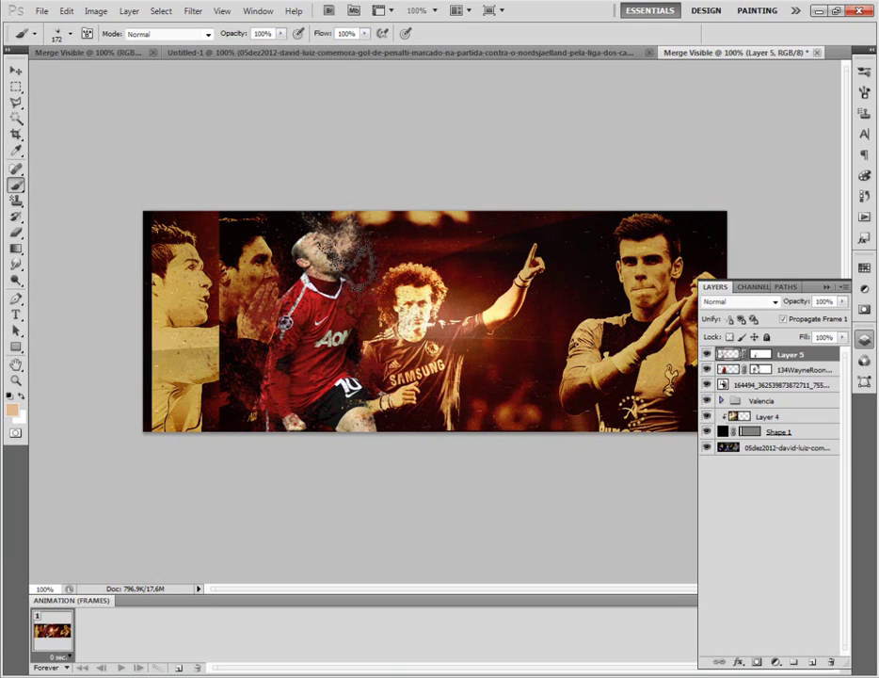
Switch to another dispersion tip at ~240 px and scatter particles across Rooney's head and shorts
{"action": "left_click", "coordinate": [59, 33]}
{"action": "left_click", "coordinate": [138, 263]}
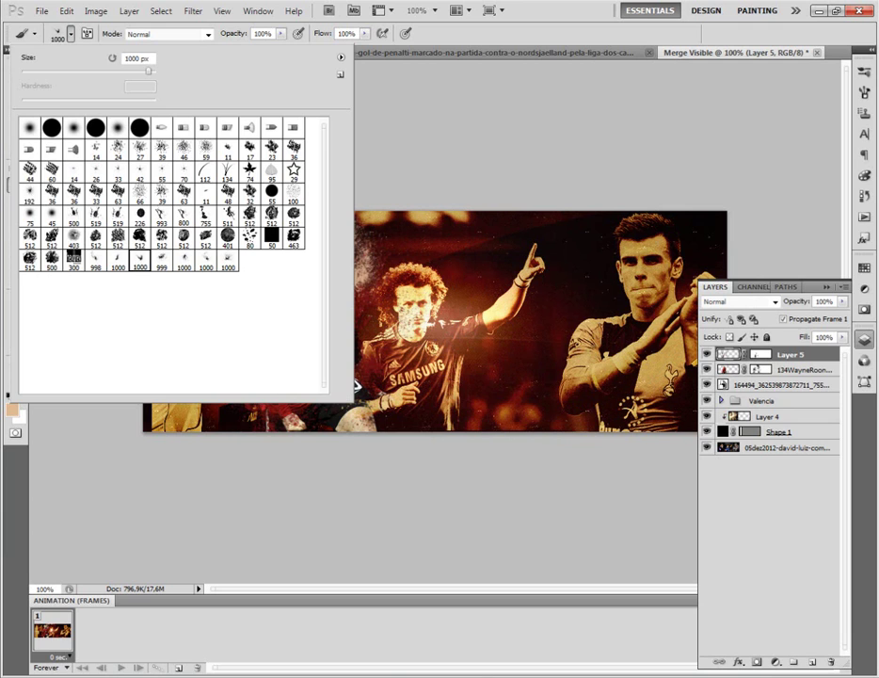
{"action": "left_click", "coordinate": [357, 386]}
{"action": "key", "text": "bracketleft"}
{"action": "key", "text": "bracketleft"}
{"action": "key", "text": "bracketleft"}
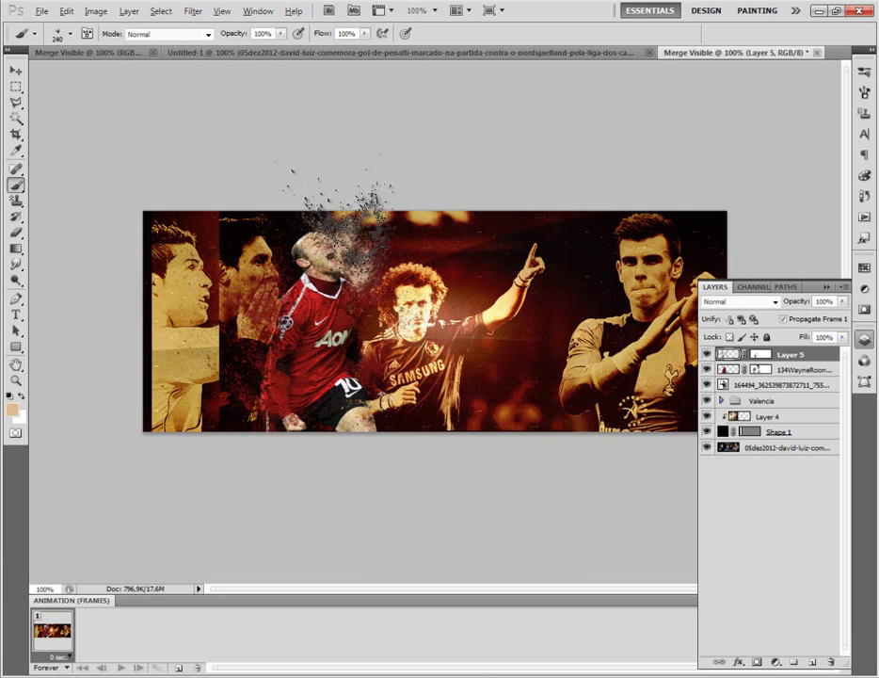
{"action": "key", "text": "bracketleft"}
{"action": "left_click_drag", "start_coordinate": [414, 282], "coordinate": [476, 329]}
{"action": "mouse_move", "coordinate": [324, 240]}
{"action": "left_mouse_down"}
{"action": "mouse_move", "coordinate": [283, 273]}
{"action": "mouse_move", "coordinate": [367, 254]}
{"action": "left_mouse_up"}
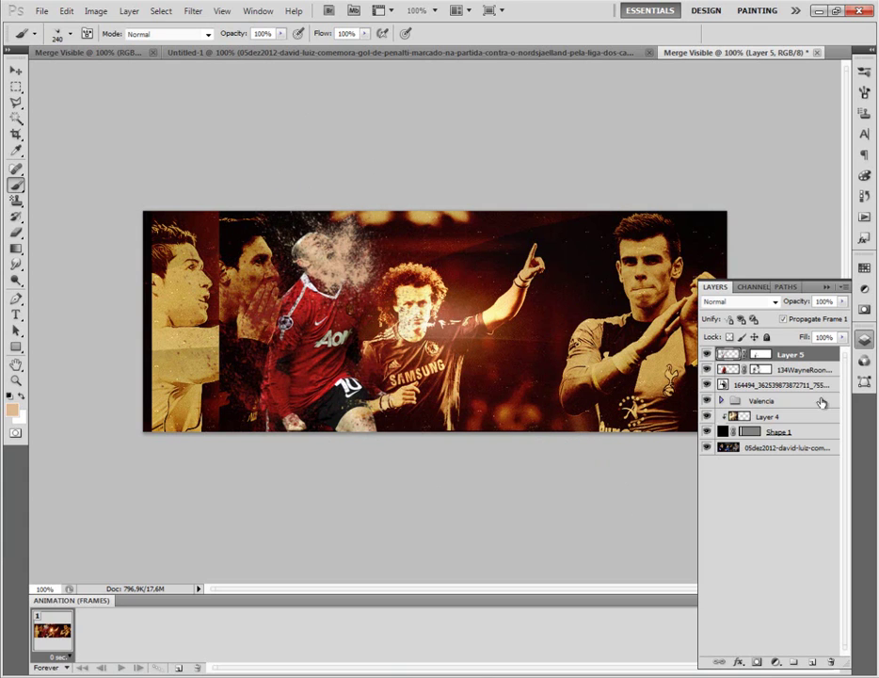
{"action": "left_click_drag", "start_coordinate": [292, 244], "coordinate": [390, 423]}
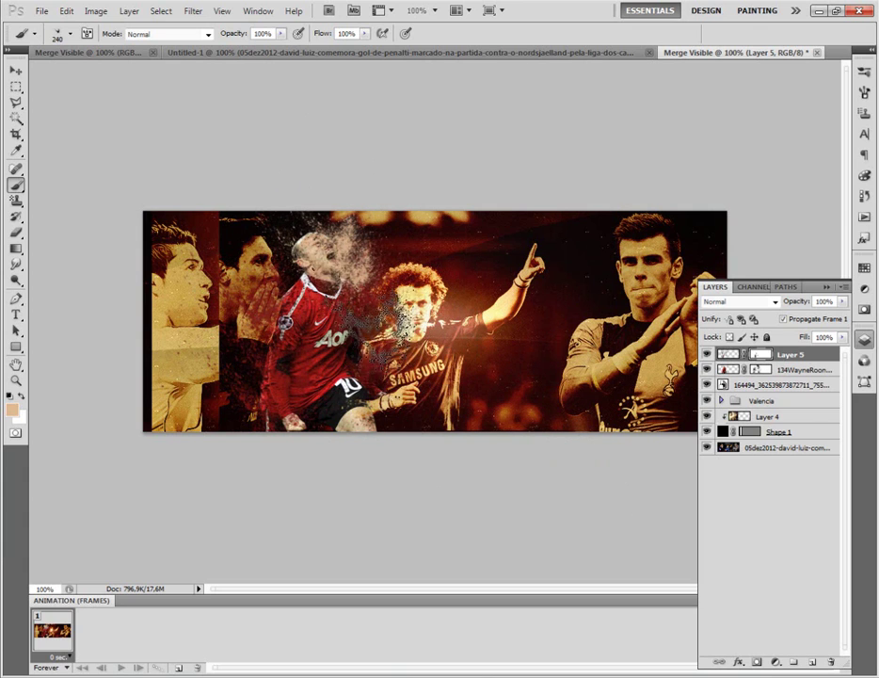
{"action": "key", "text": "ctrl+z"}
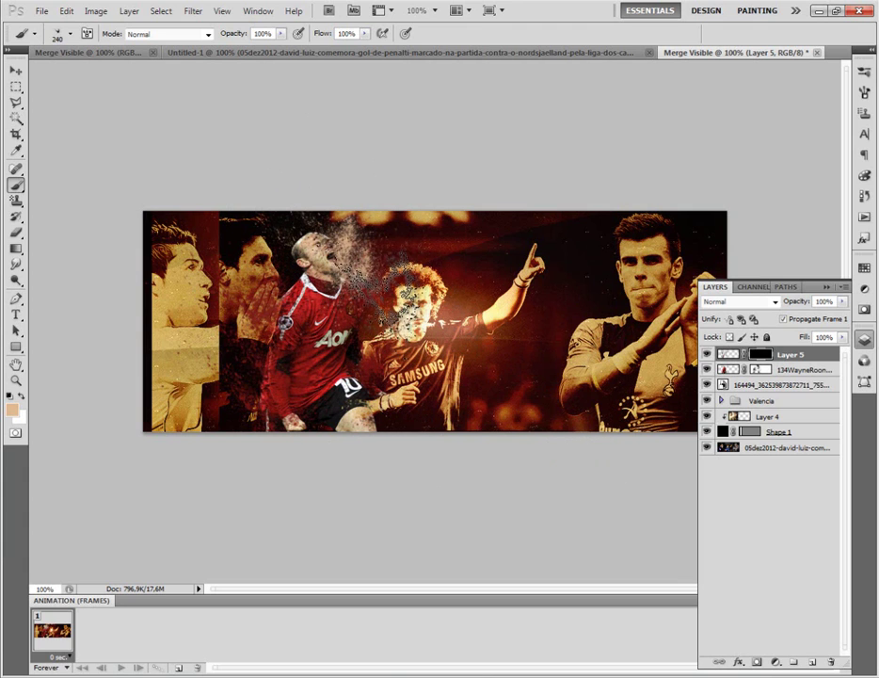
Paint black on Layer 5's mask to hide the speckles covering the central player's face
{"action": "key", "text": "d"}
{"action": "key", "text": "ctrl+backslash"}
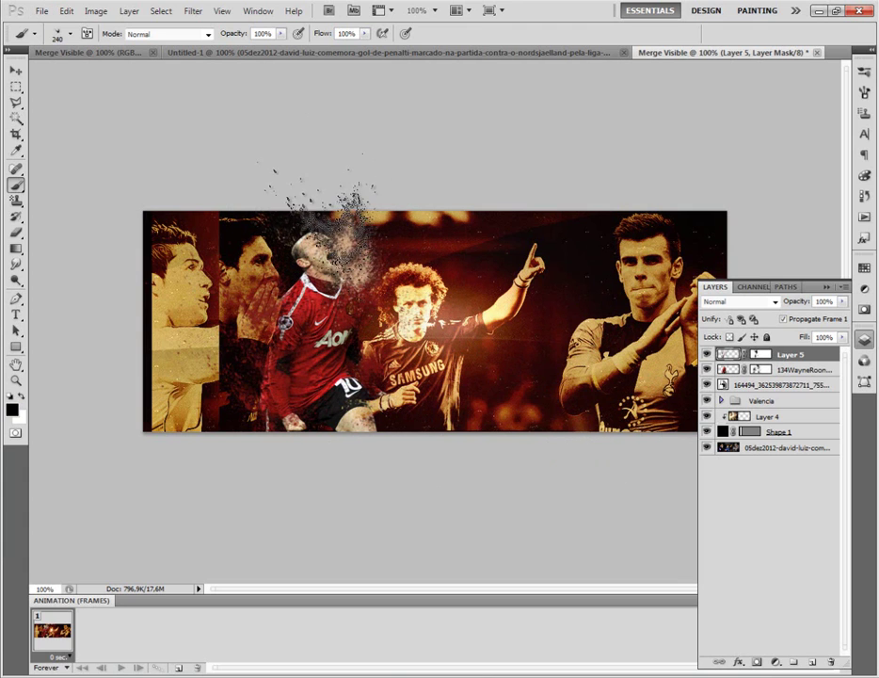
{"action": "key", "text": "ctrl+2"}
{"action": "left_click", "coordinate": [330, 268], "text": "alt"}
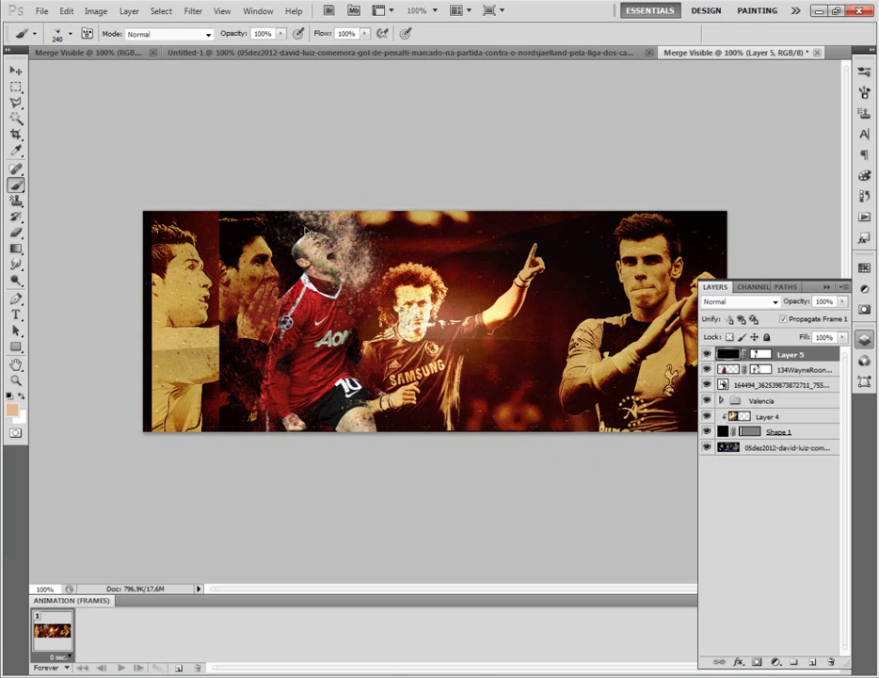
{"action": "key", "text": "ctrl+z"}
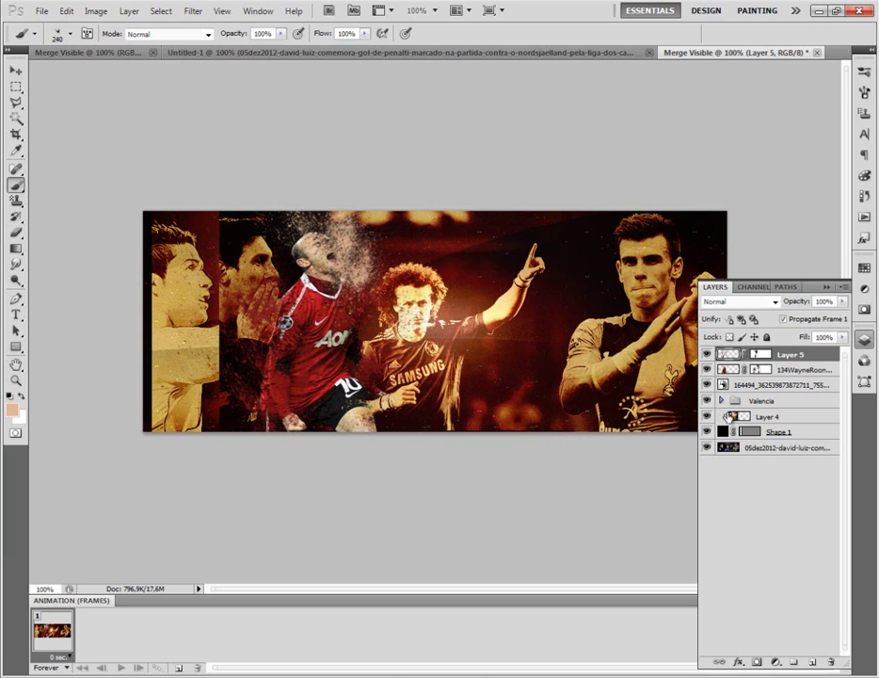
{"action": "key", "text": "ctrl+backslash"}
{"action": "key", "text": "d"}
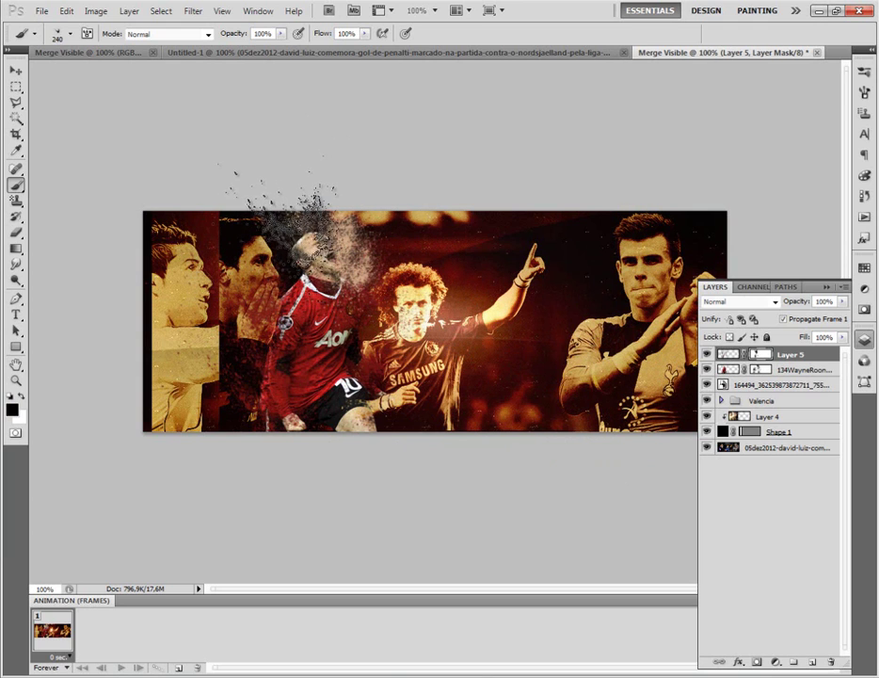
{"action": "mouse_move", "coordinate": [270, 255]}
{"action": "left_mouse_down"}
{"action": "mouse_move", "coordinate": [291, 287]}
{"action": "mouse_move", "coordinate": [358, 304]}
{"action": "left_mouse_up"}
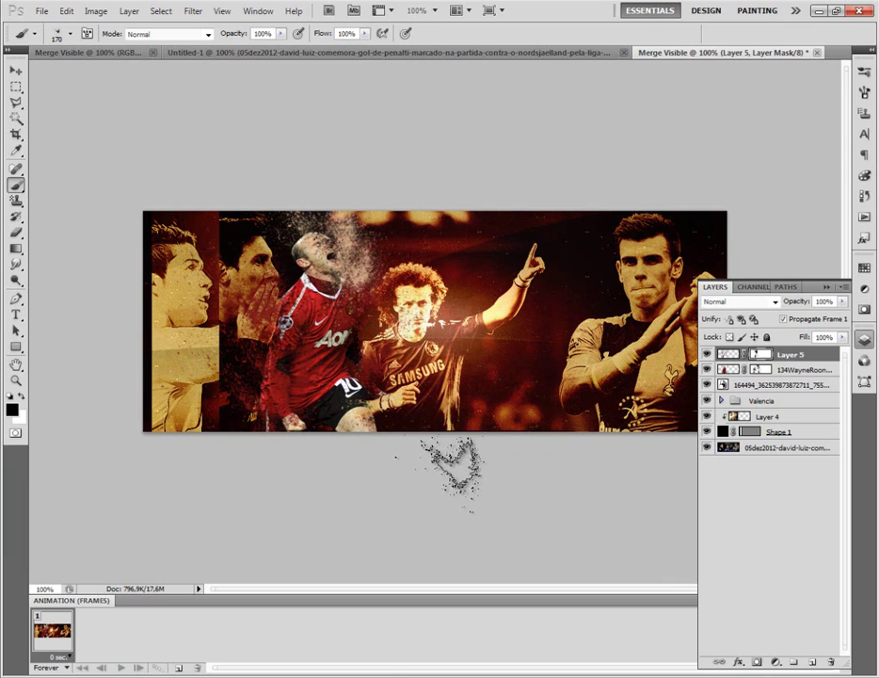
Mask out the dispersion speckles over the player's leg with black, leaving Layer 5's mask targeted
{"action": "left_click", "coordinate": [727, 354]}
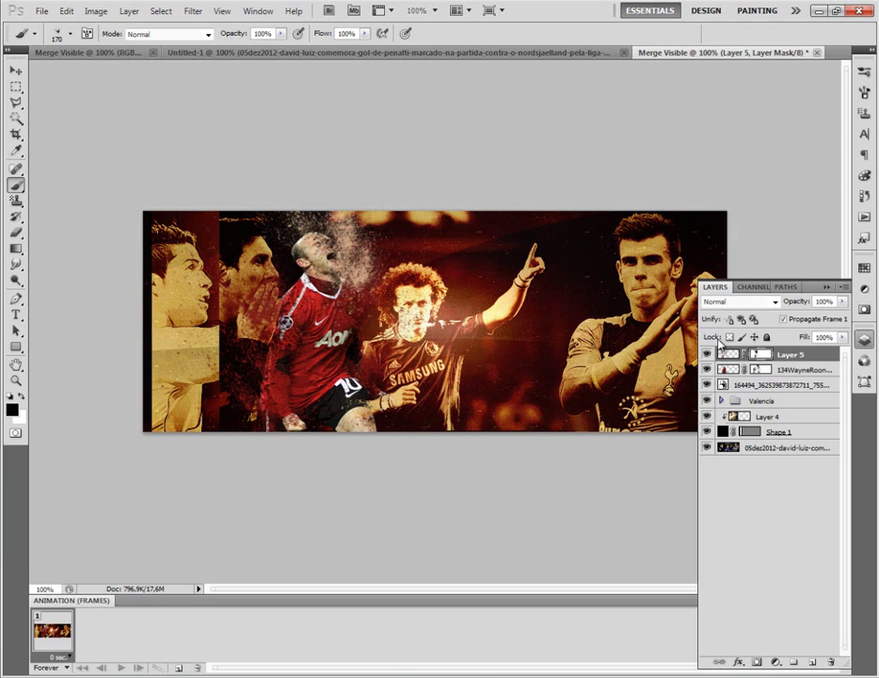
{"action": "left_click", "coordinate": [377, 414], "text": "alt"}
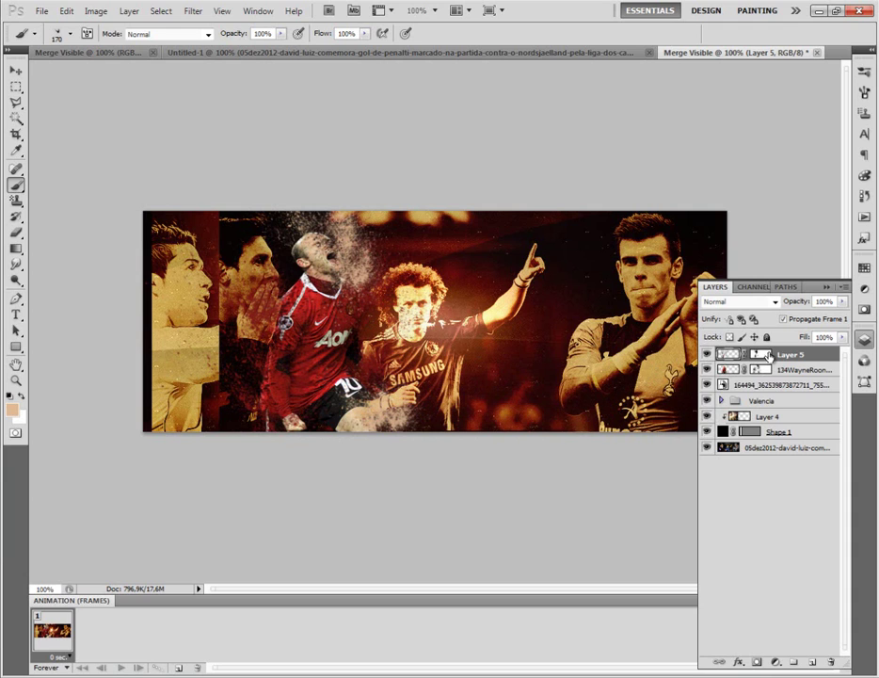
{"action": "key", "text": "d"}
{"action": "key", "text": "ctrl+backslash"}
{"action": "left_click_drag", "start_coordinate": [346, 437], "coordinate": [358, 407]}
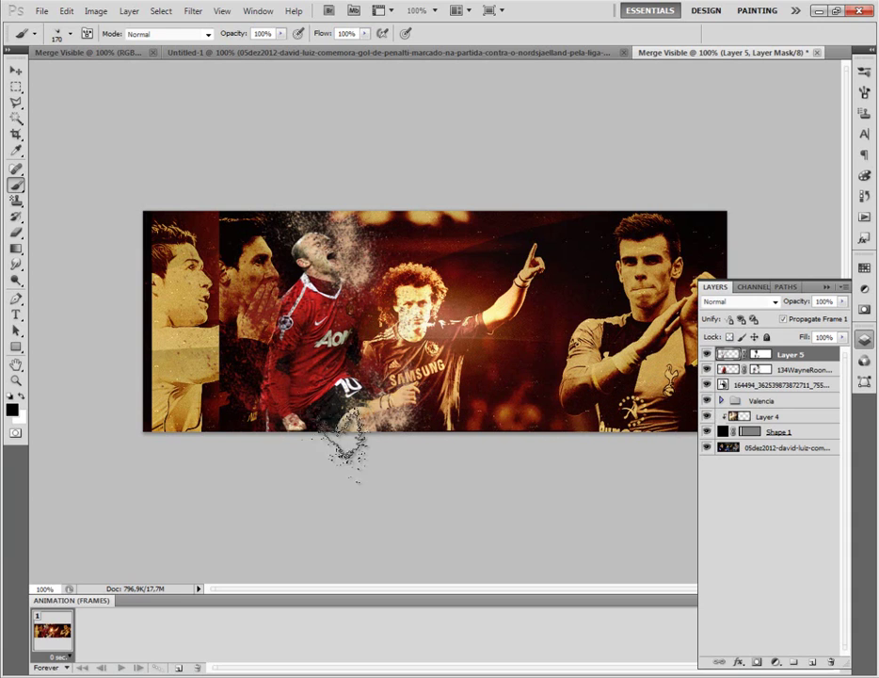
{"action": "key", "text": "ctrl+grave"}
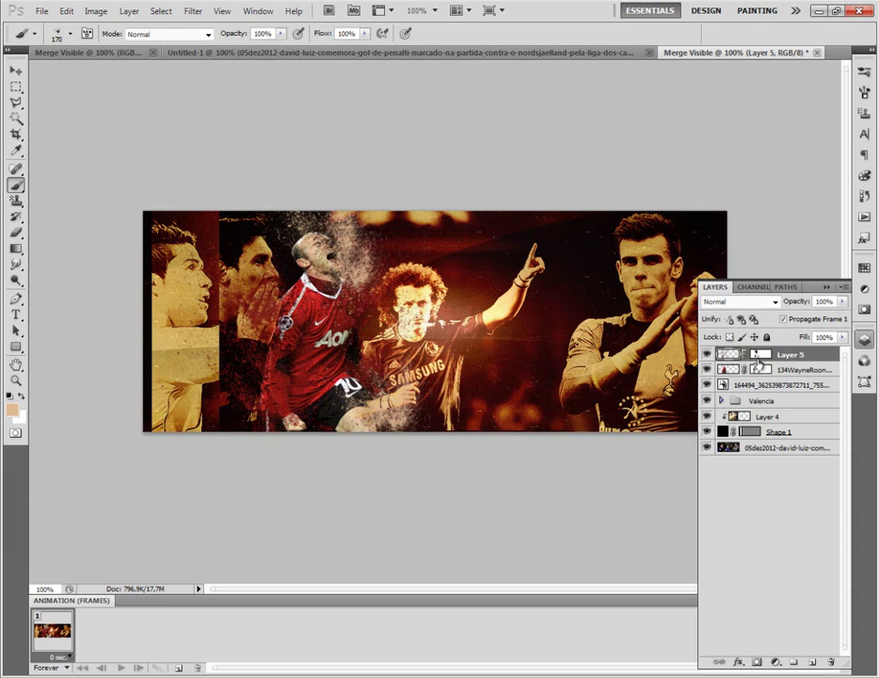
{"action": "left_click", "coordinate": [758, 356]}
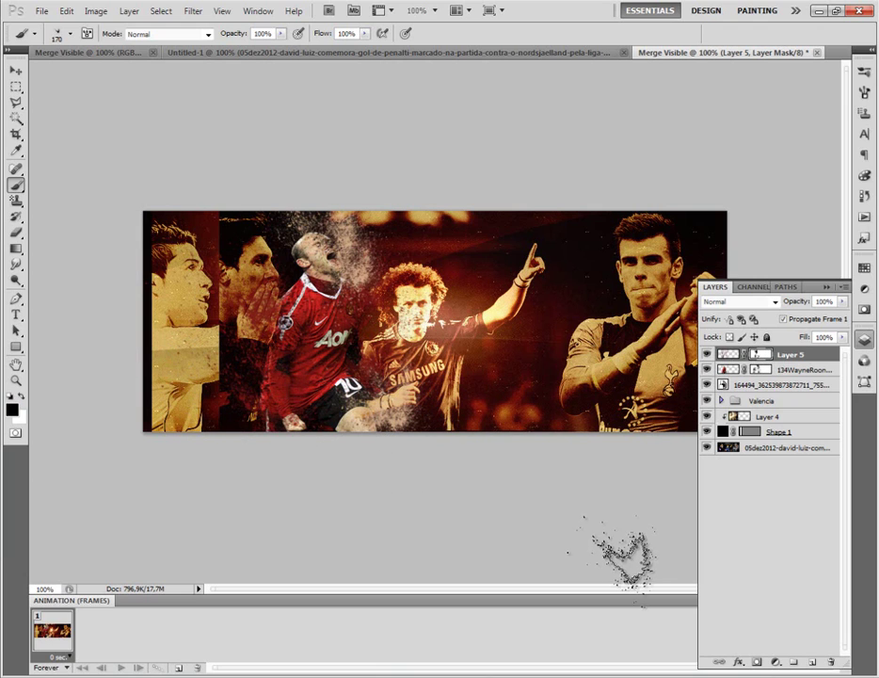
Group Layer 5 with the red-shirted player's layer into Group 1 and expand the Valencia group
{"action": "left_click", "coordinate": [785, 370], "text": "shift"}
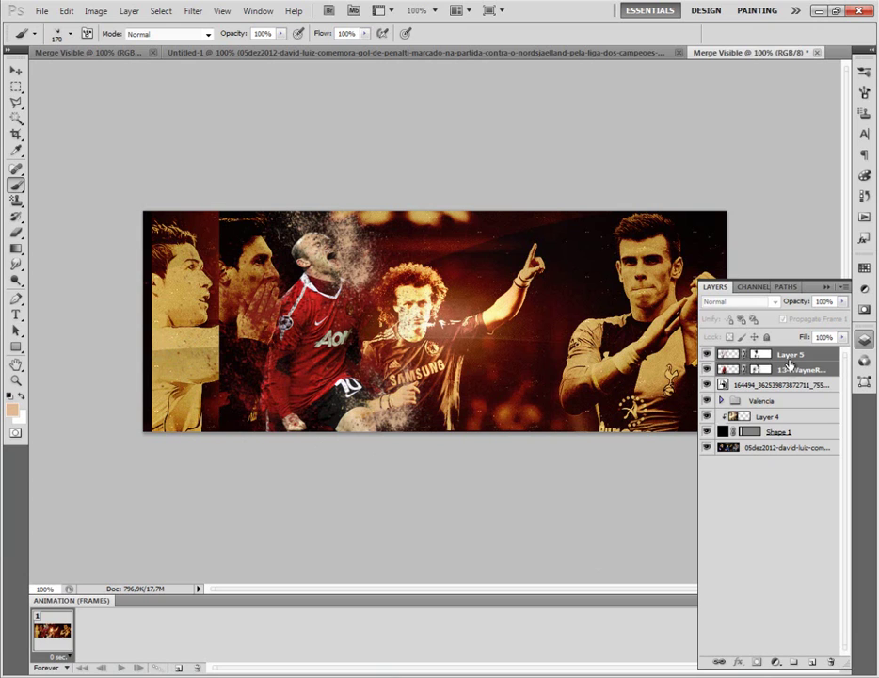
{"action": "key", "text": "ctrl+g"}
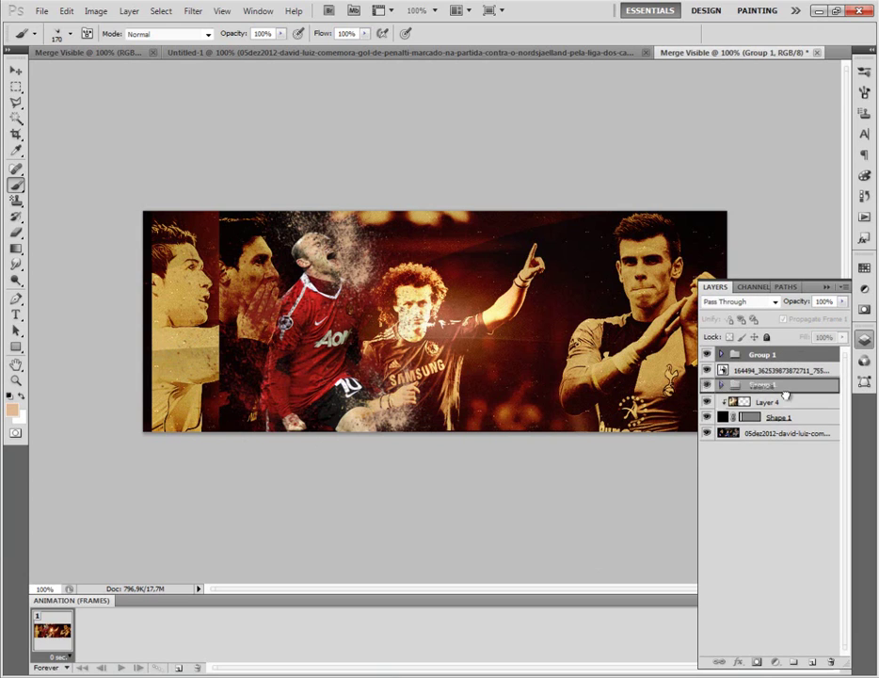
{"action": "left_click_drag", "start_coordinate": [771, 359], "coordinate": [783, 394]}
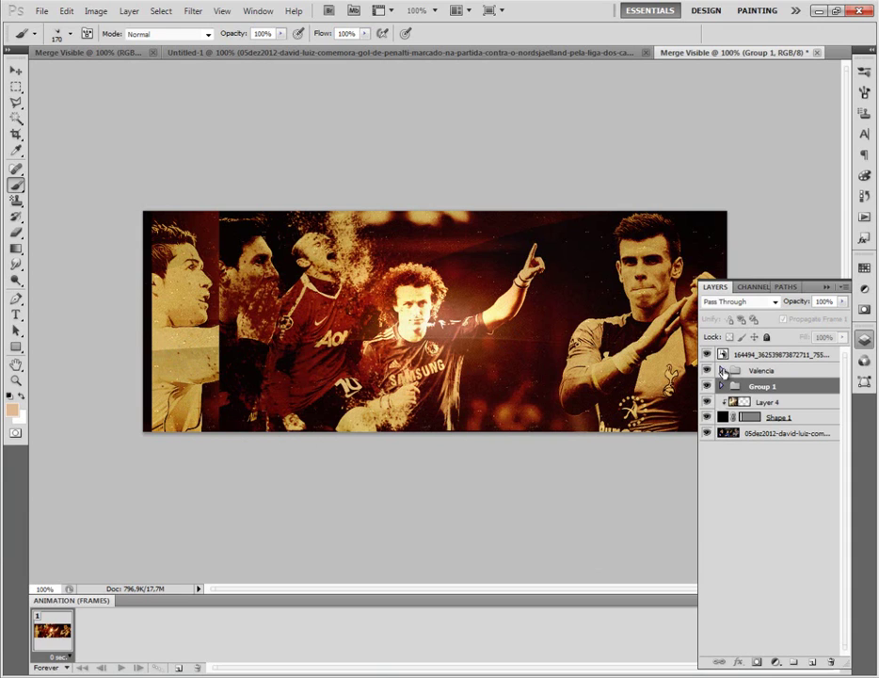
{"action": "left_click", "coordinate": [723, 370]}
{"action": "scroll", "coordinate": [755, 527], "scroll_direction": "down", "scroll_amount": 5}
{"action": "scroll", "coordinate": [755, 527], "scroll_direction": "down", "scroll_amount": 5}
{"action": "scroll", "coordinate": [754, 533], "scroll_direction": "down", "scroll_amount": 5}
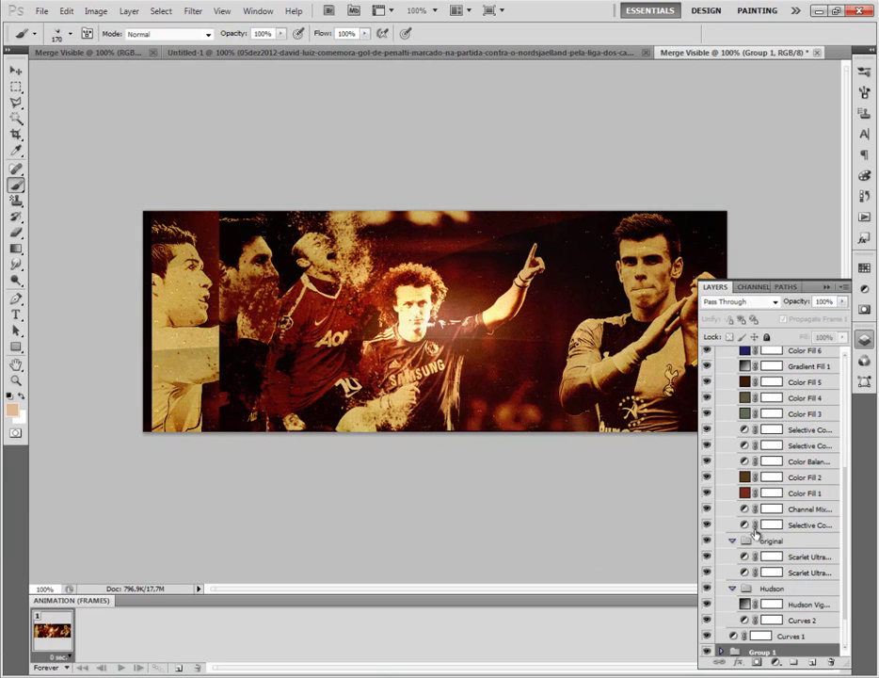
{"action": "left_click", "coordinate": [731, 542]}
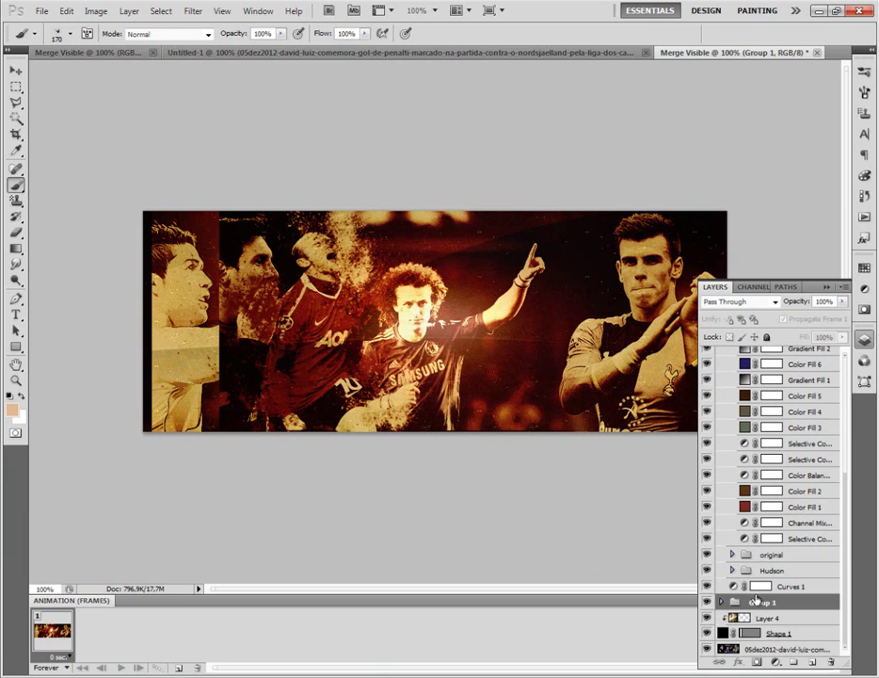
Move Group 1 into the Valencia group, down beneath Curves 1
{"action": "mouse_move", "coordinate": [762, 554]}
{"action": "left_mouse_down"}
{"action": "mouse_move", "coordinate": [767, 356]}
{"action": "mouse_move", "coordinate": [772, 364]}
{"action": "left_mouse_up"}
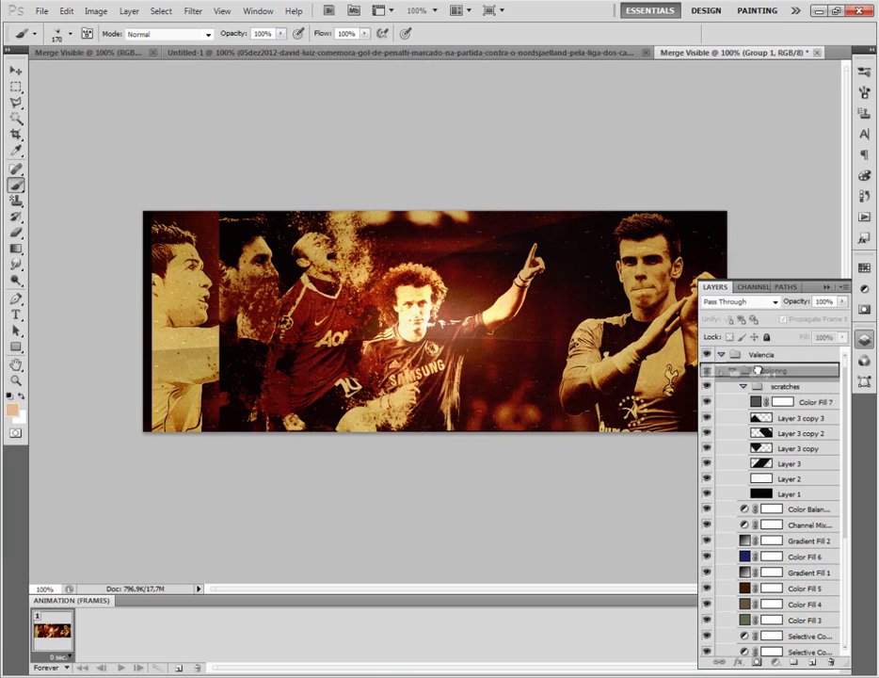
{"action": "left_click_drag", "start_coordinate": [772, 364], "coordinate": [751, 374]}
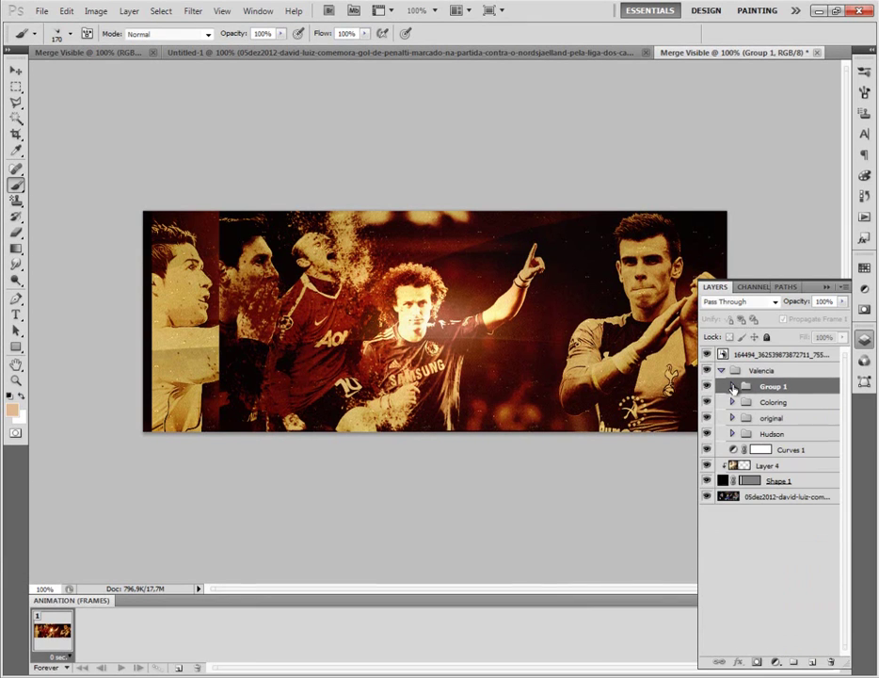
{"action": "left_click_drag", "start_coordinate": [775, 405], "coordinate": [775, 406]}
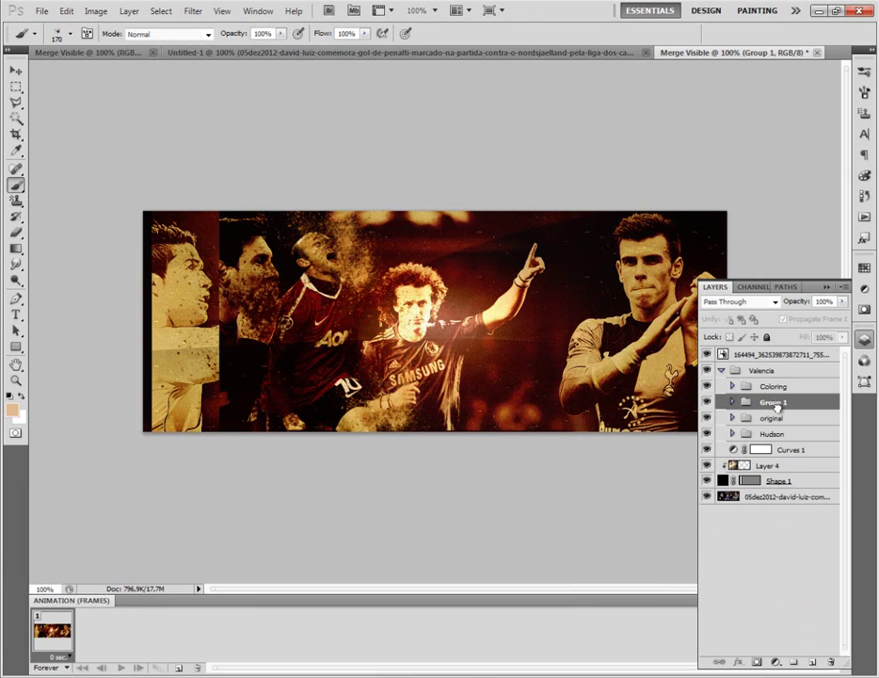
{"action": "left_click", "coordinate": [775, 418]}
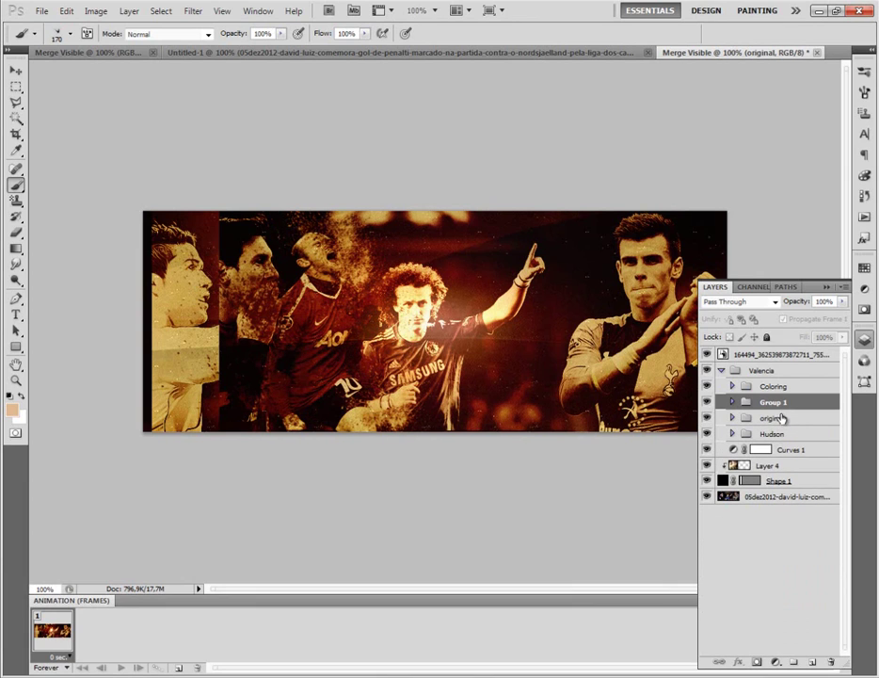
{"action": "left_click_drag", "start_coordinate": [781, 418], "coordinate": [787, 449]}
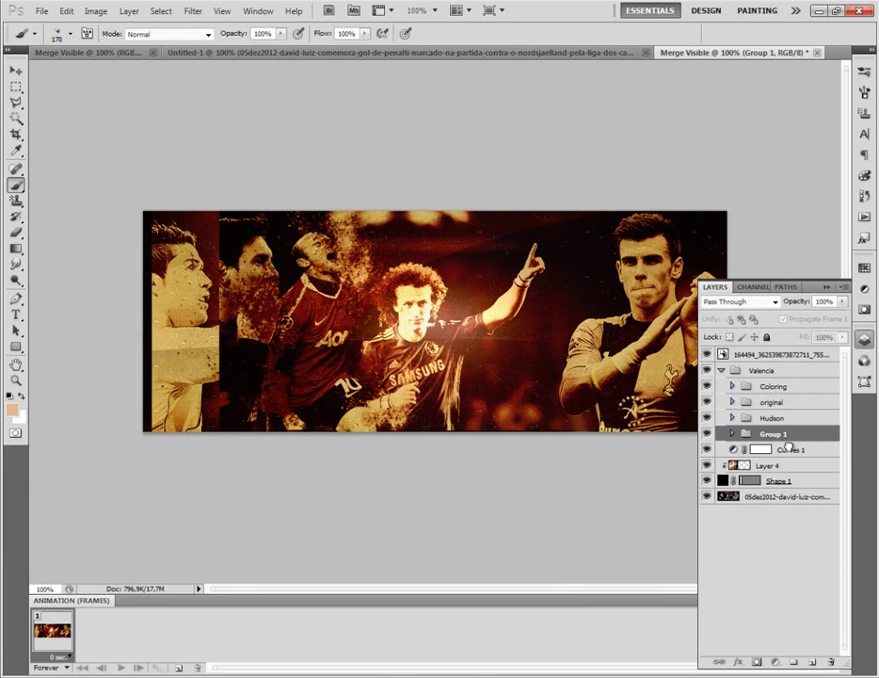
{"action": "left_click_drag", "start_coordinate": [789, 449], "coordinate": [789, 460]}
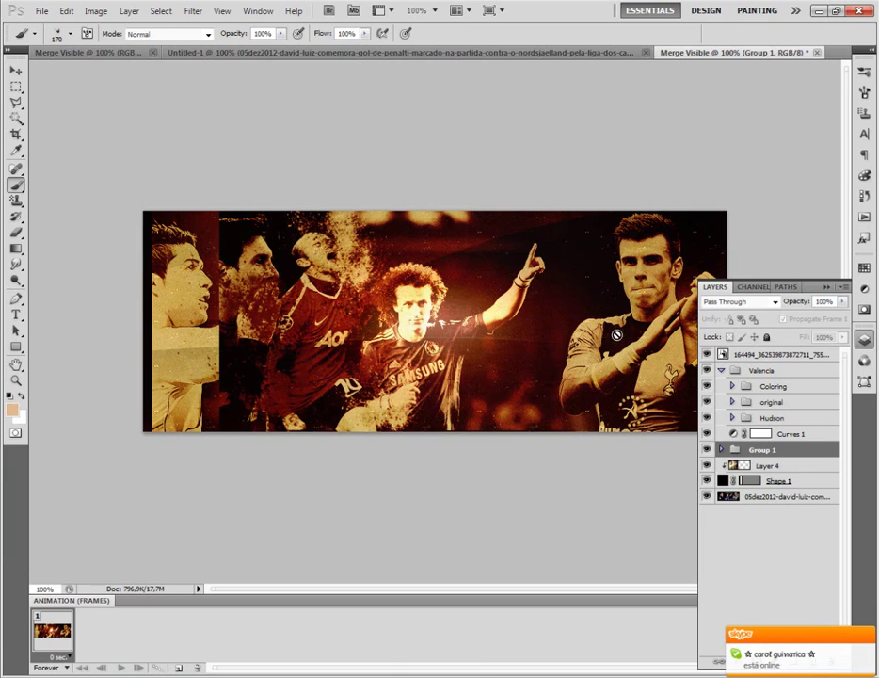
Free-transform Group 1, adjusting its size slightly and shifting it left, then commit
{"action": "key", "text": "ctrl+t"}
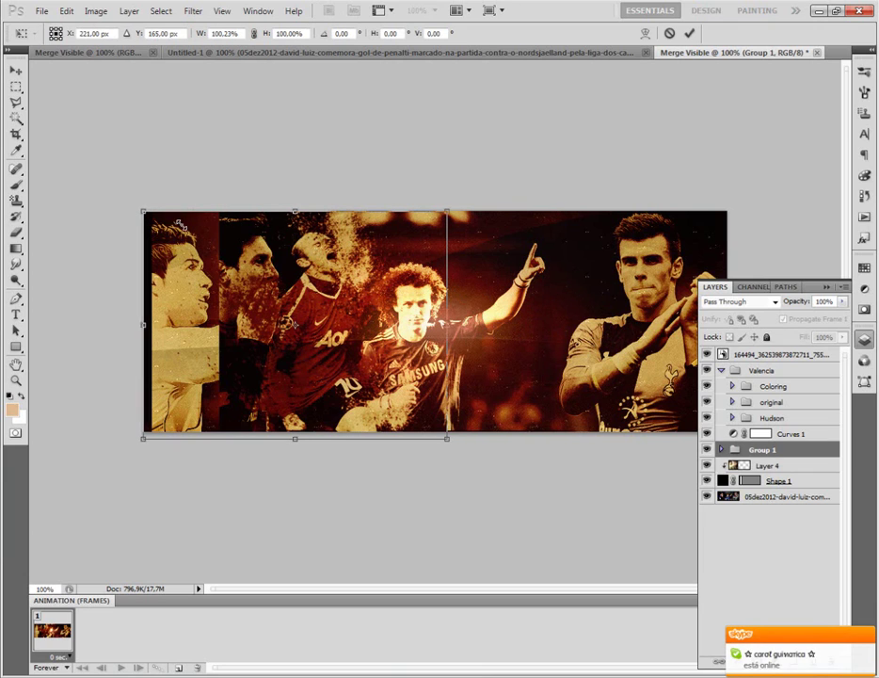
{"action": "left_click_drag", "start_coordinate": [145, 211], "coordinate": [204, 231]}
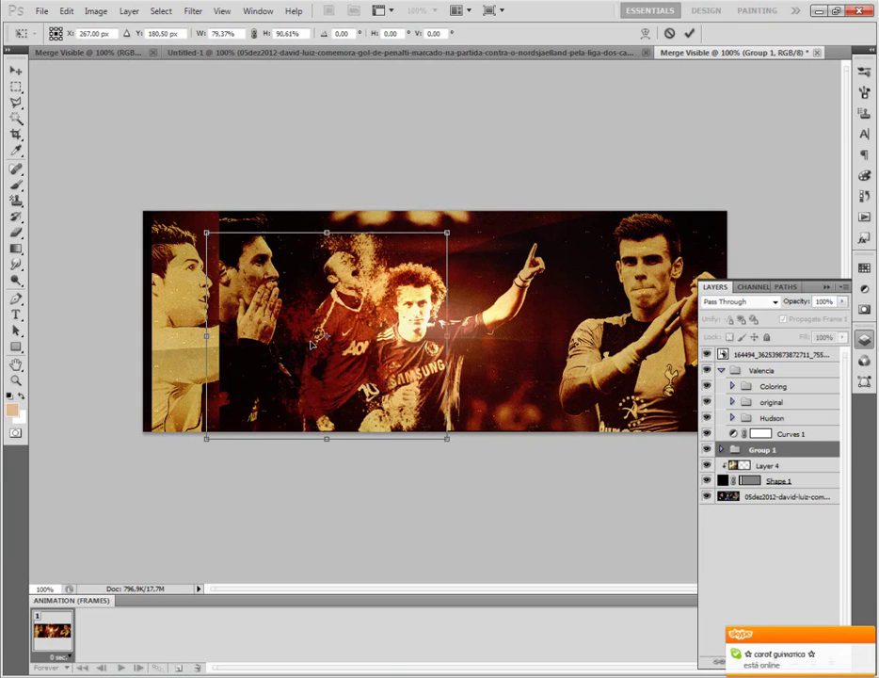
{"action": "left_click_drag", "start_coordinate": [207, 233], "coordinate": [186, 220]}
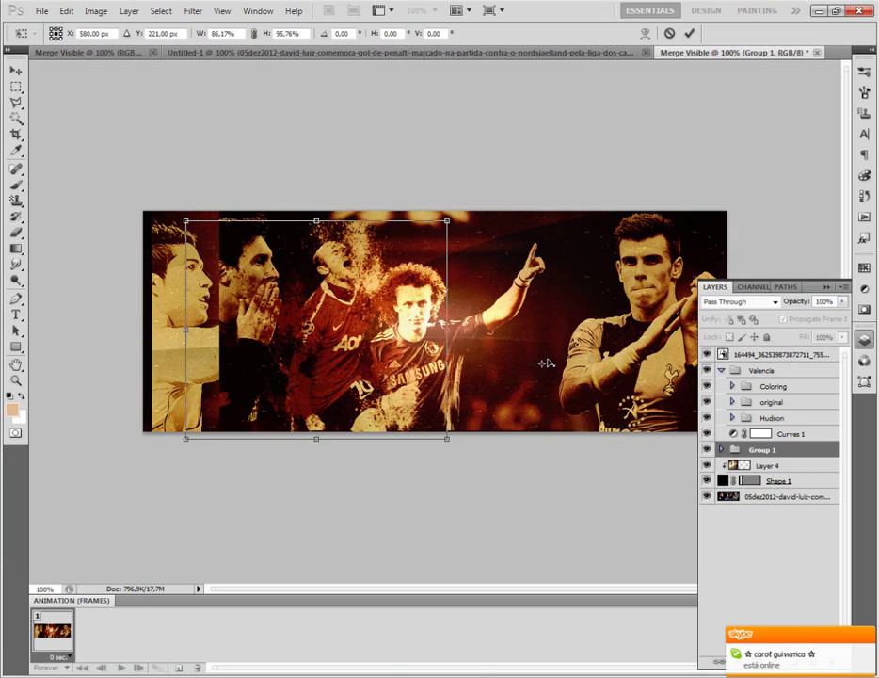
{"action": "mouse_move", "coordinate": [546, 364]}
{"action": "left_mouse_down"}
{"action": "mouse_move", "coordinate": [331, 326]}
{"action": "mouse_move", "coordinate": [530, 362]}
{"action": "left_mouse_up"}
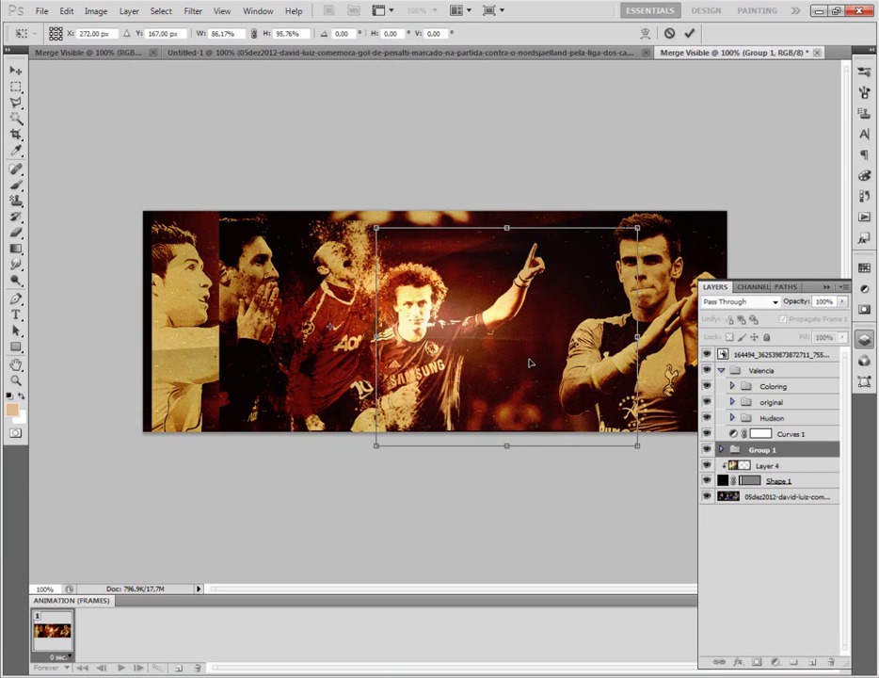
{"action": "left_click_drag", "start_coordinate": [530, 363], "coordinate": [514, 362]}
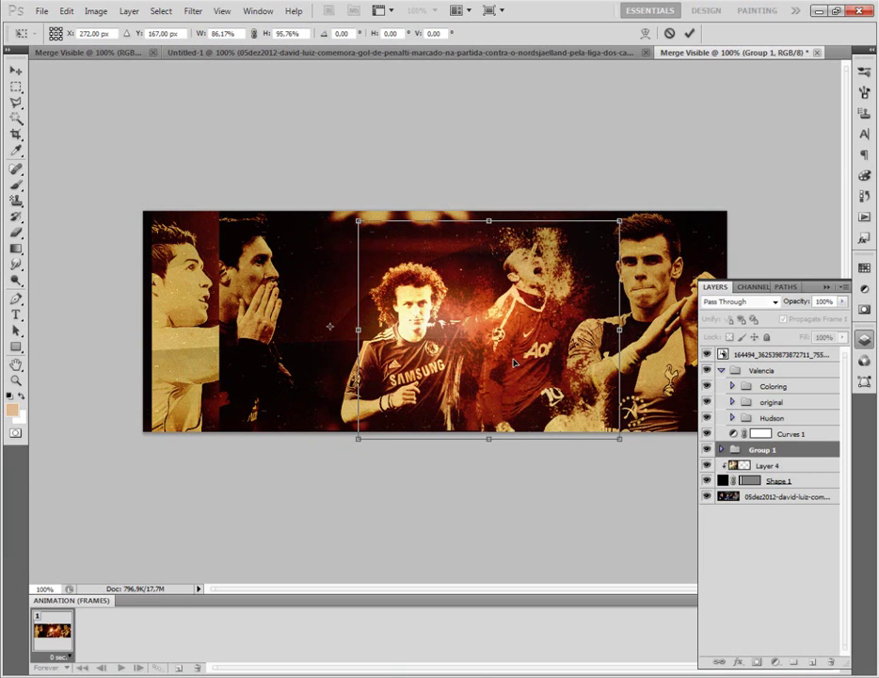
{"action": "key", "text": "Return"}
{"action": "key", "text": "b"}
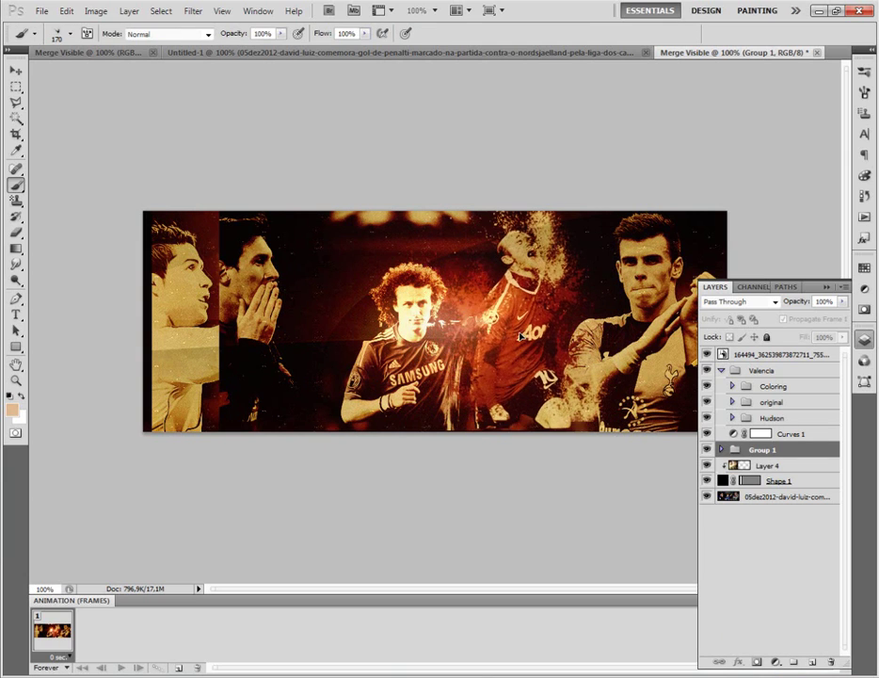
Nudge Group 1 a few pixels down, then commit a further transform unchanged
{"action": "key", "text": "ctrl+t"}
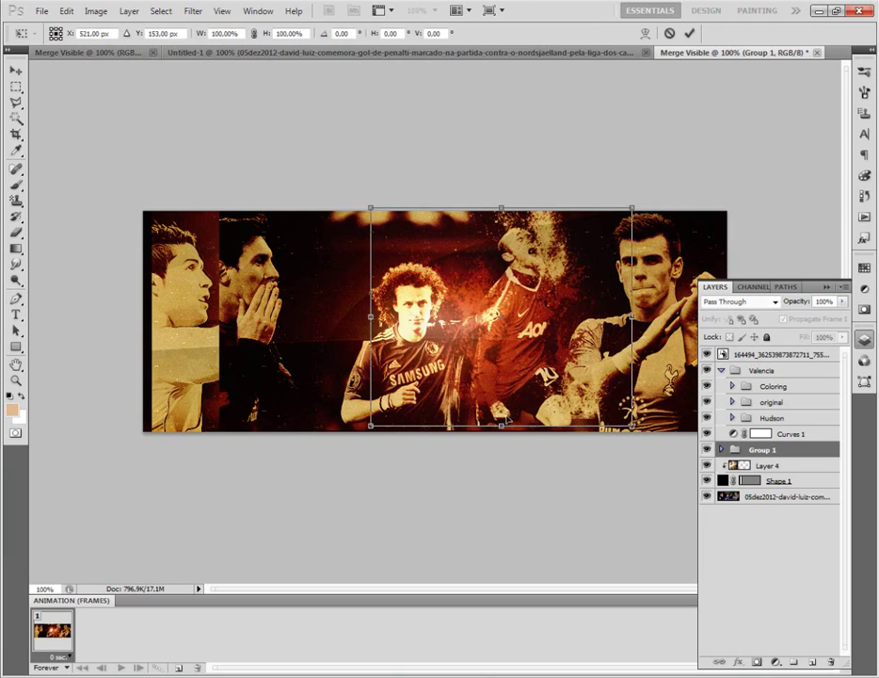
{"action": "key", "text": "Down"}
{"action": "key", "text": "Down"}
{"action": "key", "text": "Down"}
{"action": "key", "text": "Down"}
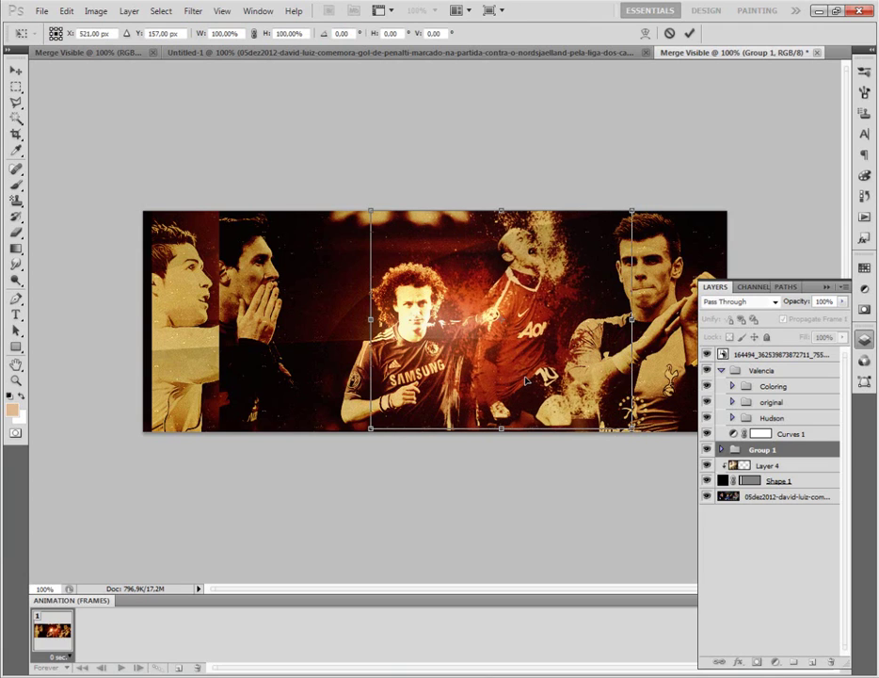
{"action": "key", "text": "Return"}
{"action": "key", "text": "b"}
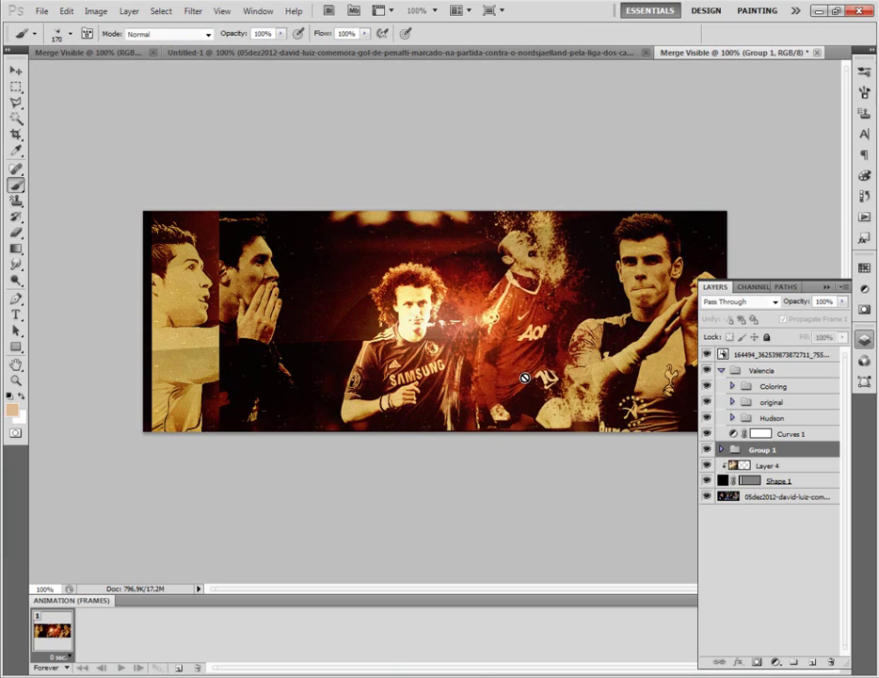
{"action": "key", "text": "ctrl+t"}
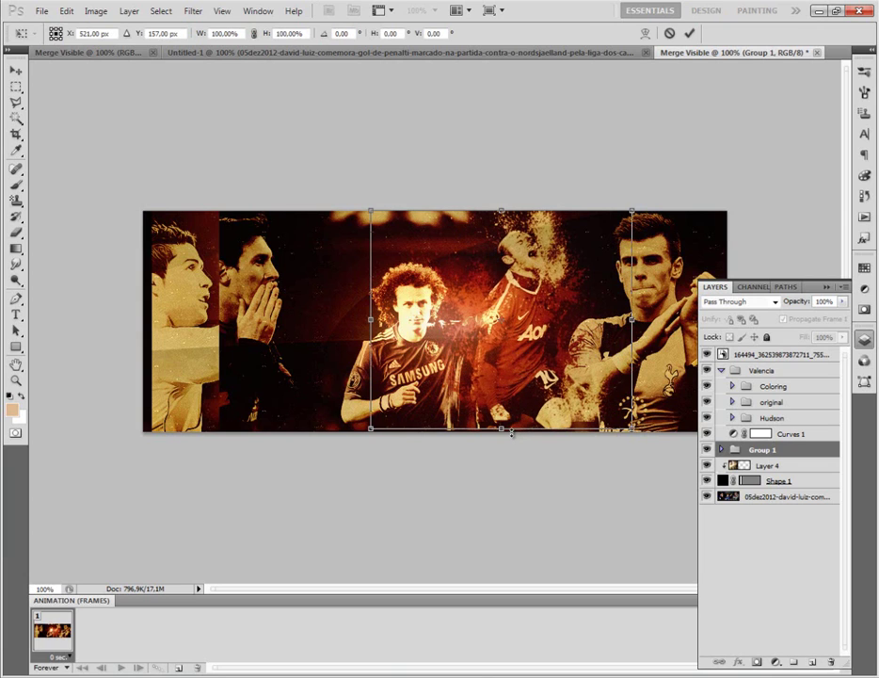
{"action": "key", "text": "Return"}
{"action": "key", "text": "b"}
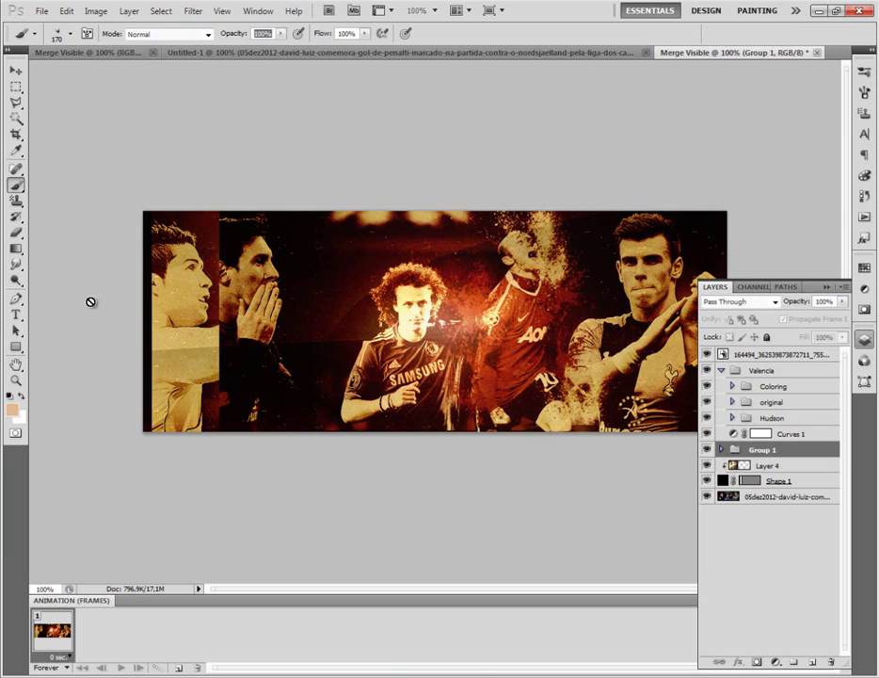
Add 'VIDEO AULA' text at 50 pt on the lower middle of the banner above the top layer
{"action": "left_click", "coordinate": [722, 371]}
{"action": "left_click", "coordinate": [772, 354]}
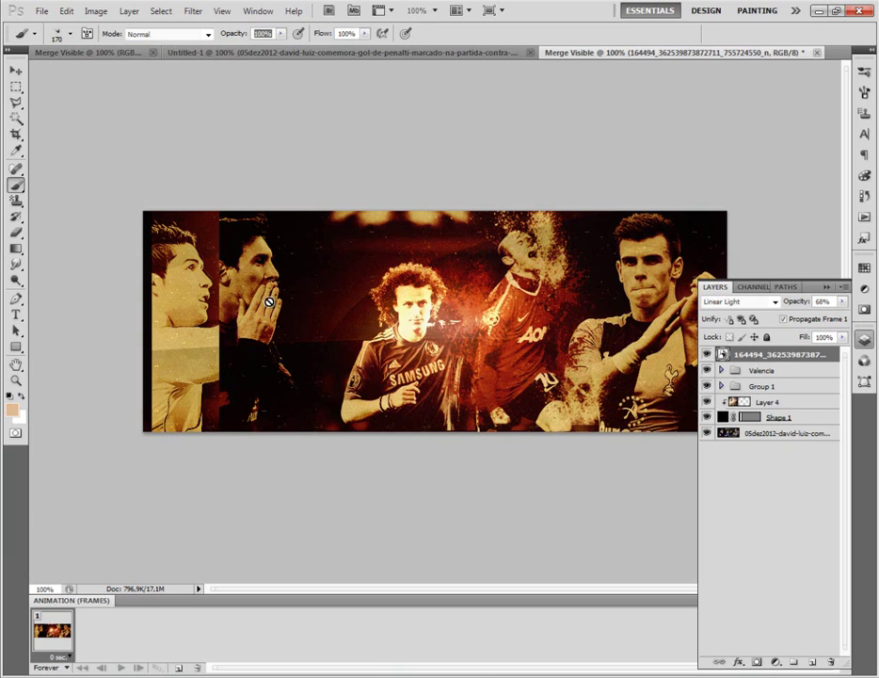
{"action": "key", "text": "t"}
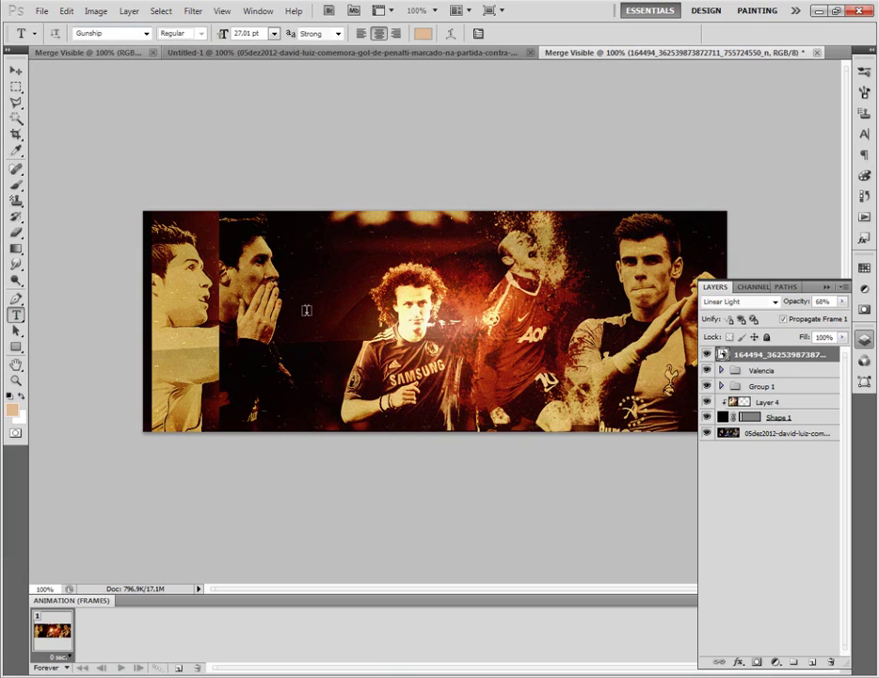
{"action": "left_click", "coordinate": [307, 309]}
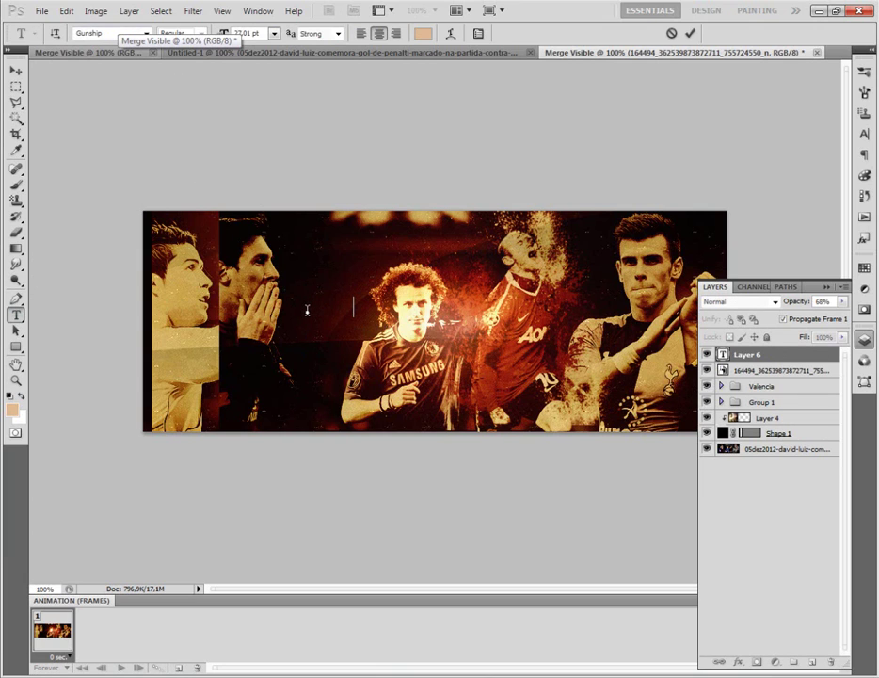
{"action": "type", "text": "VIDEO AU"}
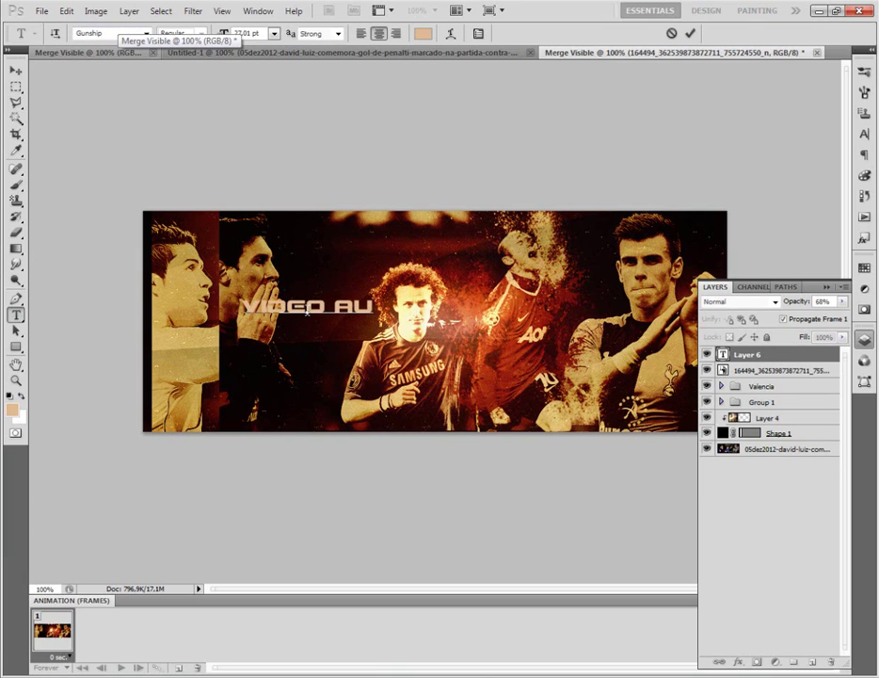
{"action": "type", "text": "LA"}
{"action": "key", "text": "ctrl+a"}
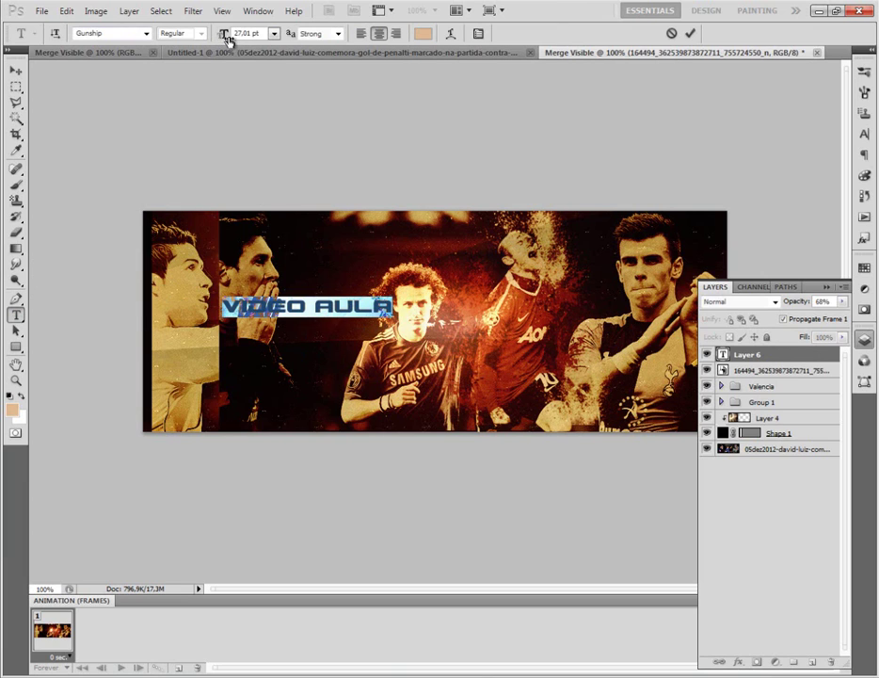
{"action": "left_click_drag", "start_coordinate": [223, 33], "coordinate": [239, 33]}
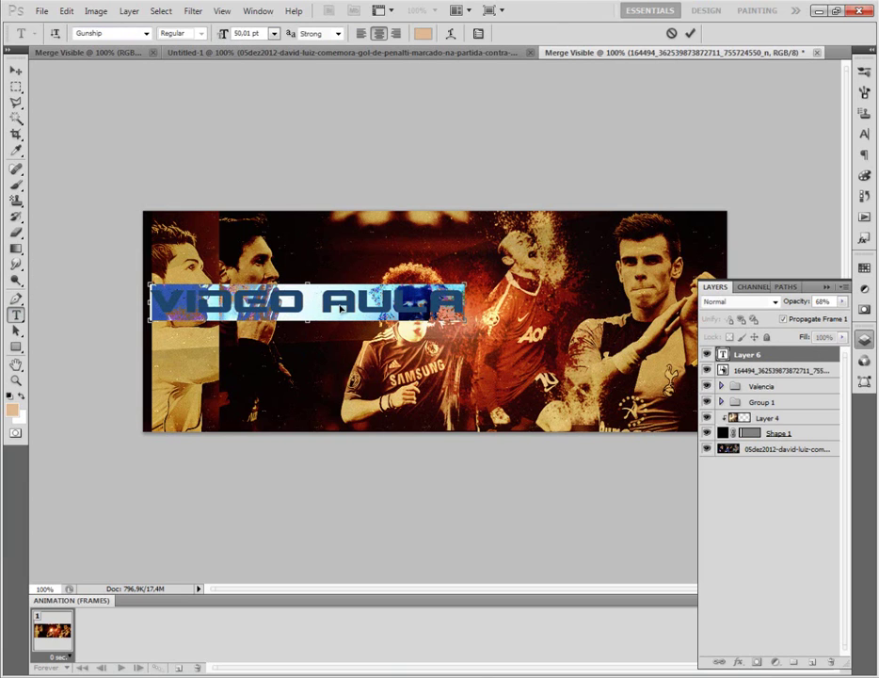
{"action": "left_click_drag", "start_coordinate": [341, 307], "coordinate": [380, 311]}
{"action": "left_click_drag", "start_coordinate": [229, 367], "coordinate": [544, 403]}
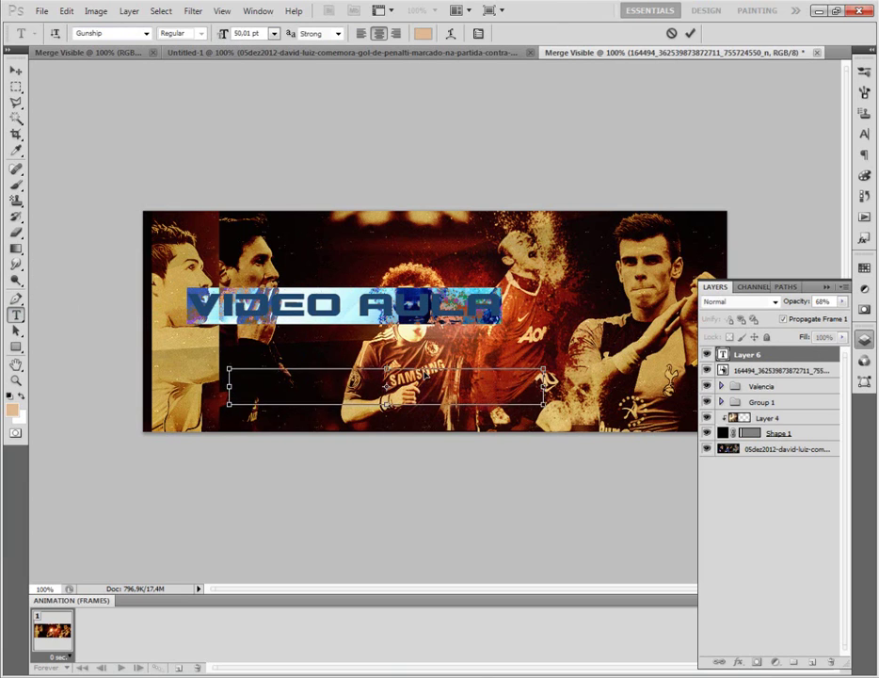
{"action": "type", "text": "VIDEO aula"}
{"action": "key", "text": "ctrl+Return"}
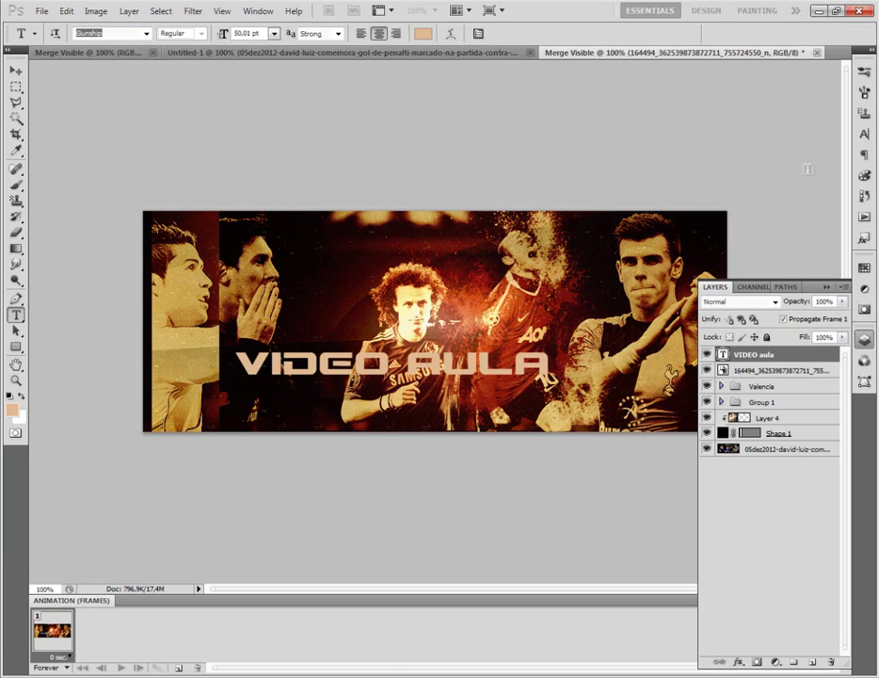
Apply a metallic white Styles preset to VIDEO AULA and add the IJOLL22KO line beneath
{"action": "left_click", "coordinate": [863, 236]}
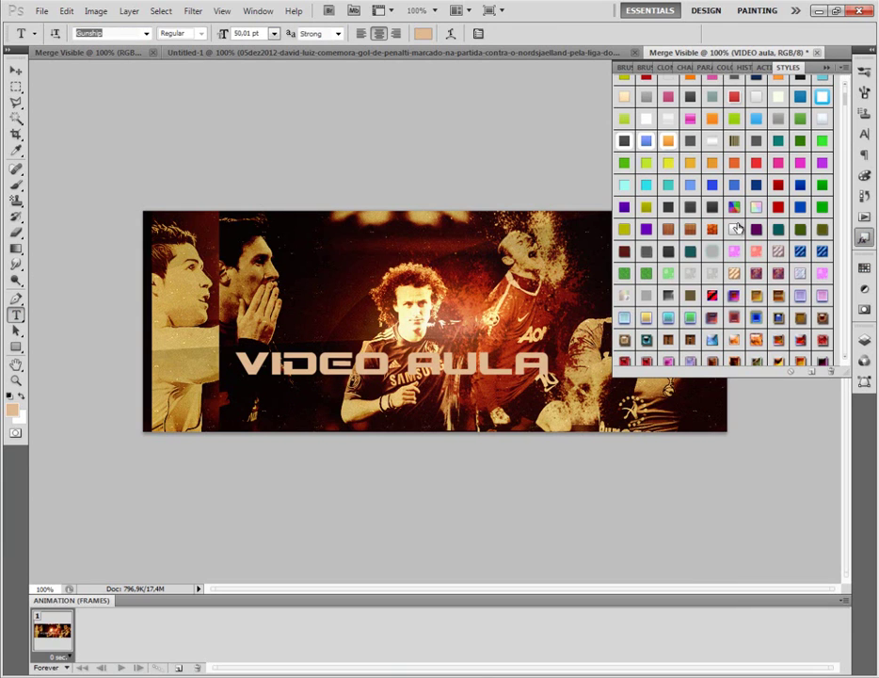
{"action": "left_click", "coordinate": [743, 232]}
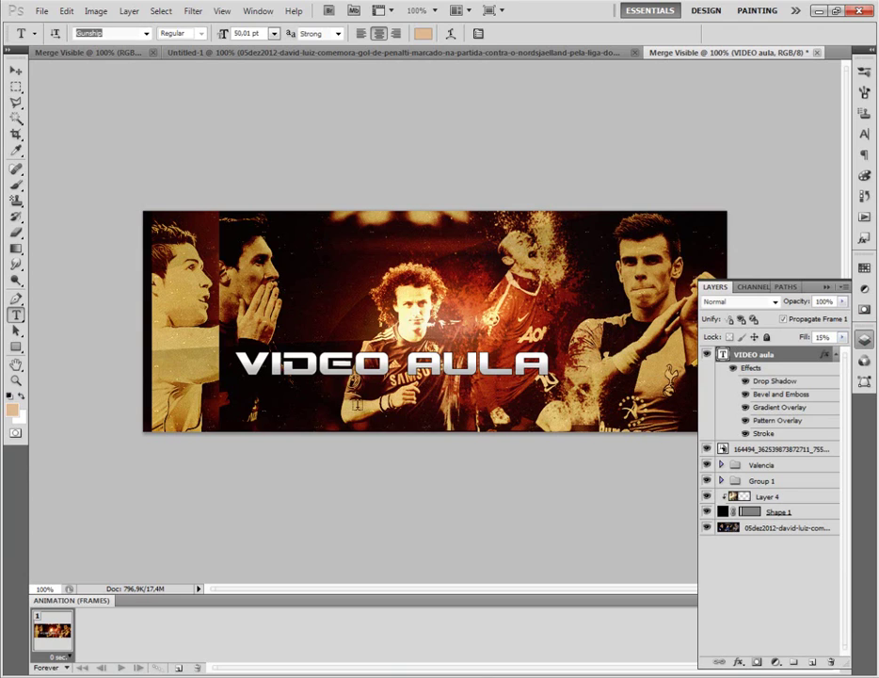
{"action": "left_click", "coordinate": [354, 403]}
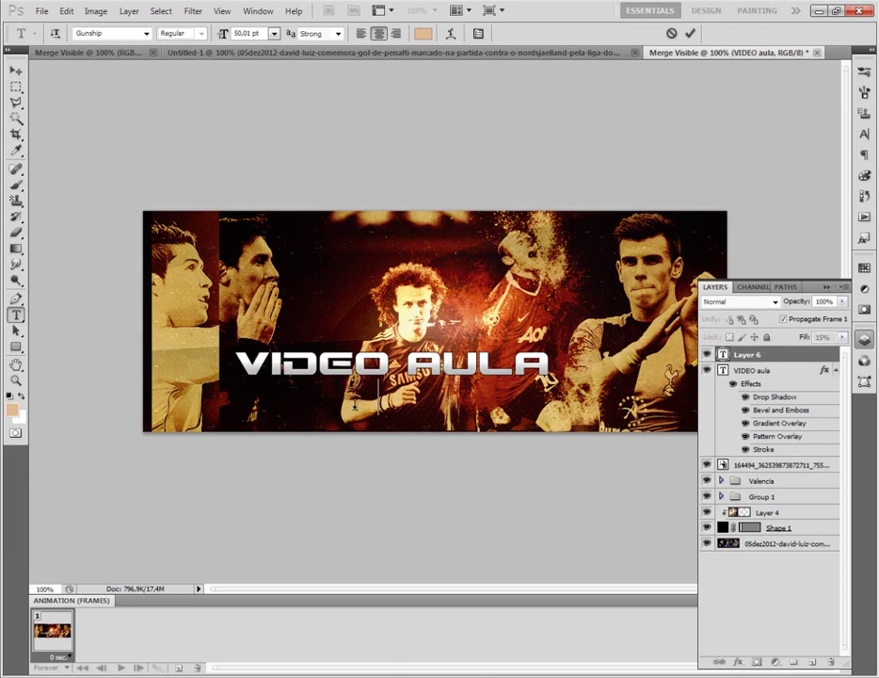
{"action": "key", "text": "ctrl+Return"}
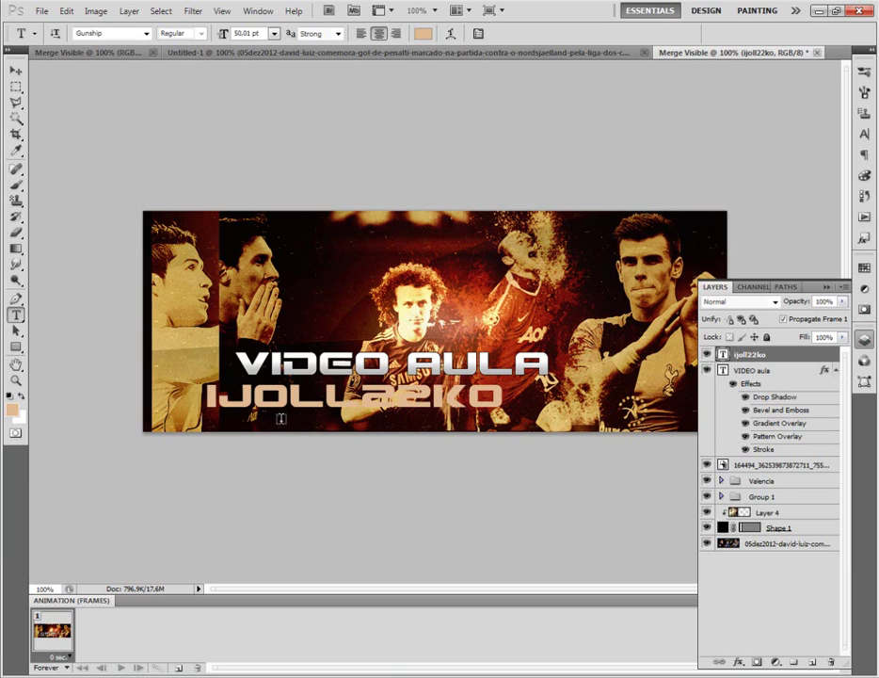
Resize IJOLL22KO to 26.01 pt under VIDEO AULA's right end and give it the metallic white preset
{"action": "double_click", "coordinate": [253, 412]}
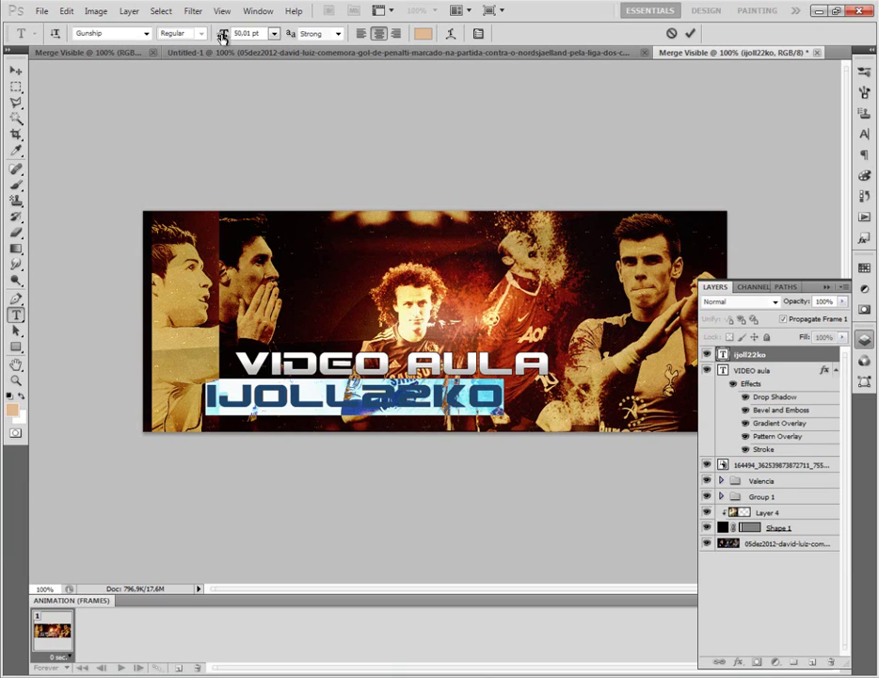
{"action": "left_click_drag", "start_coordinate": [226, 32], "coordinate": [203, 41]}
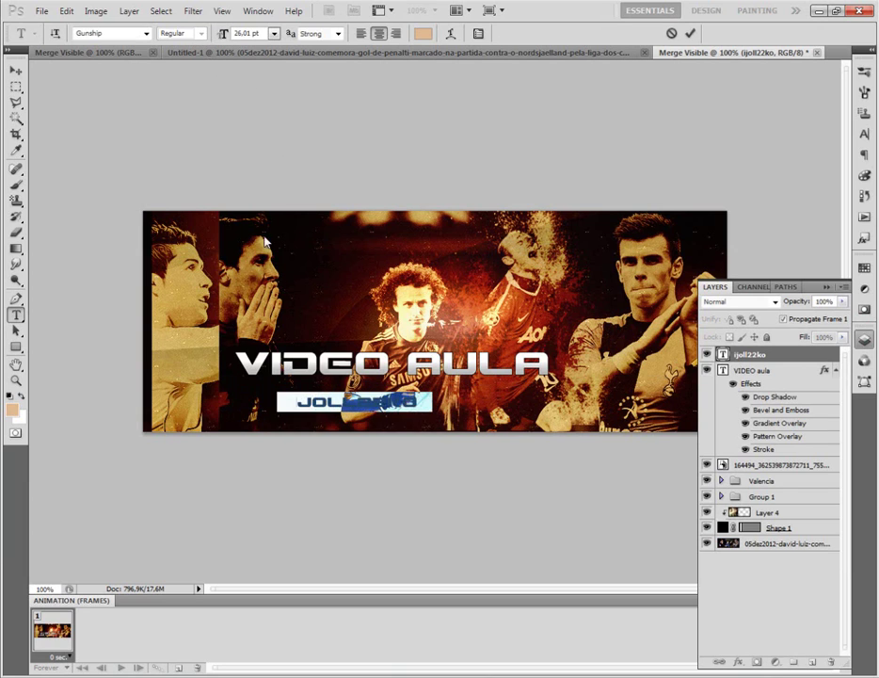
{"action": "mouse_move", "coordinate": [202, 42]}
{"action": "left_mouse_down"}
{"action": "mouse_move", "coordinate": [515, 386]}
{"action": "mouse_move", "coordinate": [505, 384]}
{"action": "left_mouse_up"}
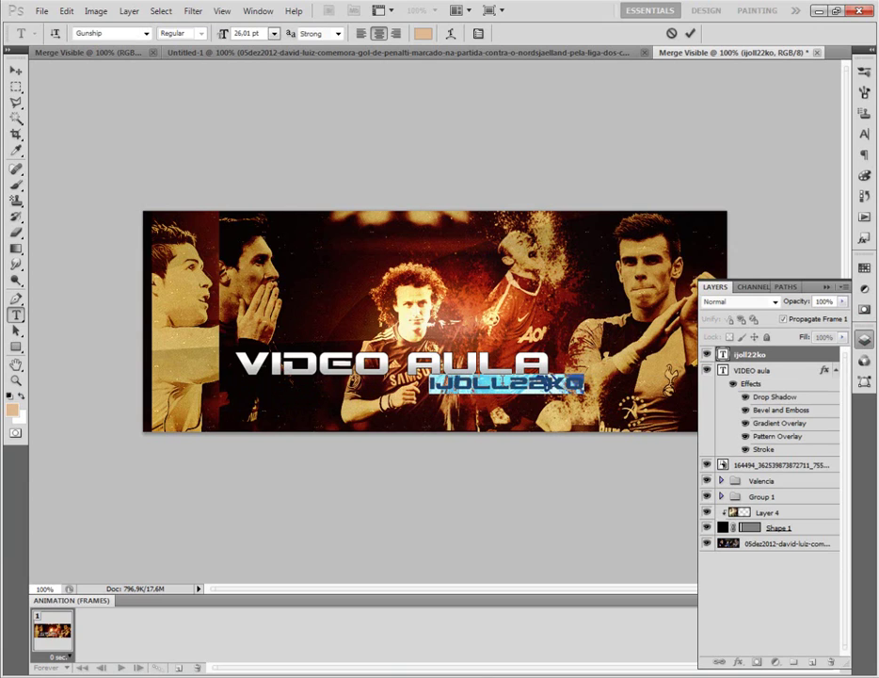
{"action": "left_click", "coordinate": [690, 33]}
{"action": "left_click", "coordinate": [864, 239]}
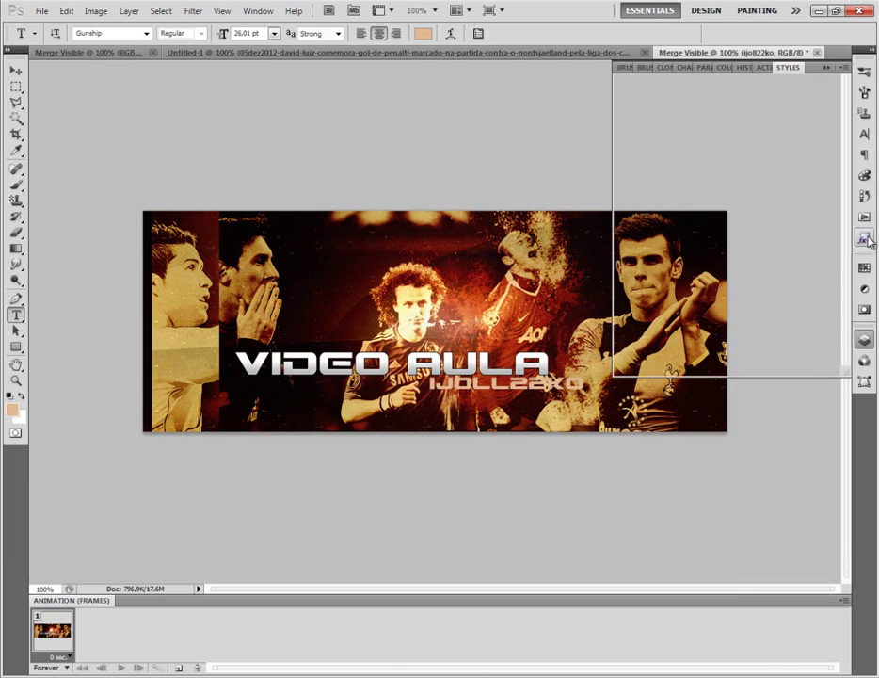
{"action": "left_click", "coordinate": [734, 229]}
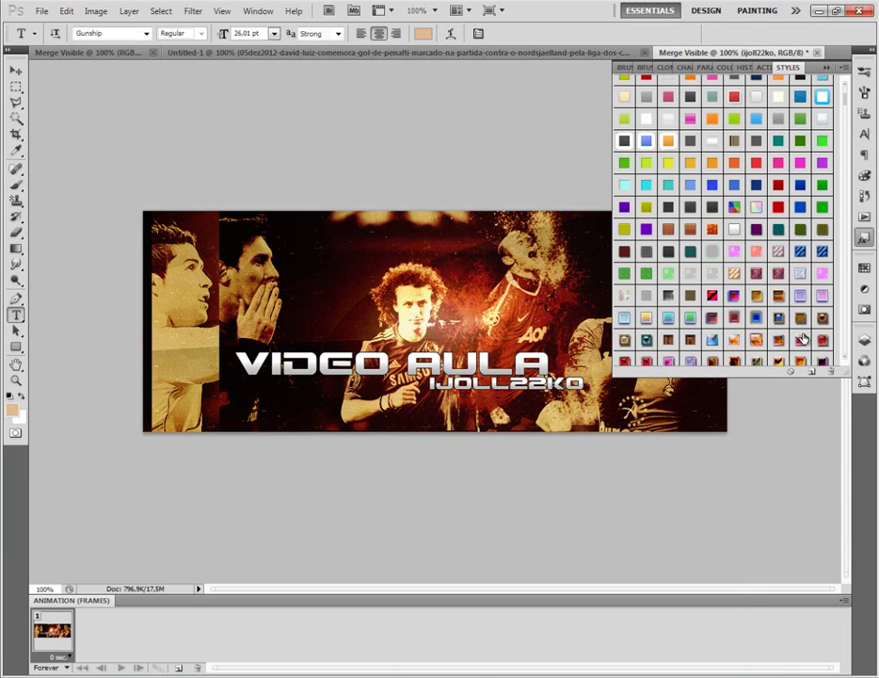
{"action": "left_click", "coordinate": [444, 177]}
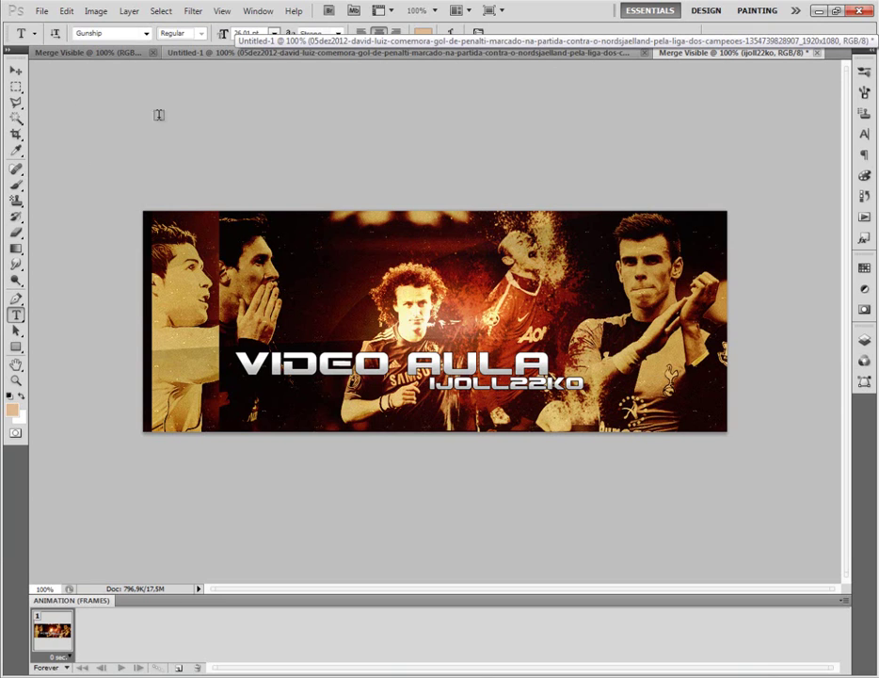
{"action": "left_click", "coordinate": [94, 52]}
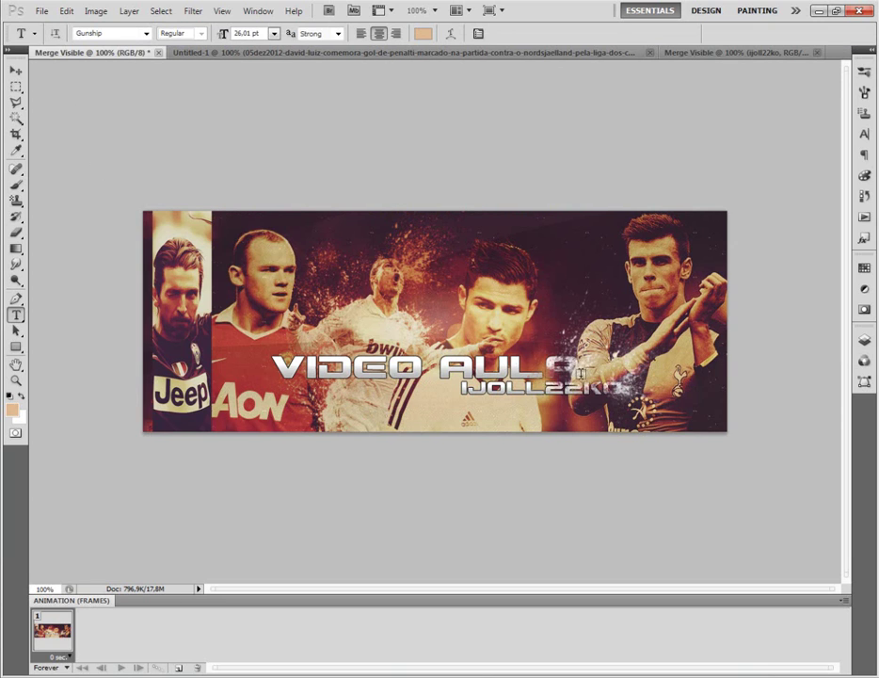
{"action": "left_click", "coordinate": [294, 51]}
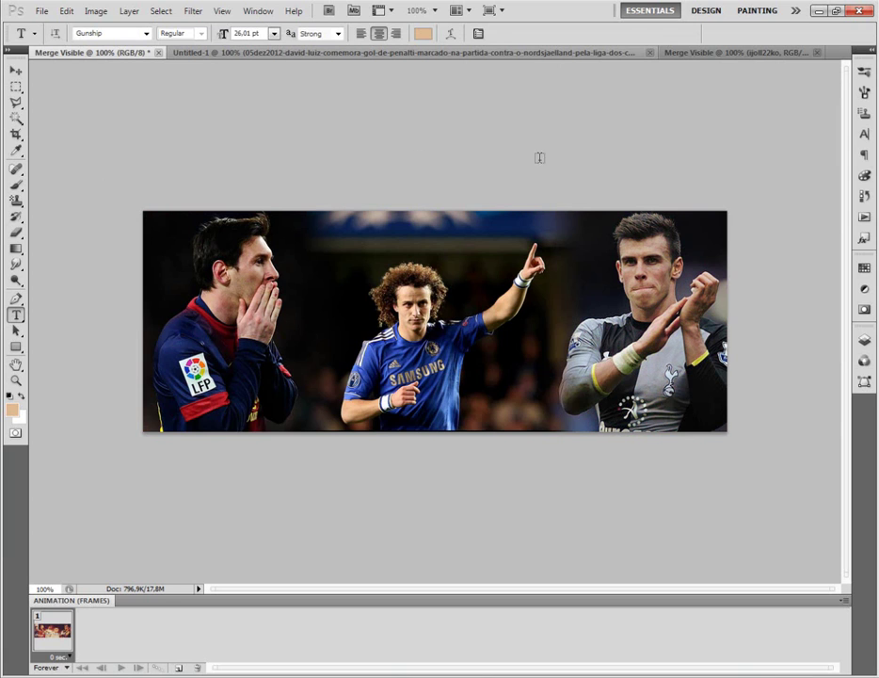
{"action": "left_click", "coordinate": [780, 52]}
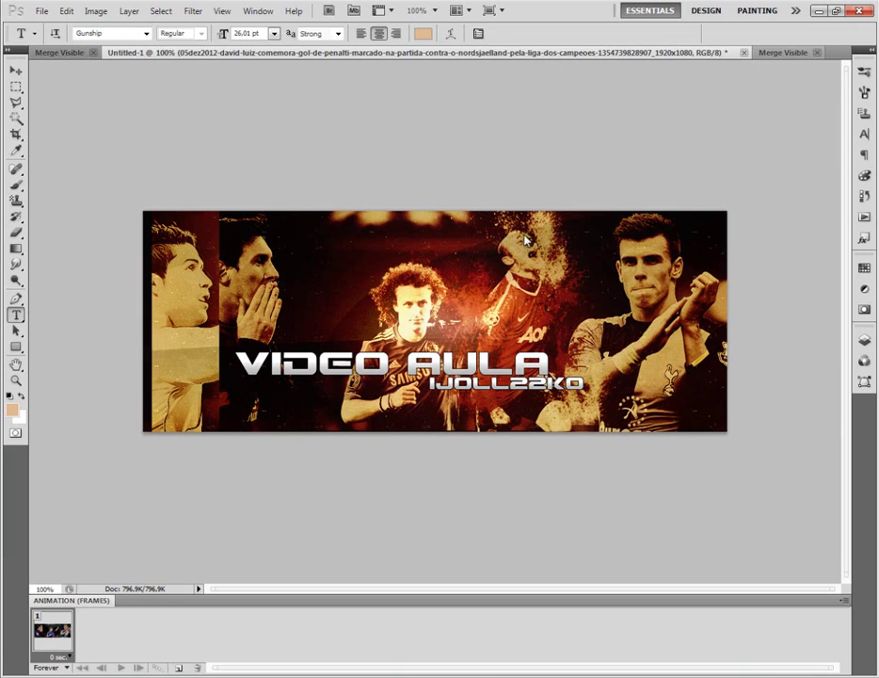